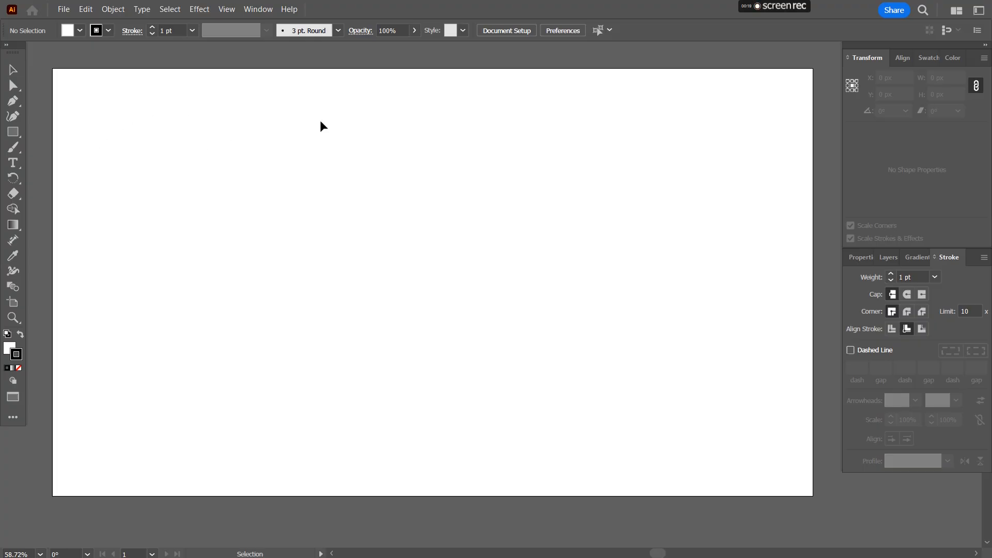
Draw a circle about 188 px in diameter near the middle of the artboard
left_click(985, 45)
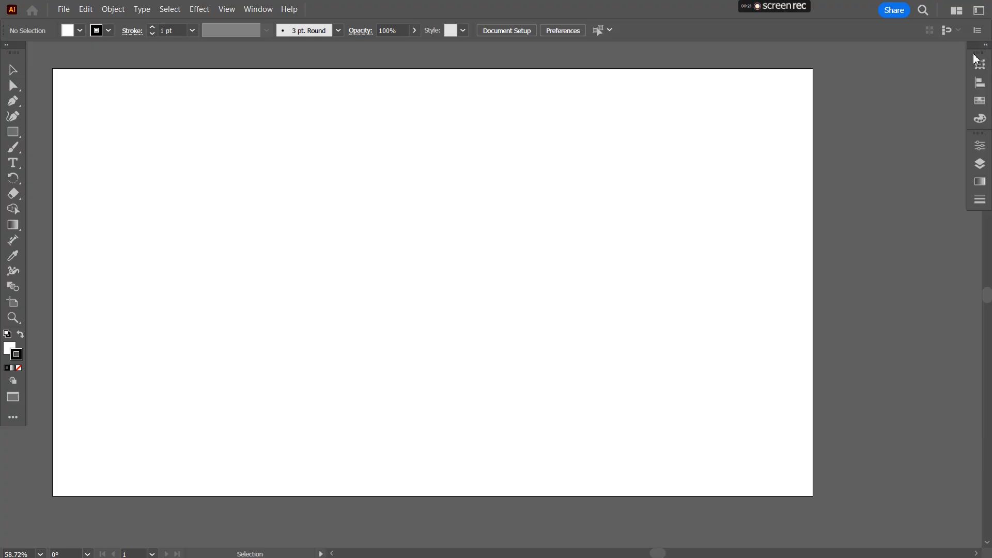
left_click_drag(308, 184, 356, 197)
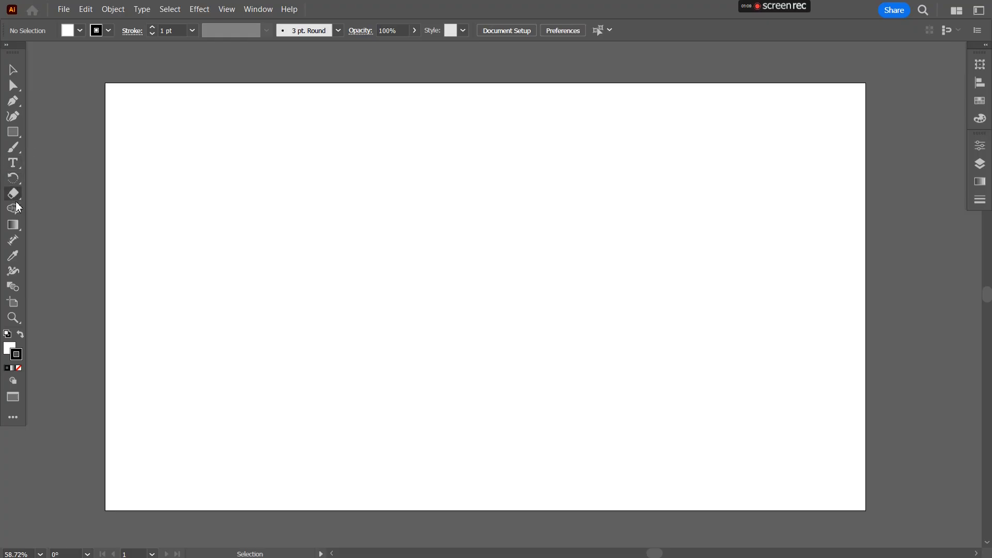
left_click(19, 137)
left_click_drag(21, 138, 56, 148)
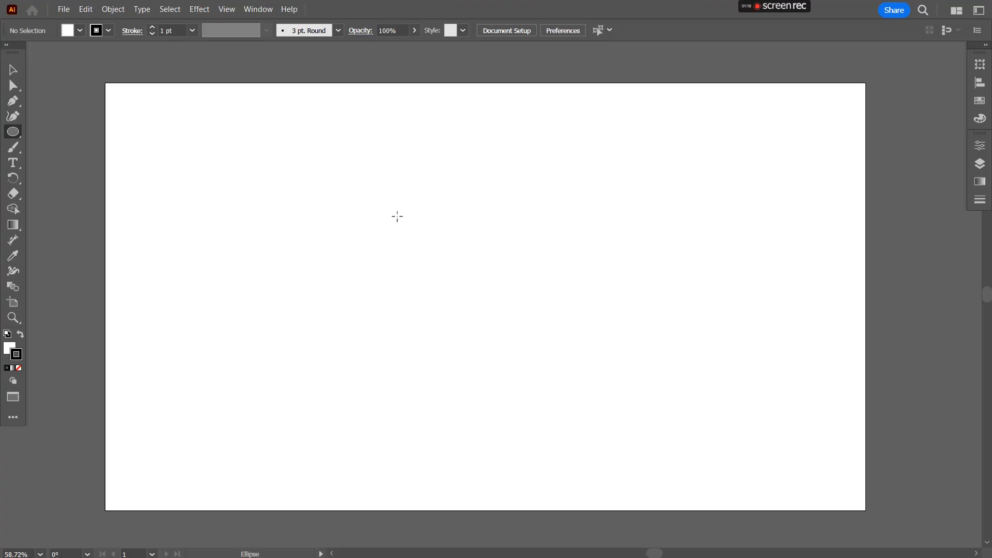
left_click_drag(397, 216, 510, 304)
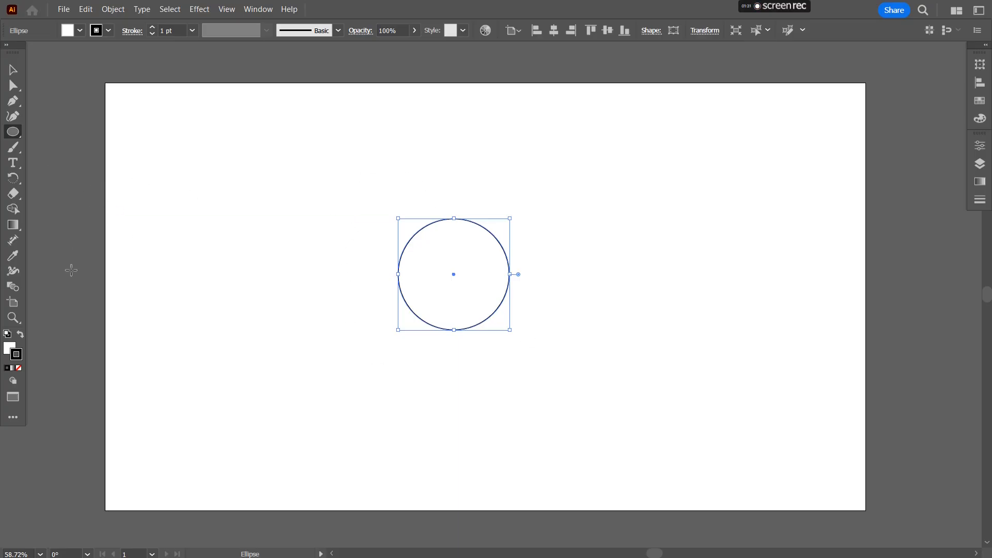
Remove the circle's stroke and give it a solid red fill from the swatches
left_click(985, 45)
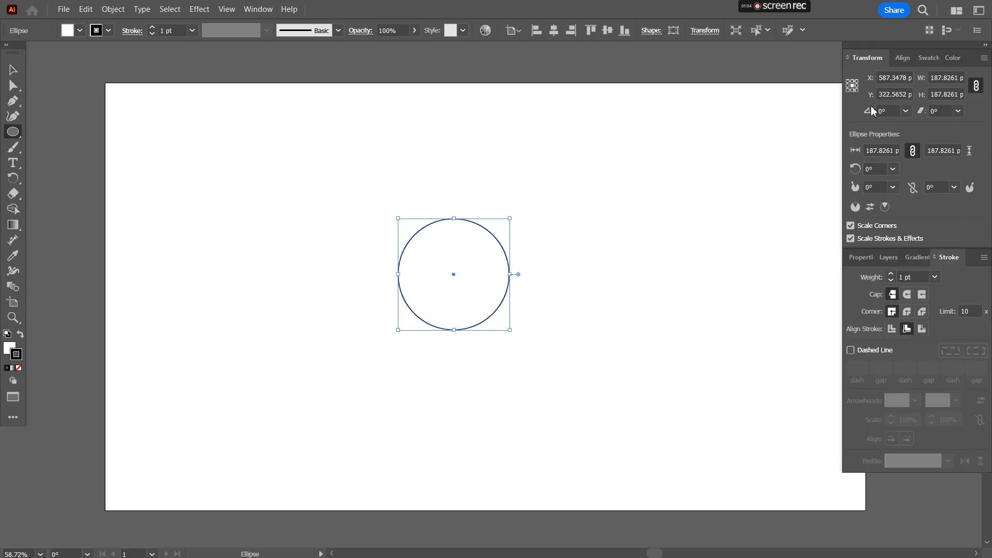
left_click(952, 58)
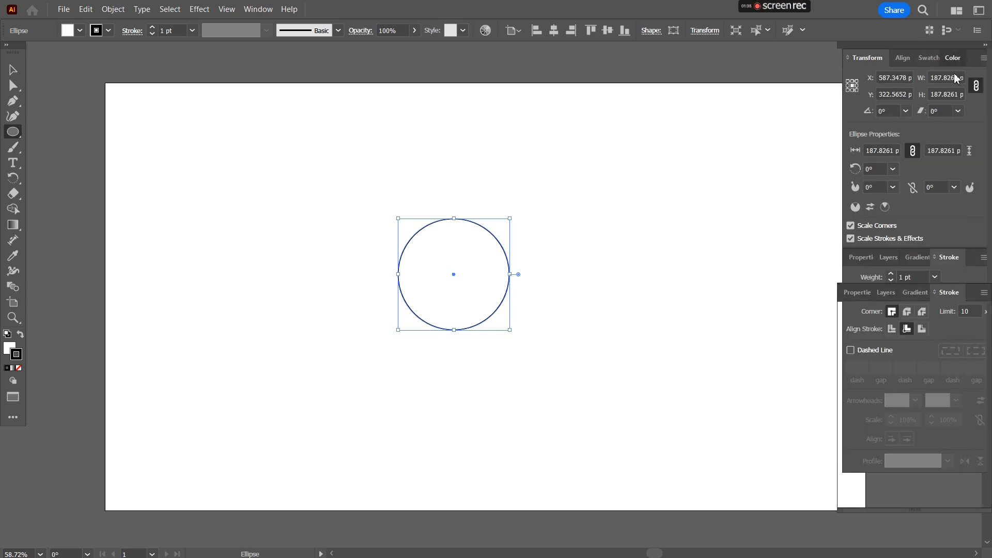
left_click(912, 60)
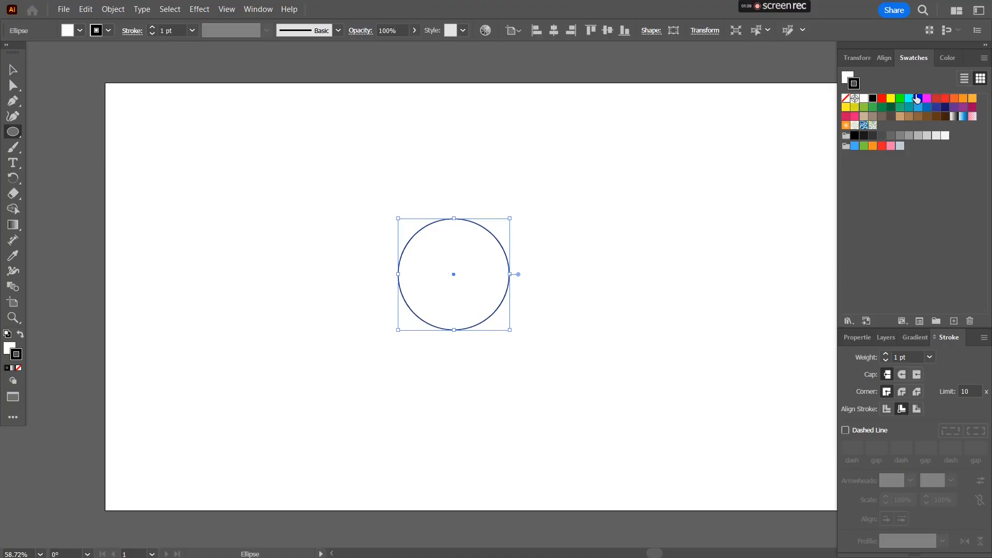
left_click(883, 98)
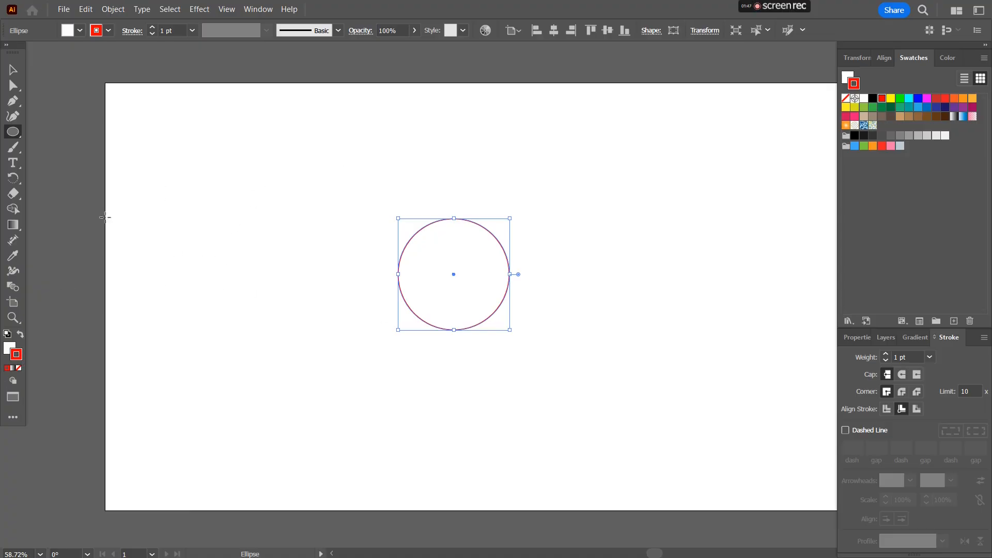
left_click(18, 369)
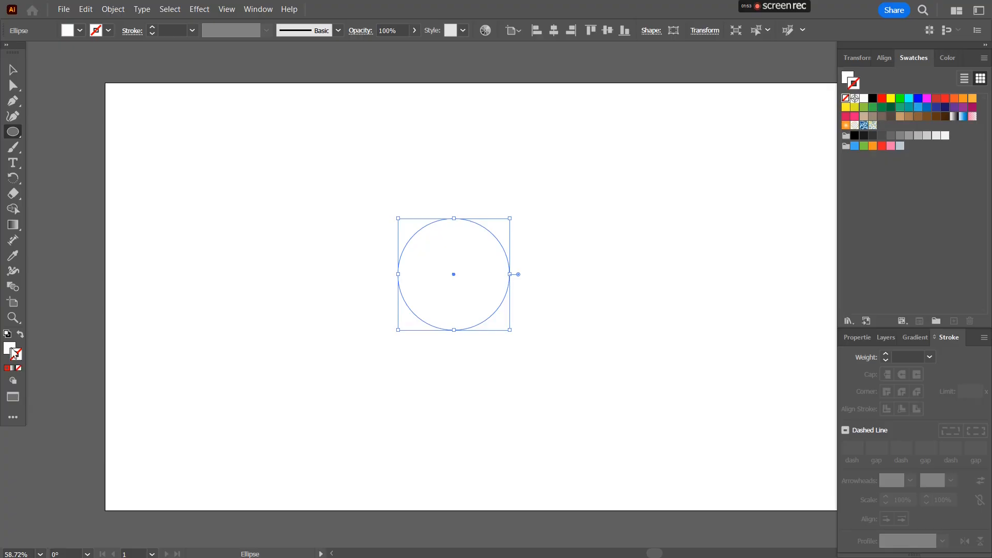
left_click(9, 349)
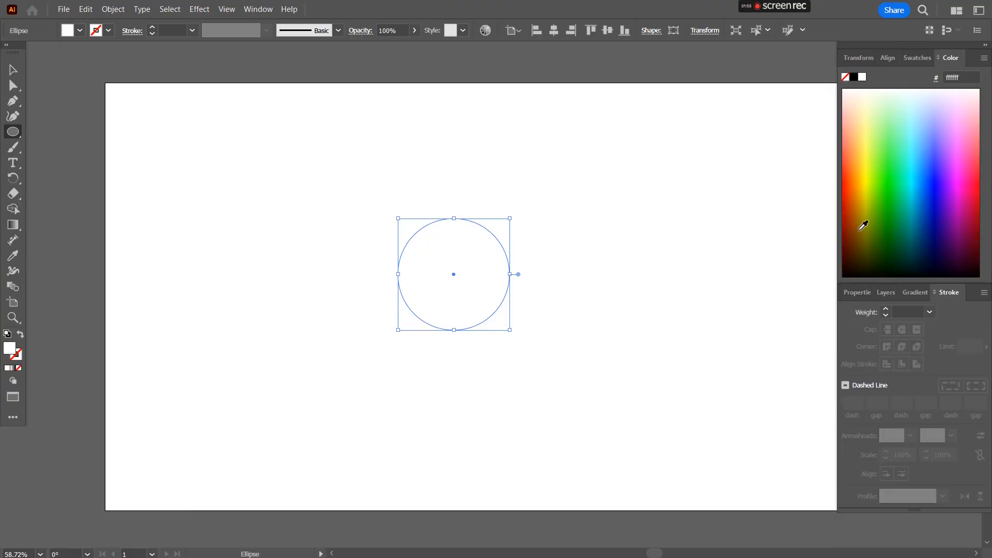
left_click(918, 57)
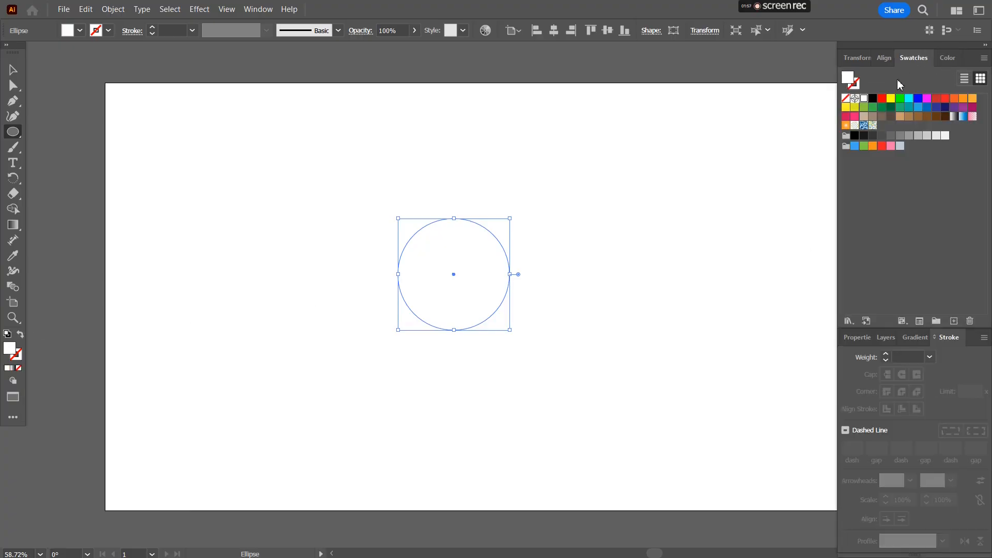
left_click(883, 98)
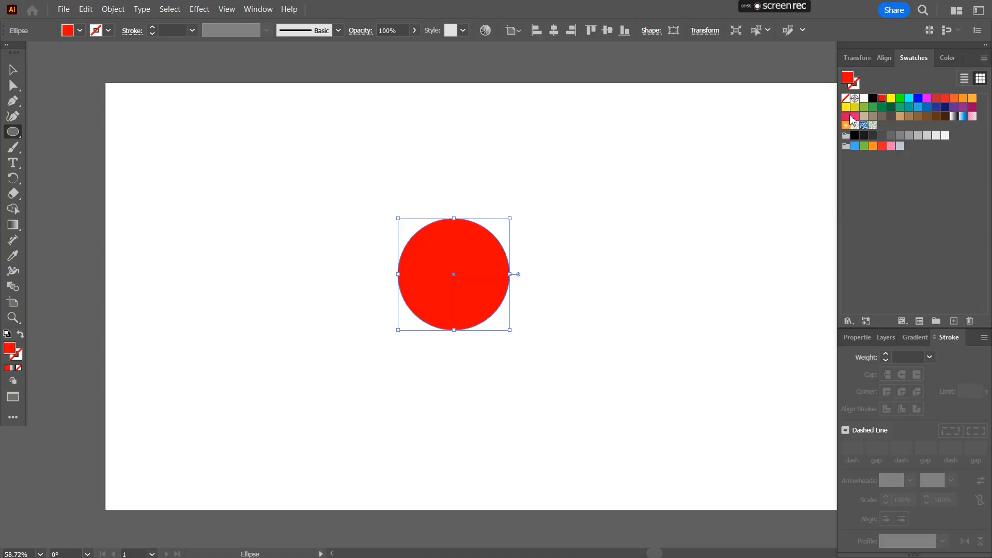
Move the red circle slightly on the artboard and clear the selection
left_click(20, 74)
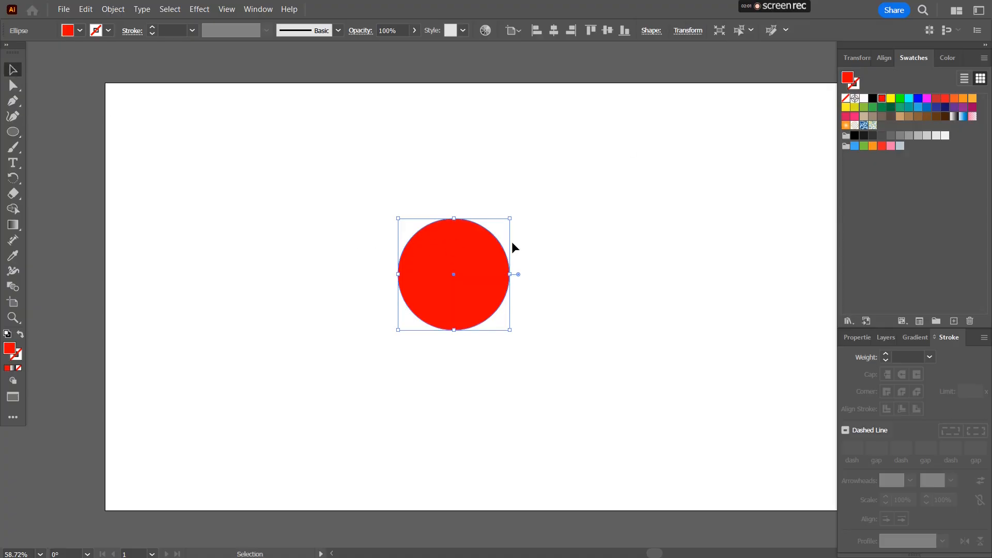
mouse_move(469, 244)
left_mouse_down()
mouse_move(414, 259)
mouse_move(465, 237)
mouse_move(473, 245)
left_mouse_up()
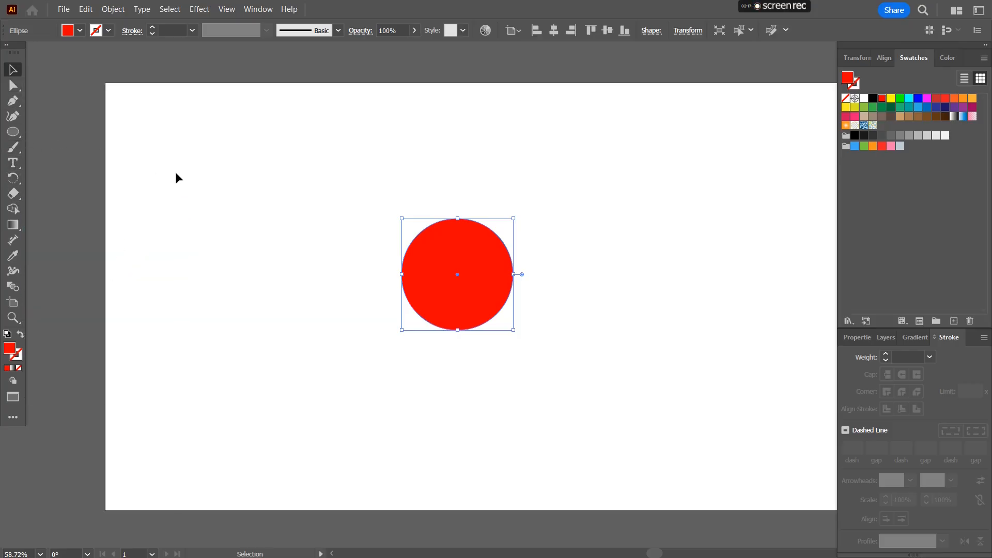
left_click(259, 199)
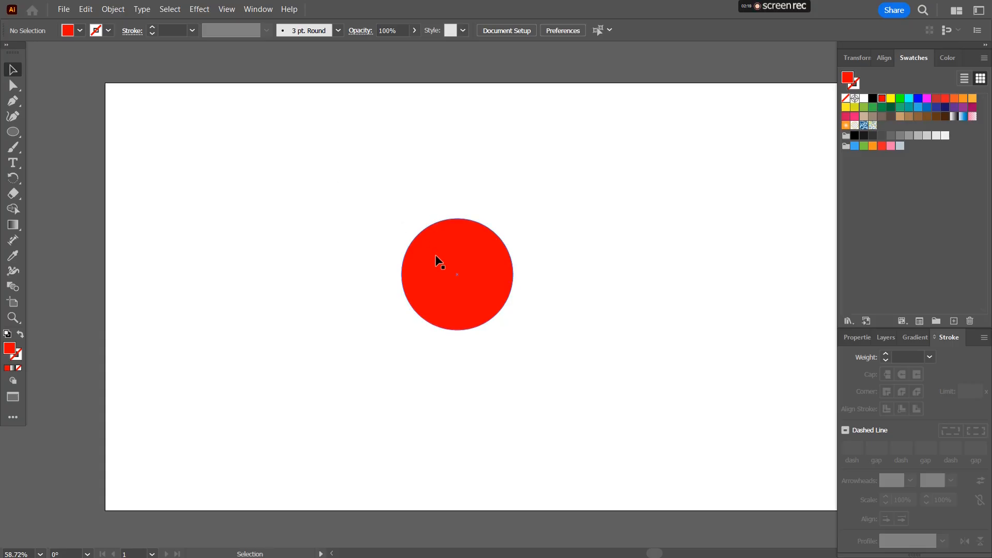
mouse_move(440, 246)
left_mouse_down()
mouse_move(454, 245)
mouse_move(435, 249)
left_mouse_up()
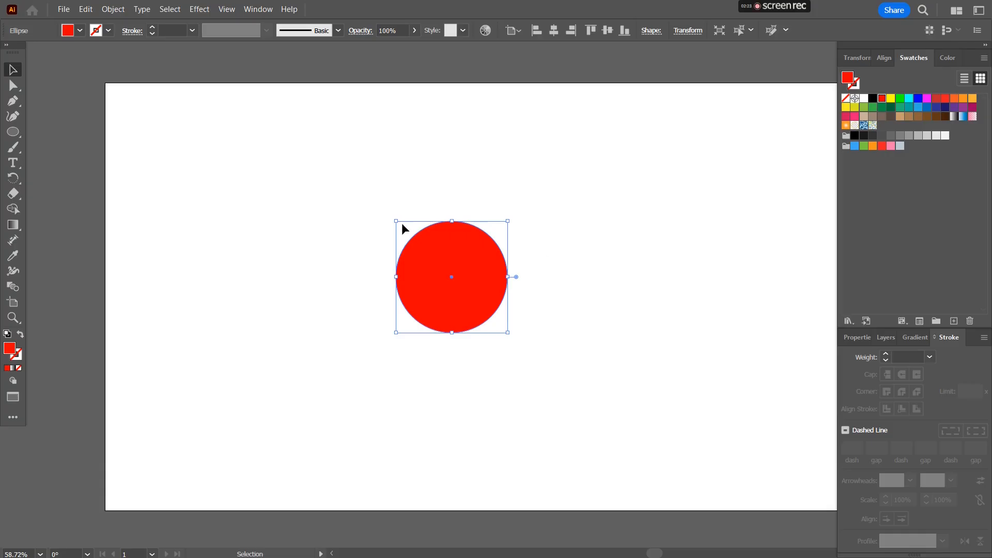
left_click(364, 235)
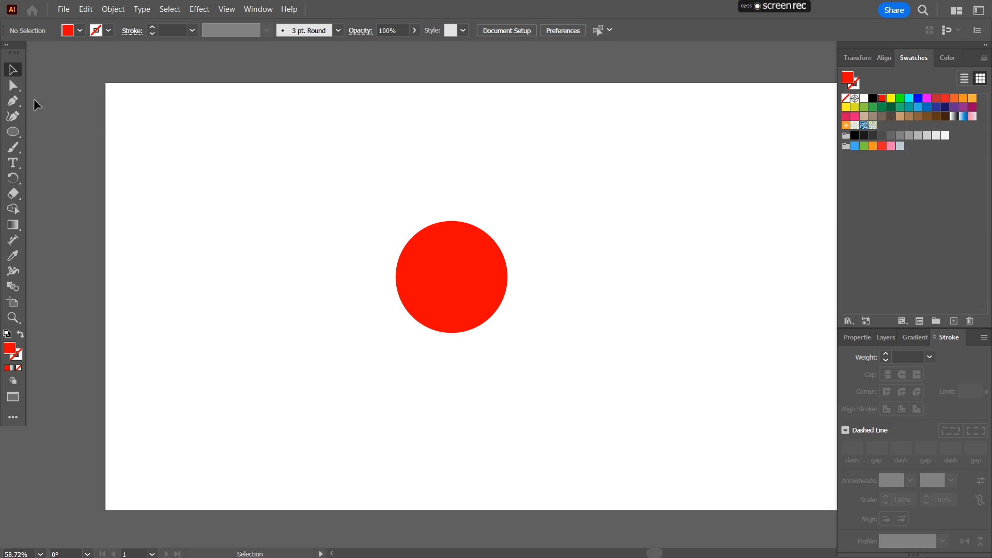
Create a 3-point star with radii of 25 px and 50 px beside the circle and rotate the resulting triangle to point right
left_click(20, 137)
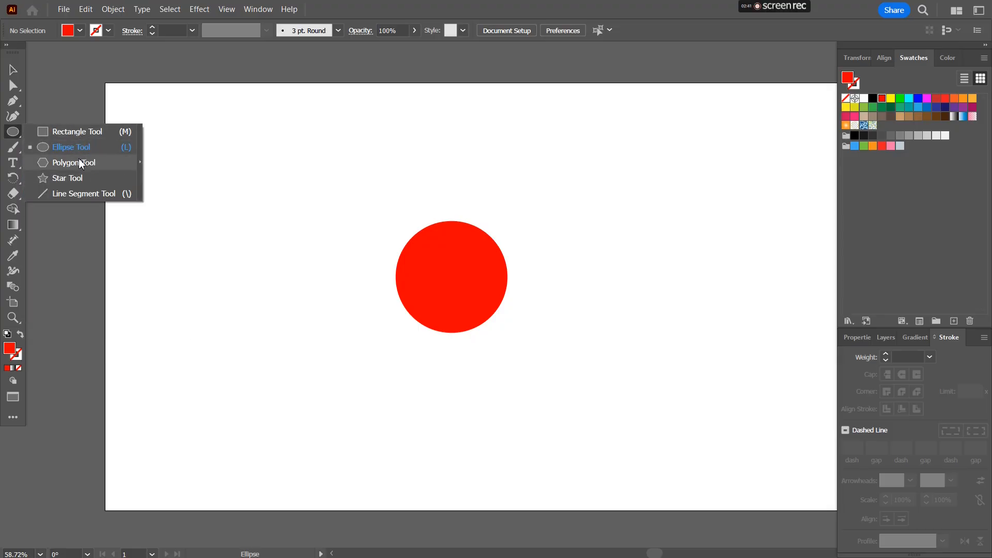
left_click(89, 178)
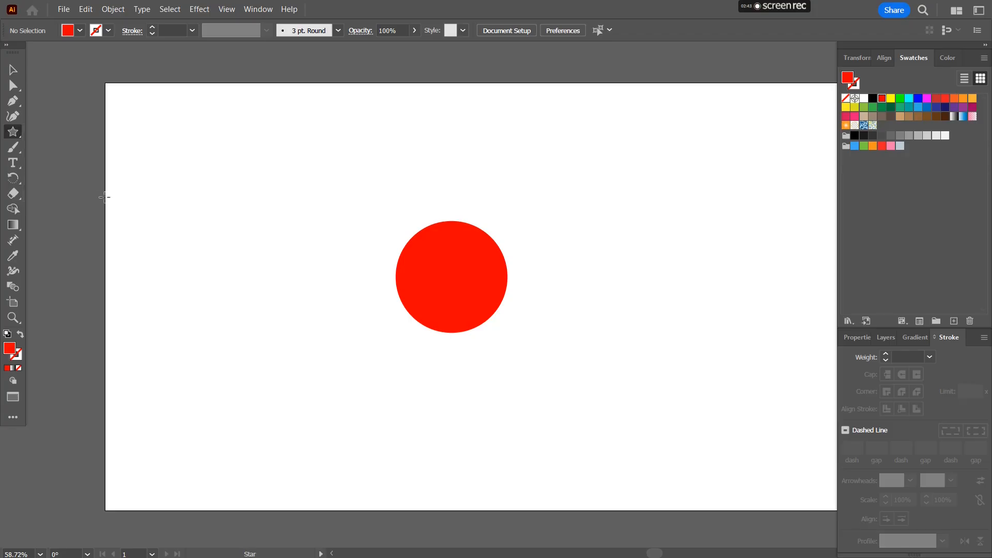
left_click(265, 260)
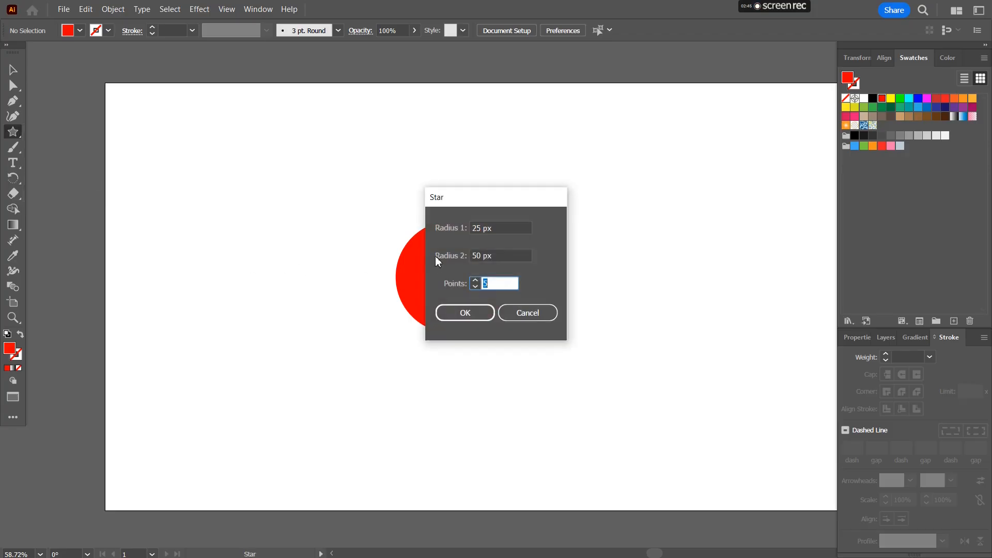
left_click(475, 286)
left_click(475, 314)
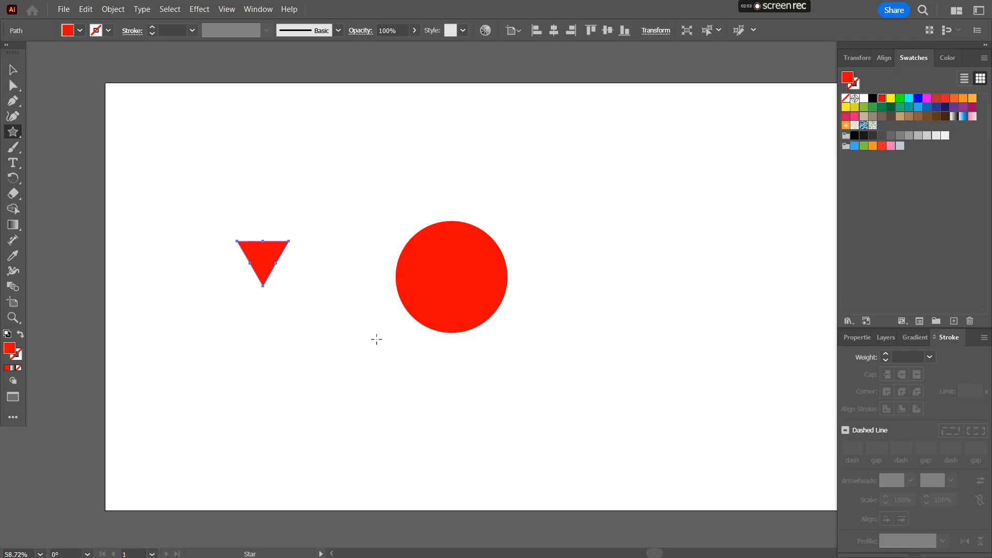
left_click(13, 69)
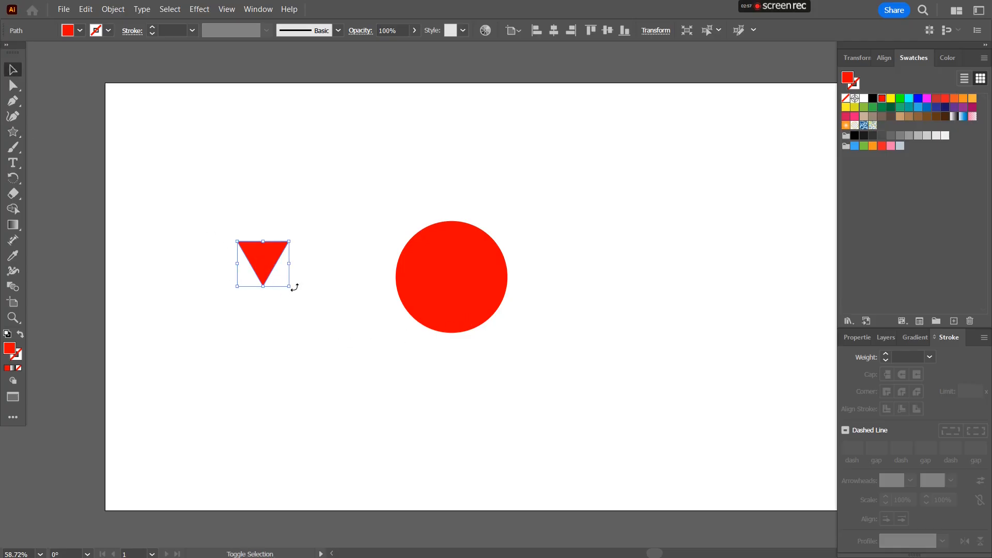
left_click_drag(290, 284, 303, 225)
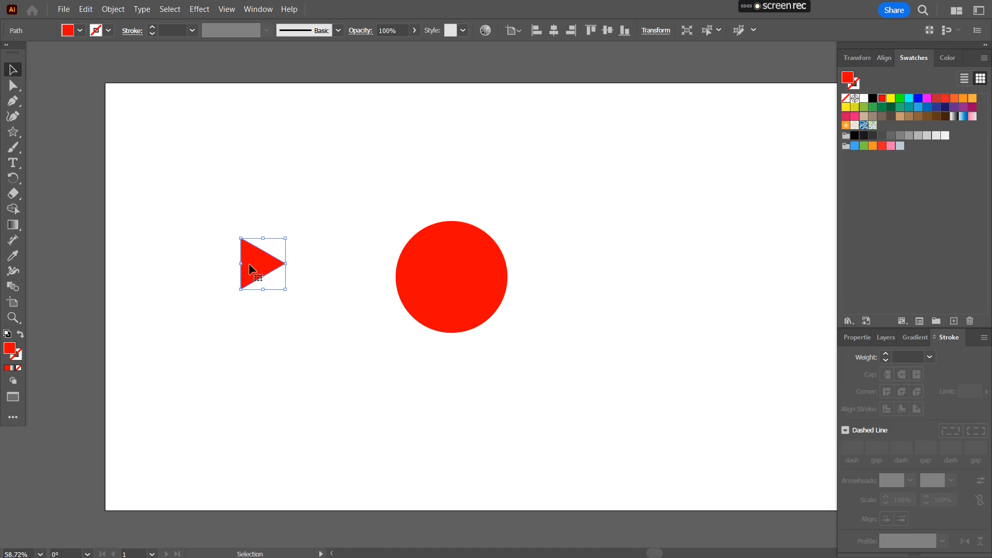
Move the triangle onto the red circle and fill it with white
left_click_drag(250, 262, 459, 267)
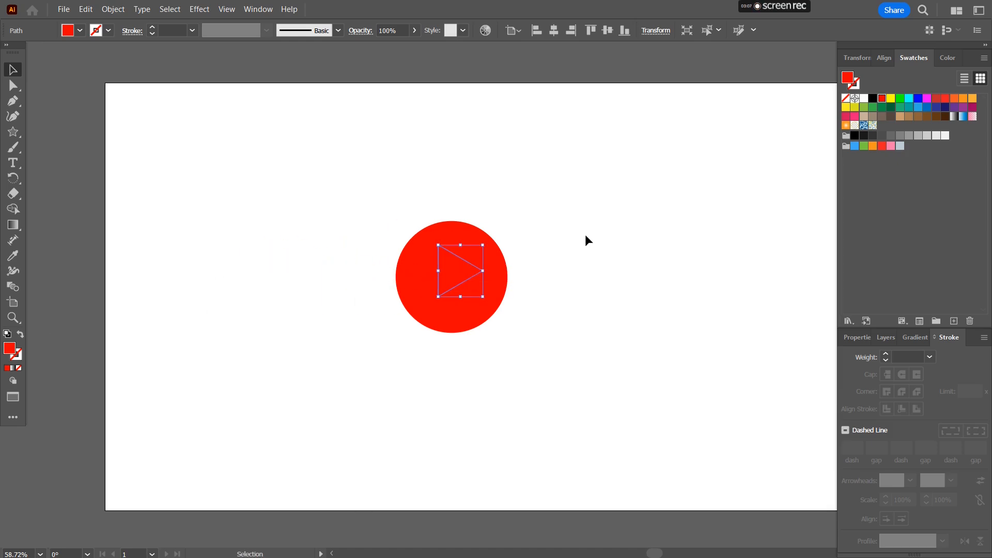
left_click(864, 98)
left_click(535, 235)
Align the circle and triangle to each other by their horizontal and vertical centers
left_click_drag(379, 191, 589, 325)
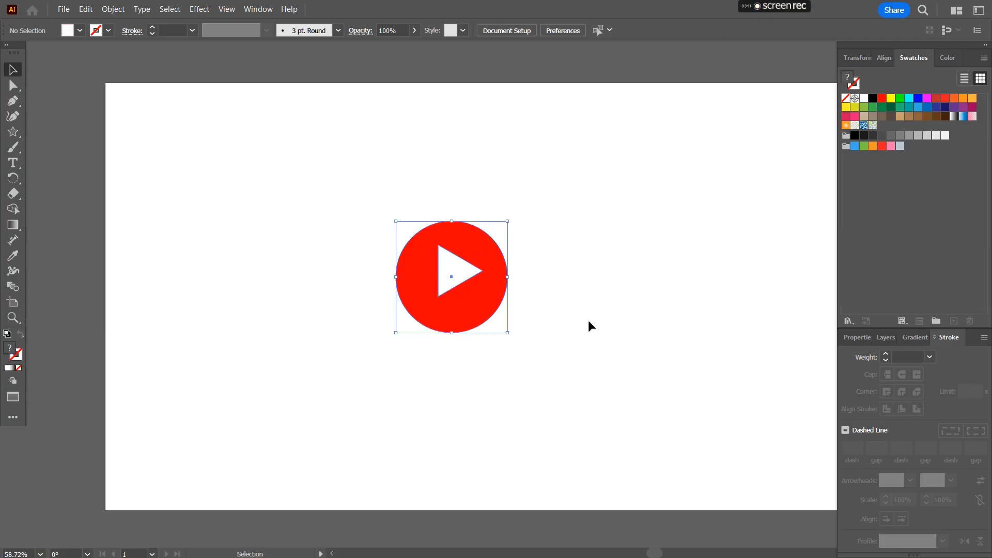
left_click(885, 58)
left_click(871, 93)
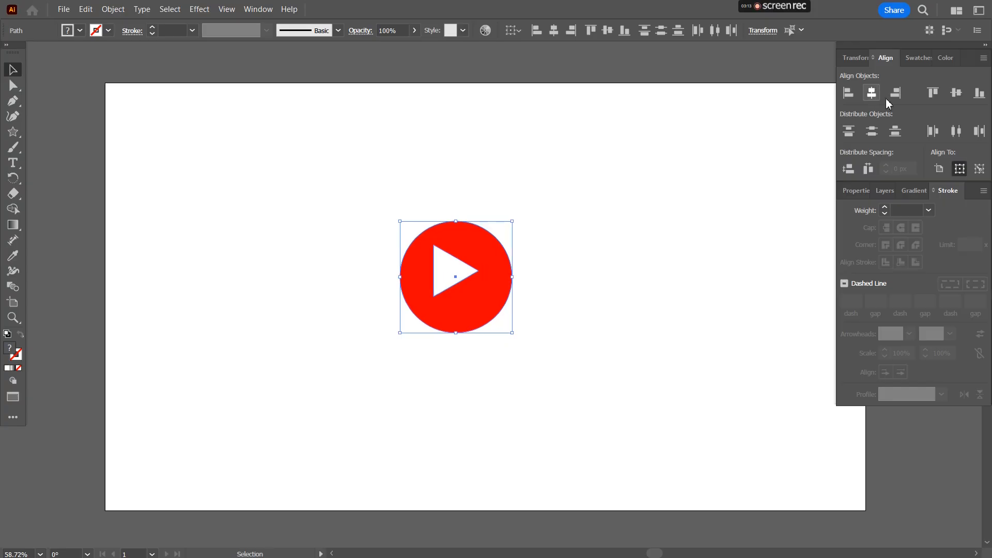
left_click(955, 92)
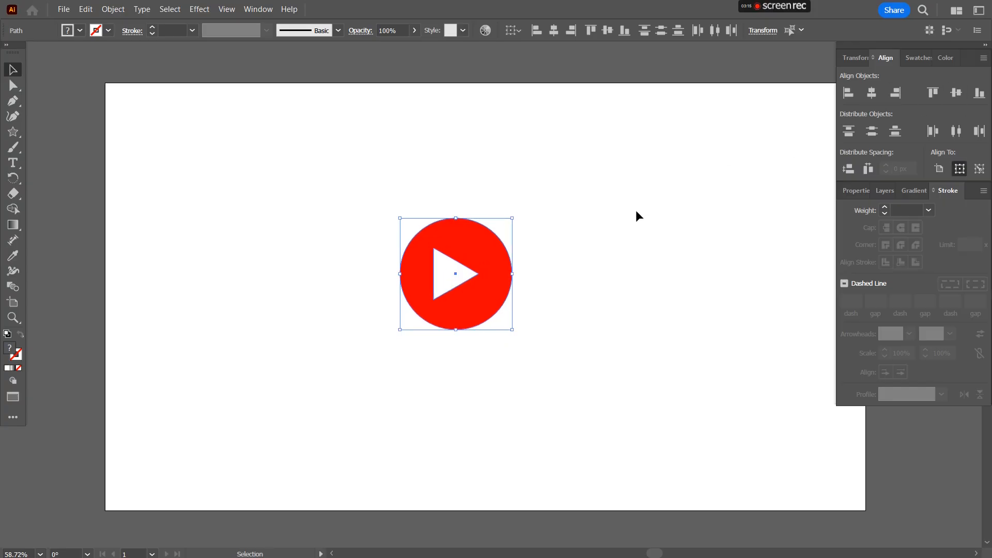
left_click(601, 266)
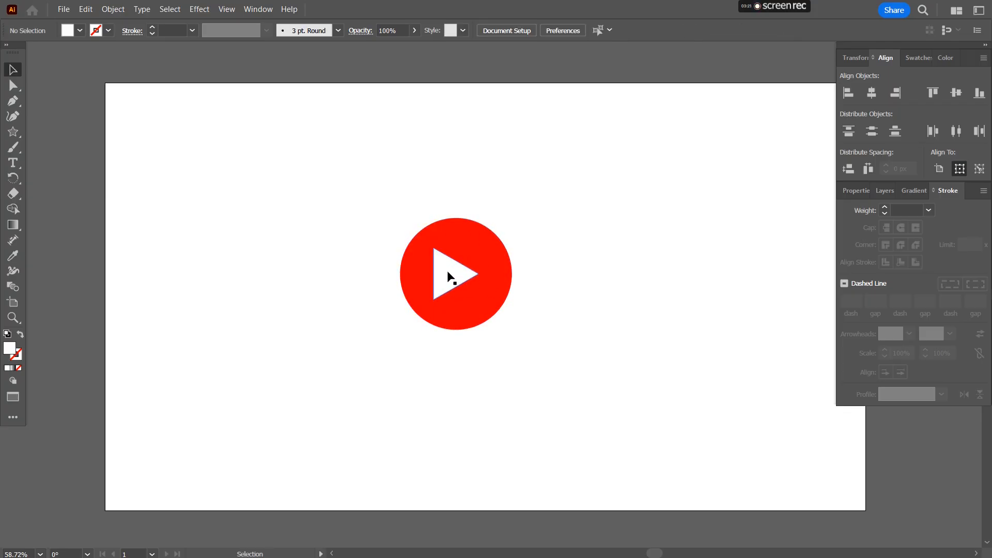
Shift the white triangle slightly right of the circle's exact center for visual balance
left_click_drag(446, 271, 456, 272)
left_click(599, 275)
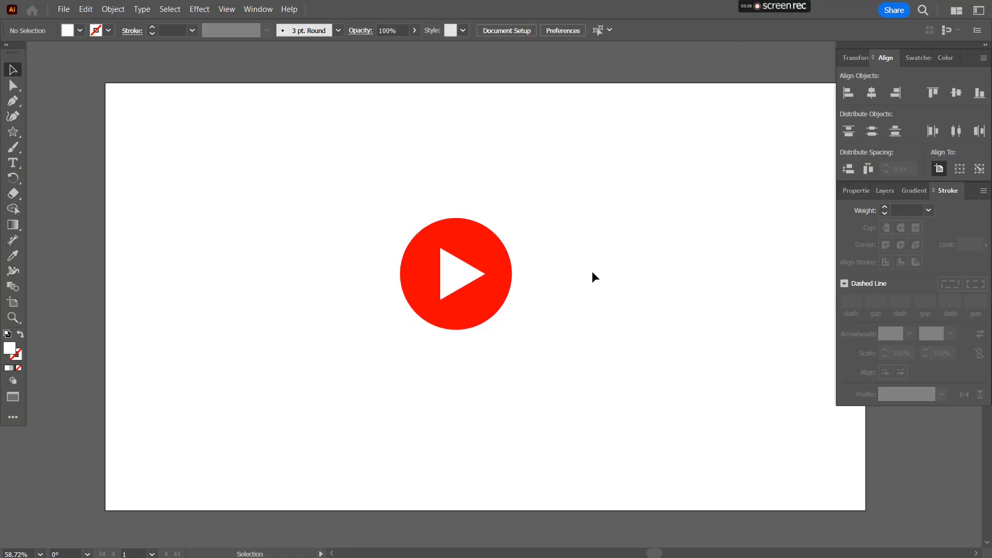
Compare the triangle's placement by moving it left to the circle's exact center and back to its right-offset position
left_click(455, 285)
scroll(472, 248, "up", 5)
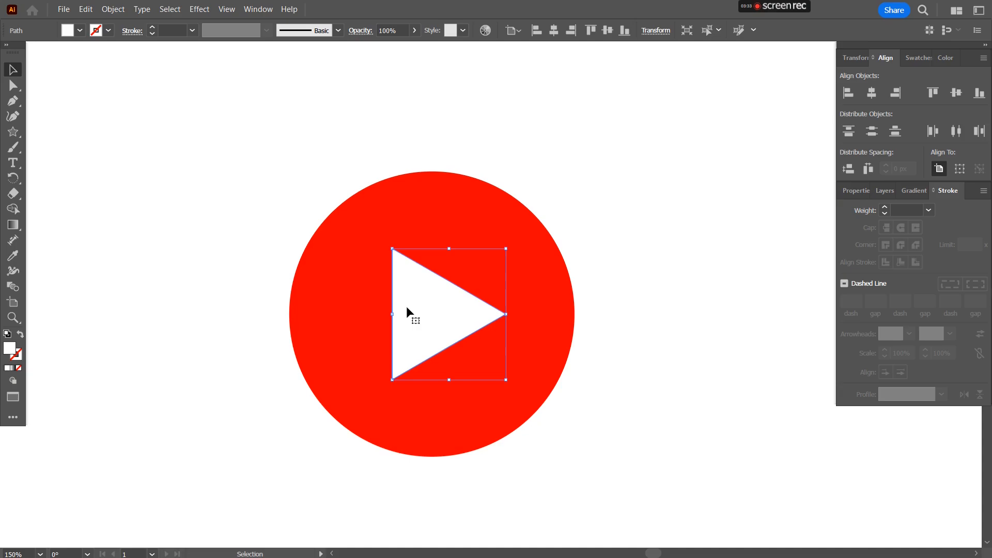
left_click_drag(406, 306, 389, 306)
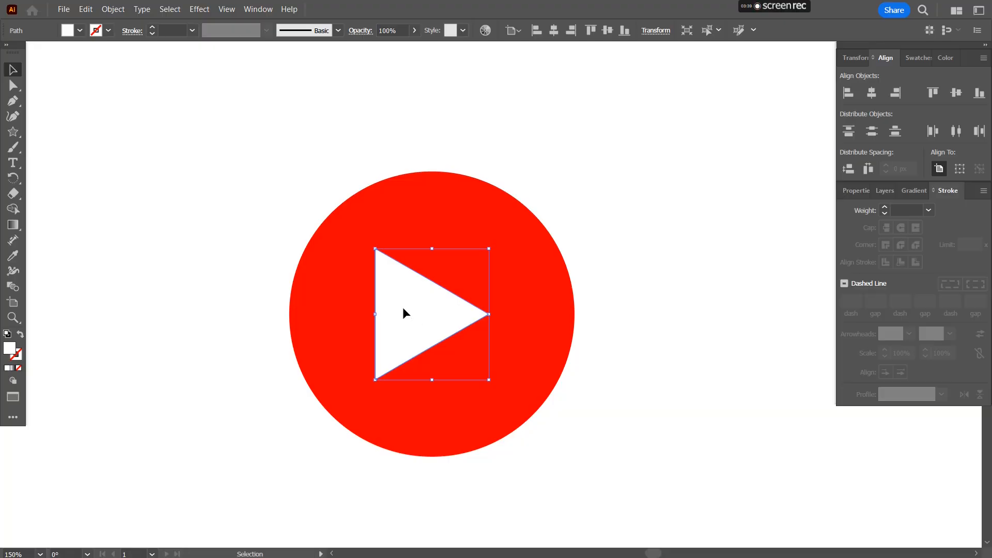
left_click_drag(402, 308, 422, 310)
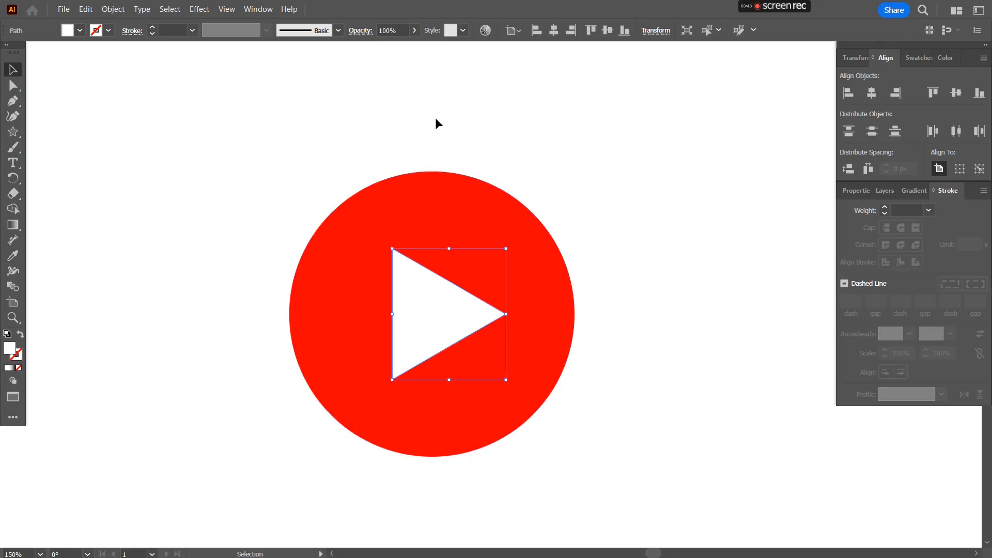
left_click(646, 254)
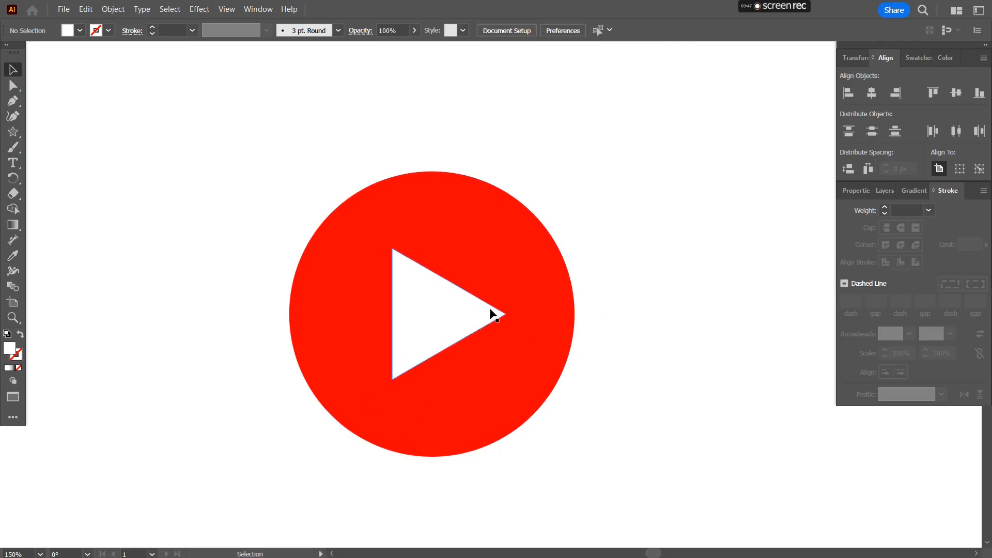
key("ctrl+1")
left_click_drag(634, 226, 453, 207)
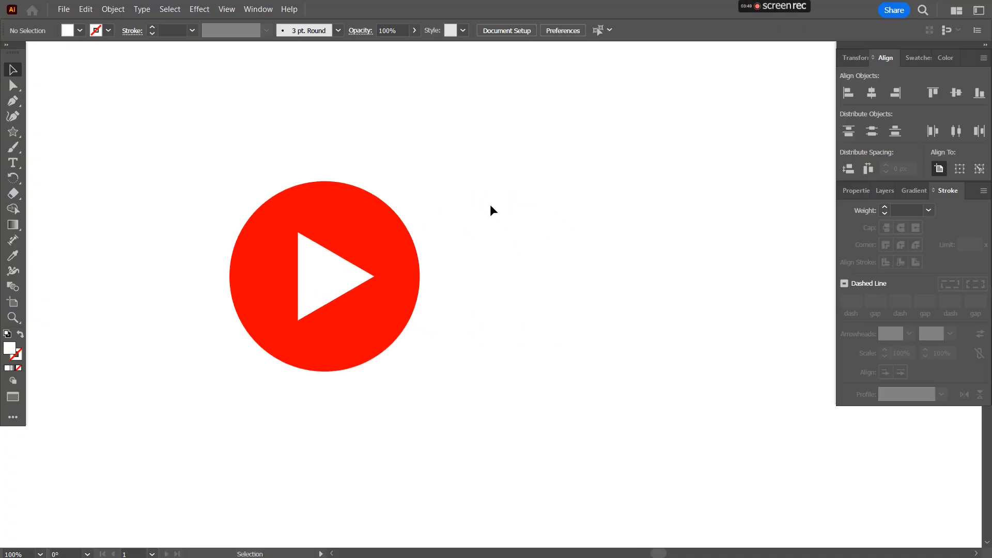
scroll(500, 221, "down", 1, "alt")
scroll(509, 273, "up", 3)
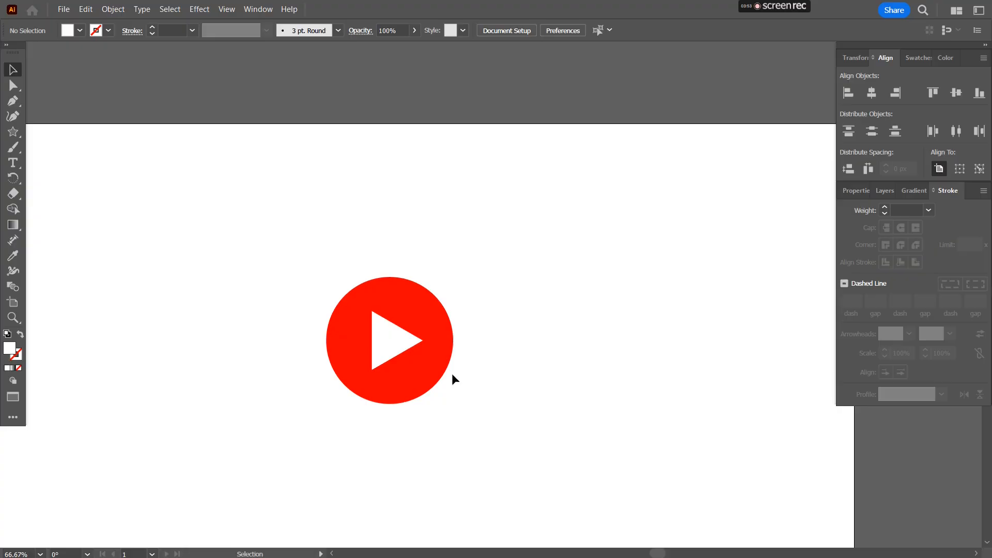
Move the red circle and white triangle together up toward the artboard's upper edge
left_click_drag(294, 258, 516, 446)
left_click_drag(421, 372, 403, 264)
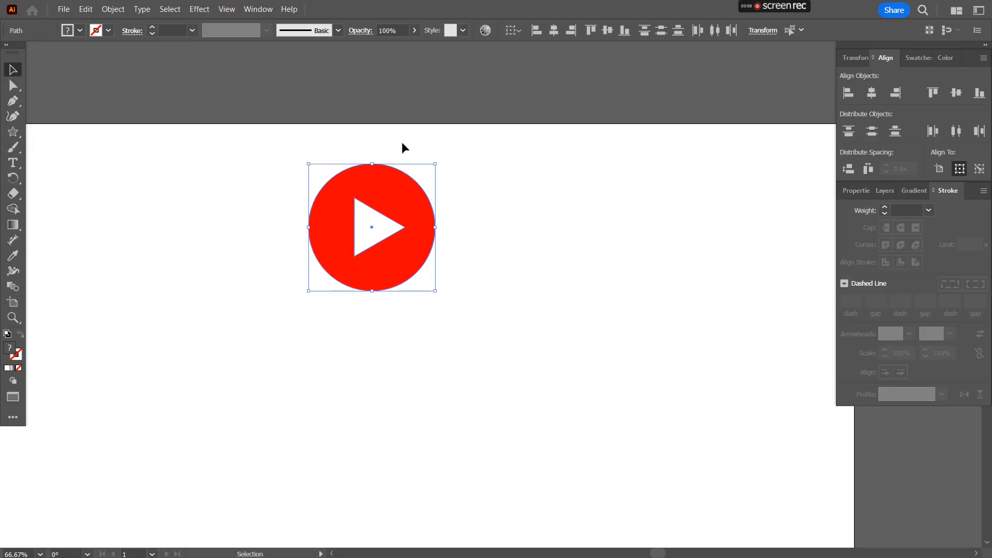
left_click(533, 269)
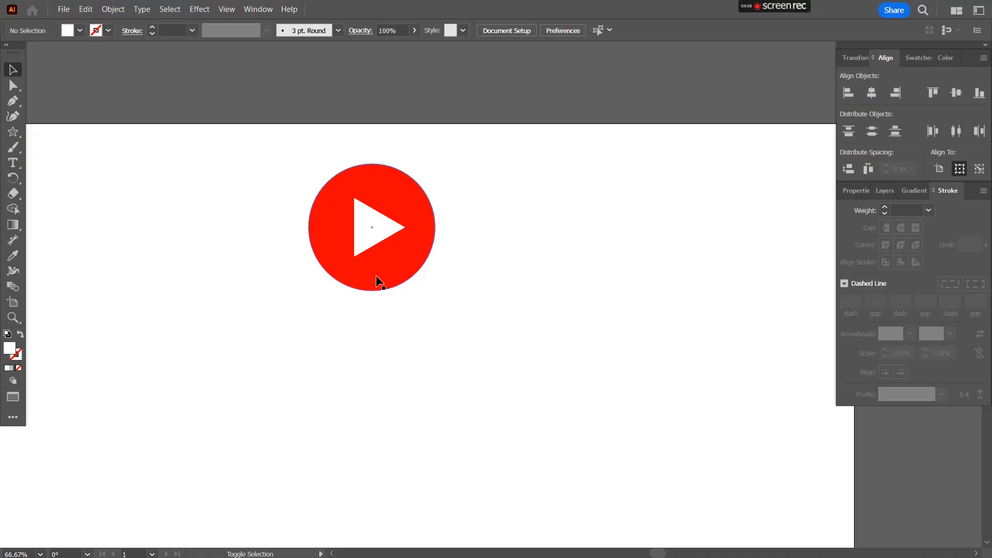
Group the red circle and triangle, and place a duplicate of the icon directly below the original
left_click_drag(288, 130, 482, 359)
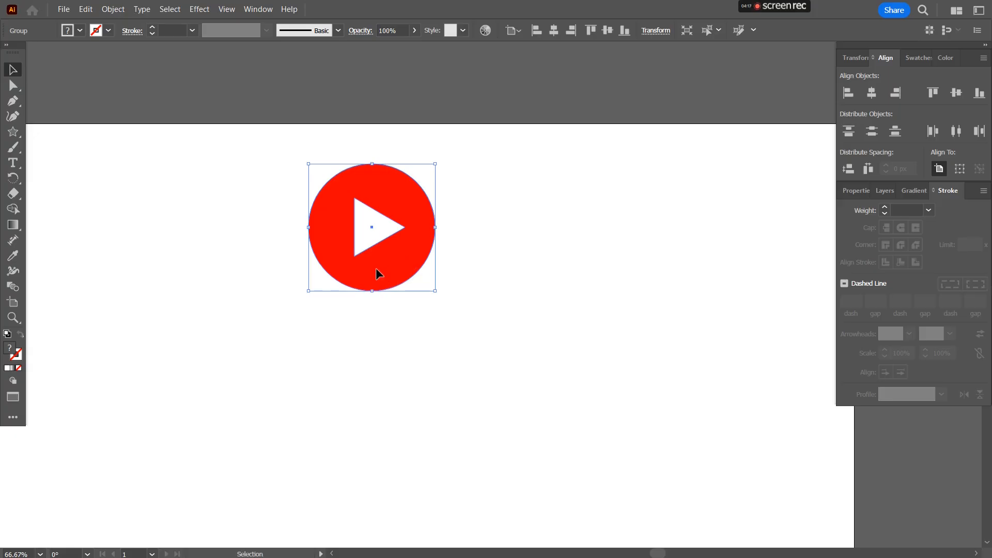
left_click_drag(376, 267, 365, 425)
left_click(466, 389)
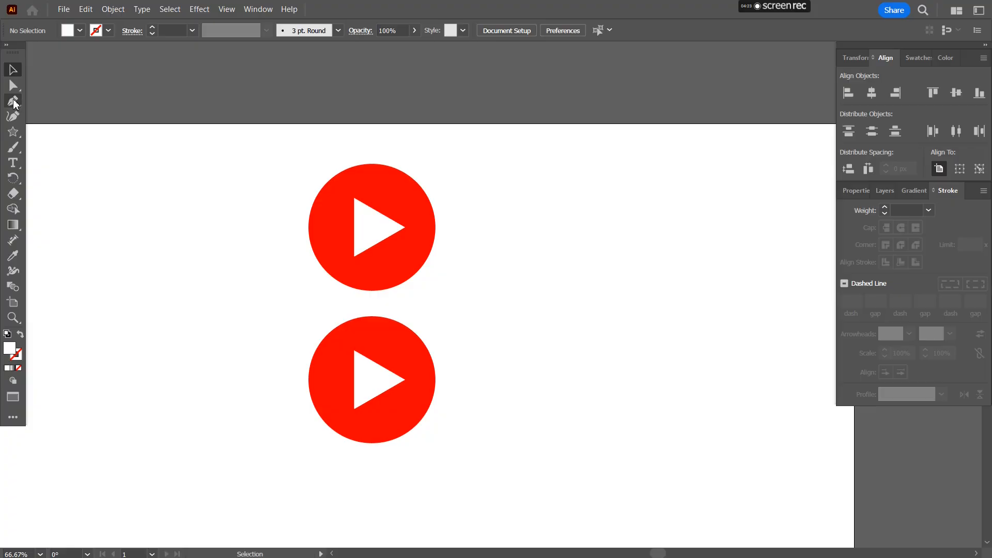
Draw a rectangle taller than the circle beside the lower icon and fill it with medium gray
left_click(359, 333)
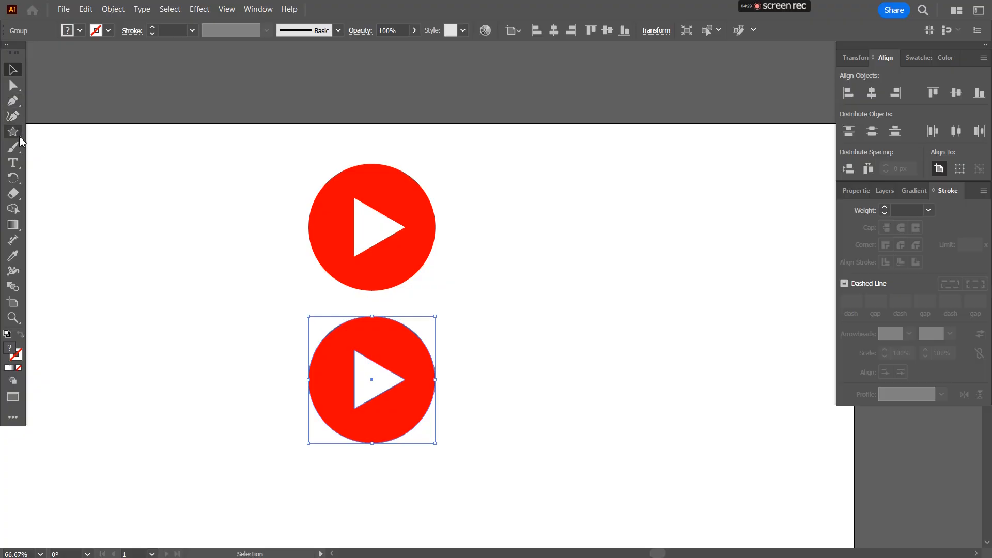
left_click(21, 140)
left_click(77, 132)
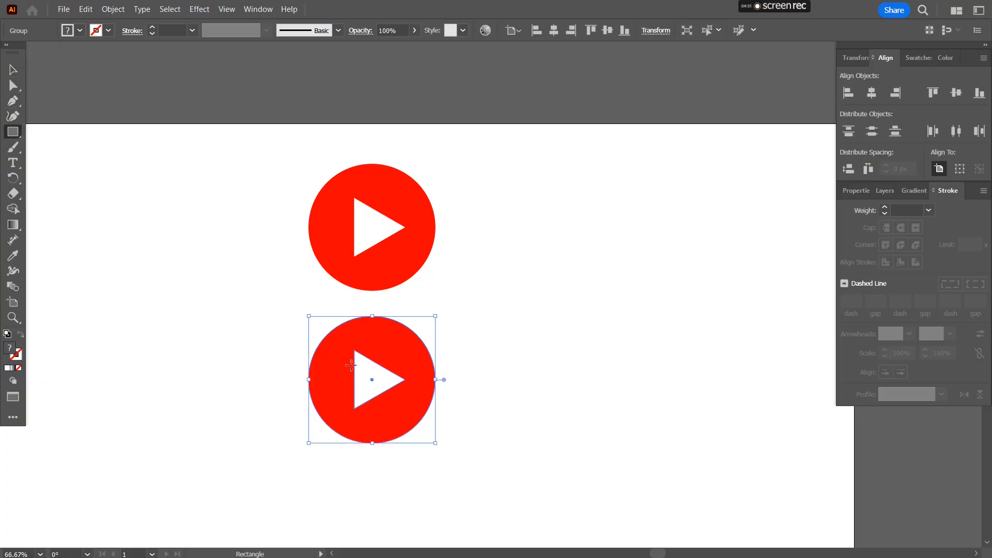
left_click_drag(489, 289, 649, 455)
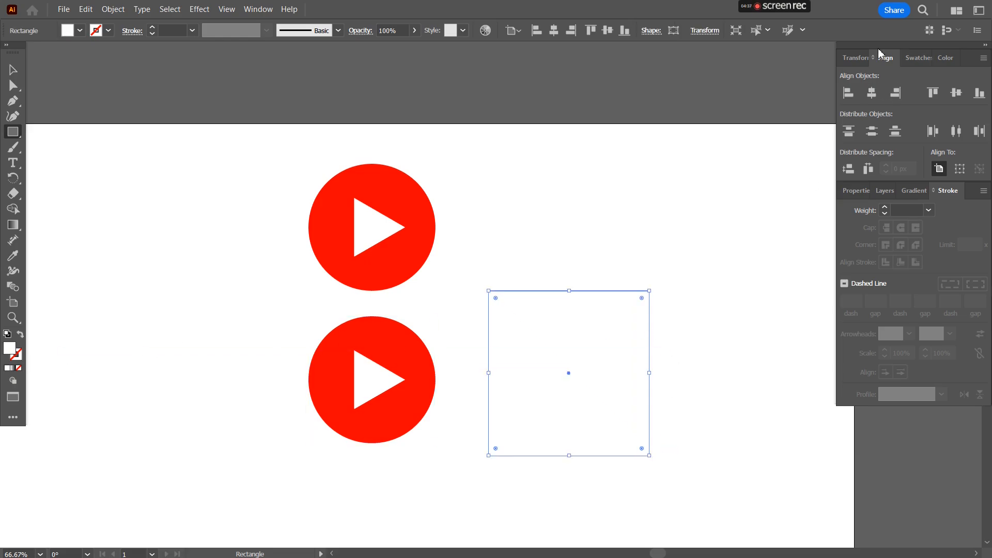
left_click(855, 57)
left_click(929, 58)
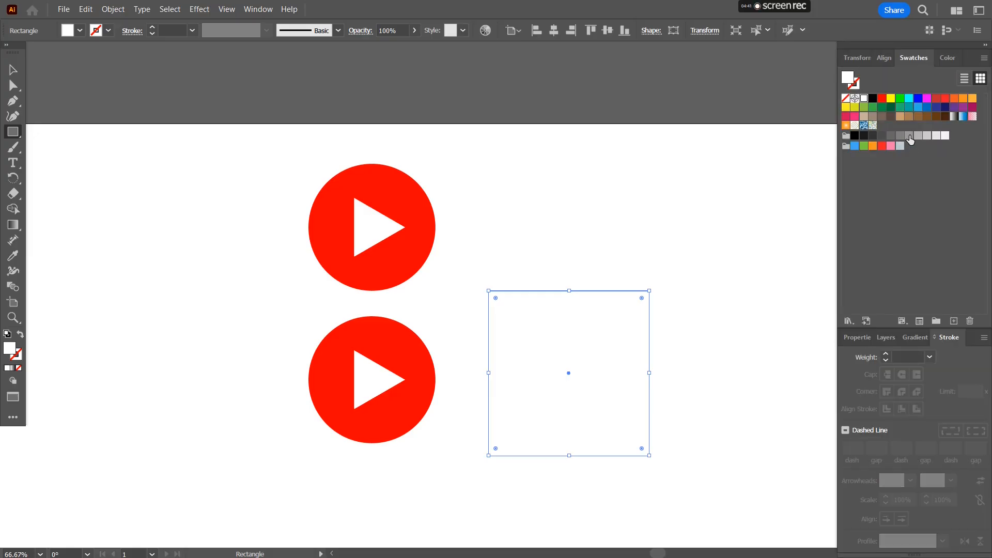
left_click(909, 136)
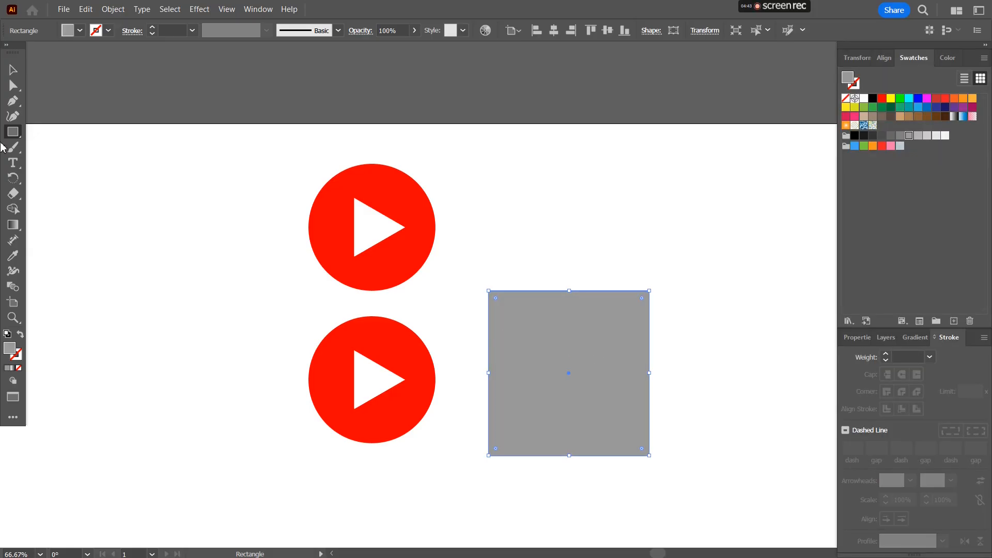
left_click(13, 69)
left_click(222, 310)
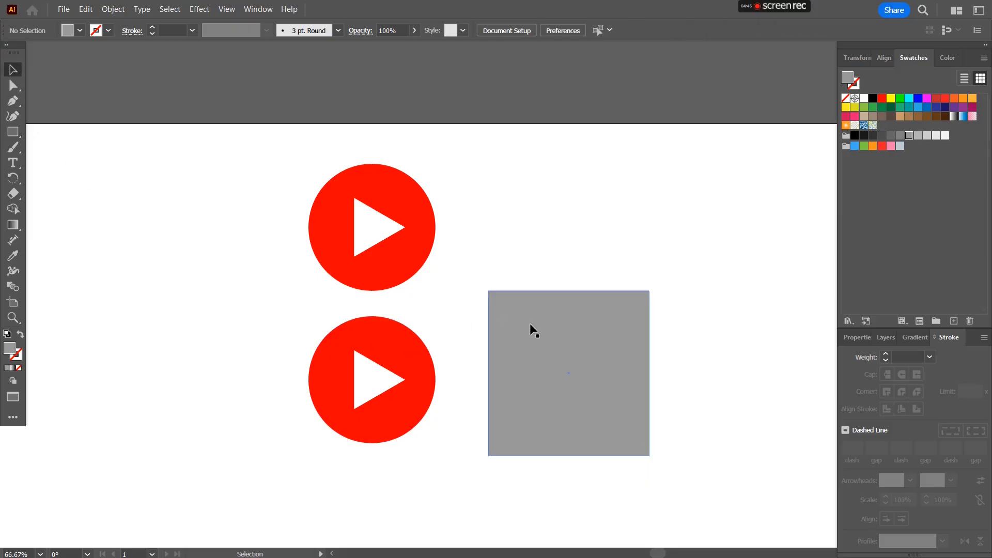
Move the duplicate icon and the gray rectangle together so the rectangle overlaps the icon's right edge
left_click_drag(539, 360, 674, 356)
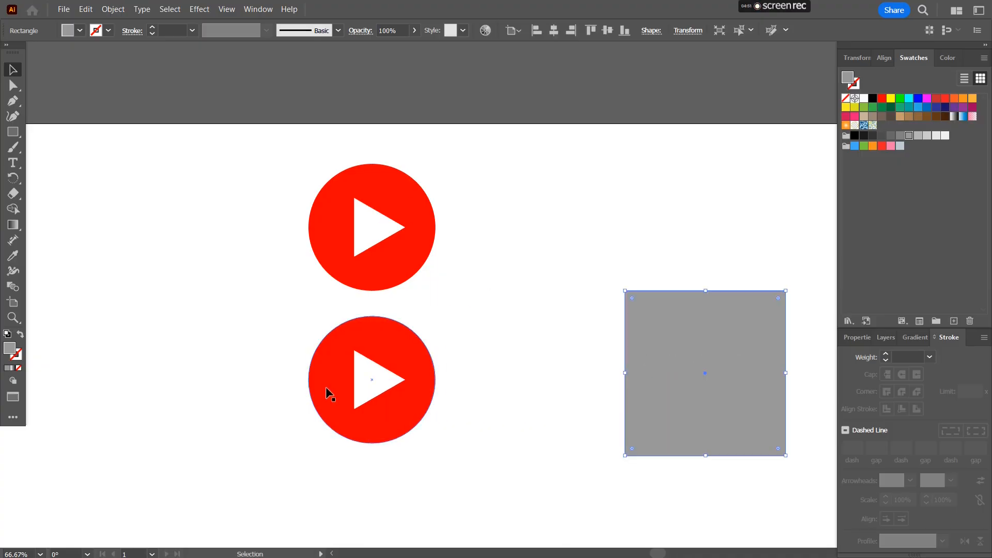
left_click_drag(384, 349, 543, 283)
left_click_drag(675, 346, 631, 288)
Bring the duplicate icon in front of the gray rectangle and align the rectangle's left edge with the circle's vertical center line
left_click(541, 284)
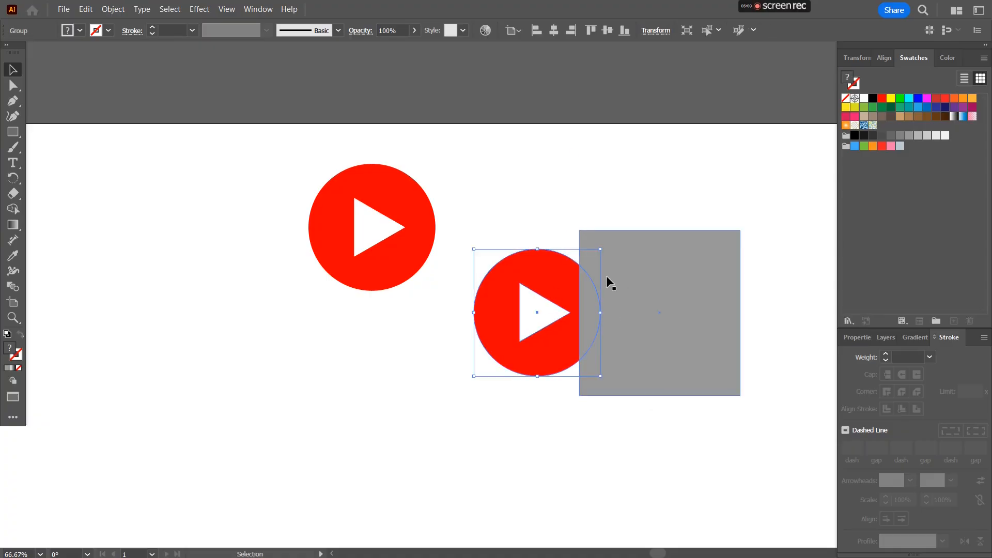
right_click(550, 288)
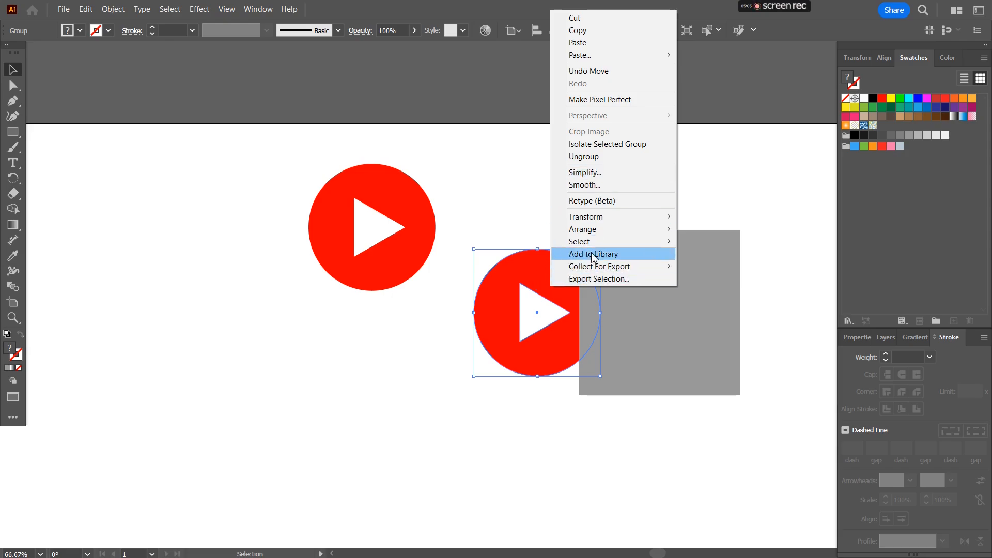
mouse_move(646, 233)
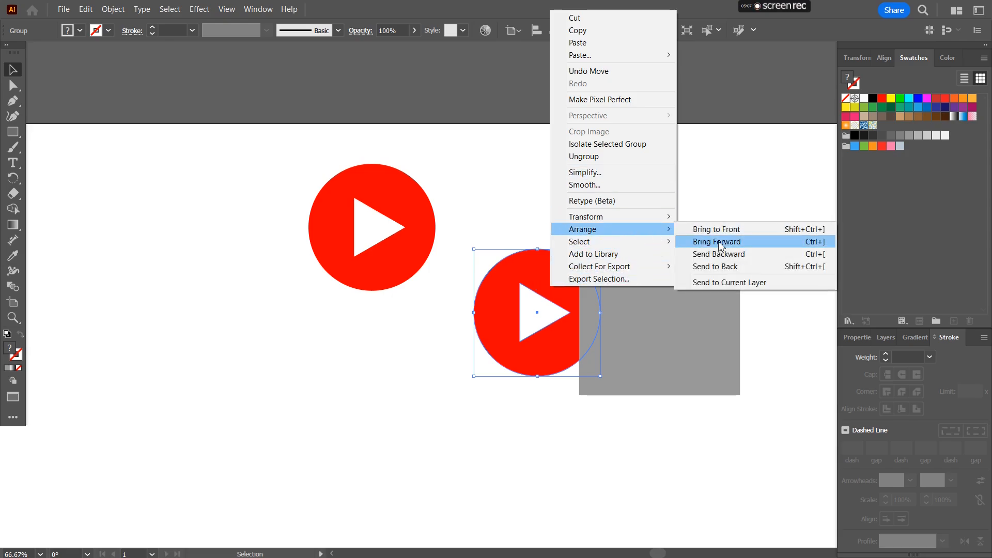
left_click(733, 242)
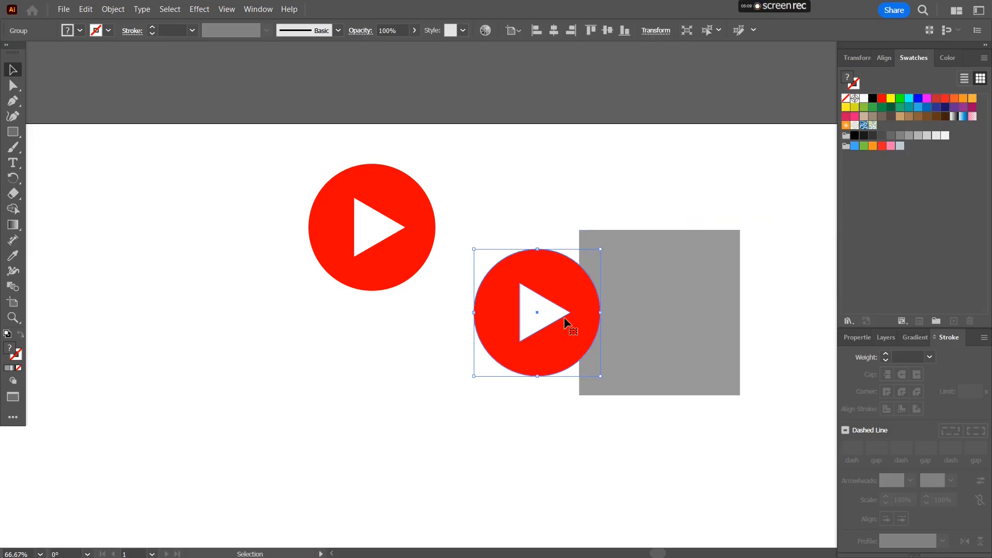
left_click_drag(717, 293, 674, 292)
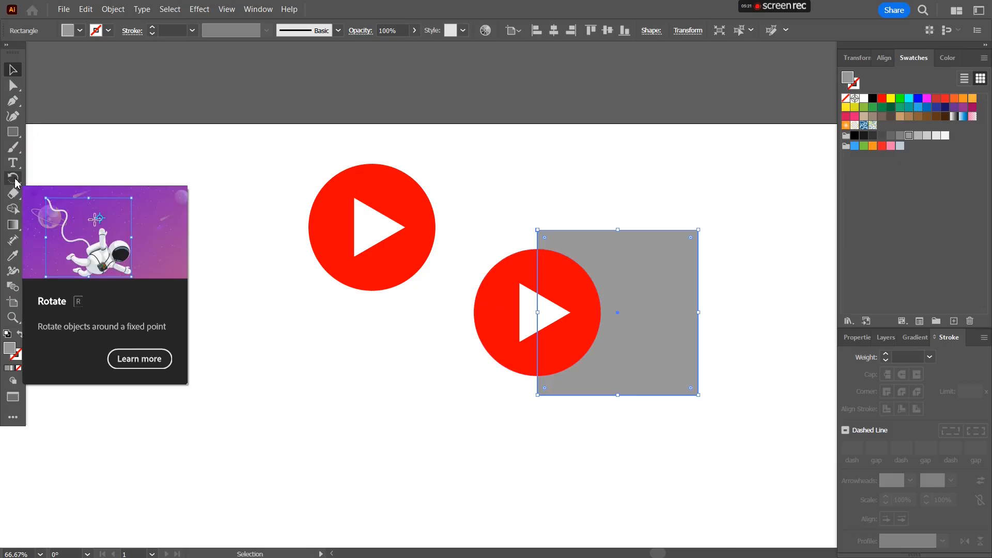
Use Shape Builder to remove the part of the gray rectangle outside the circle, leaving a right half circle
left_click_drag(737, 192, 491, 428)
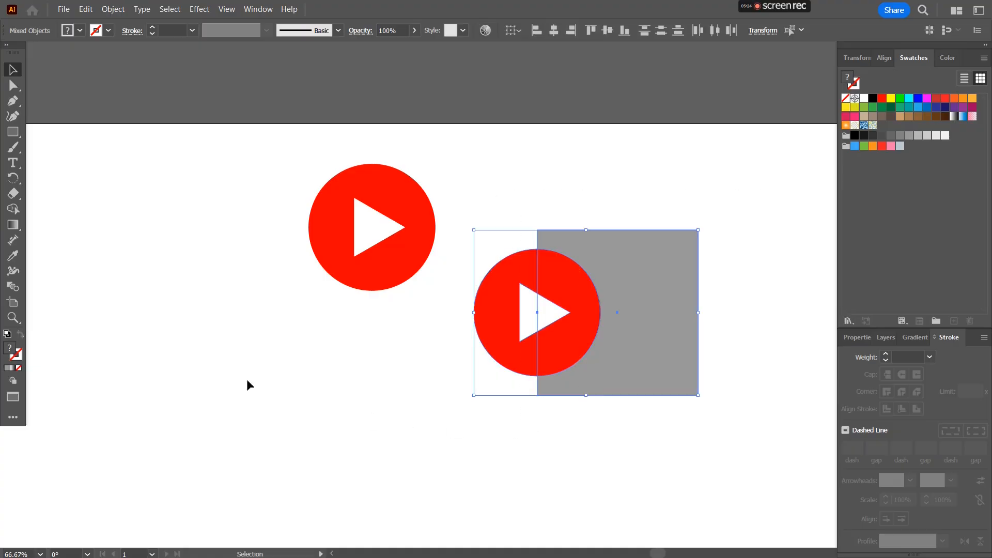
left_click(14, 209)
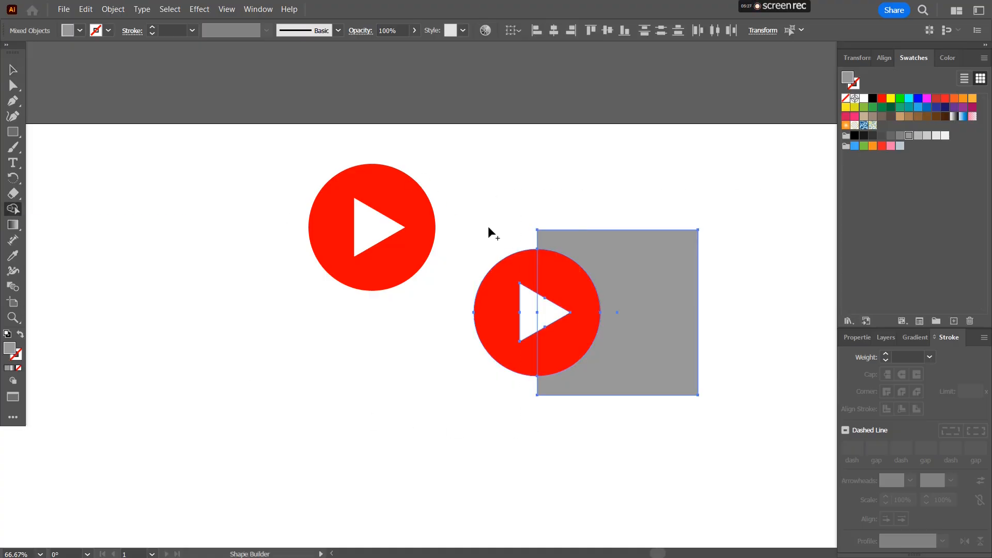
left_click(623, 264, "alt")
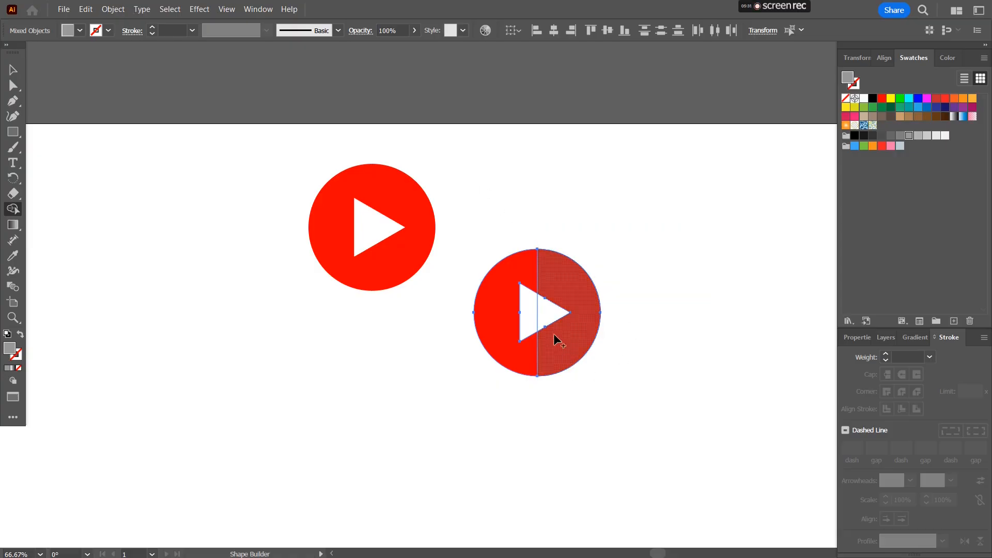
left_click(13, 69)
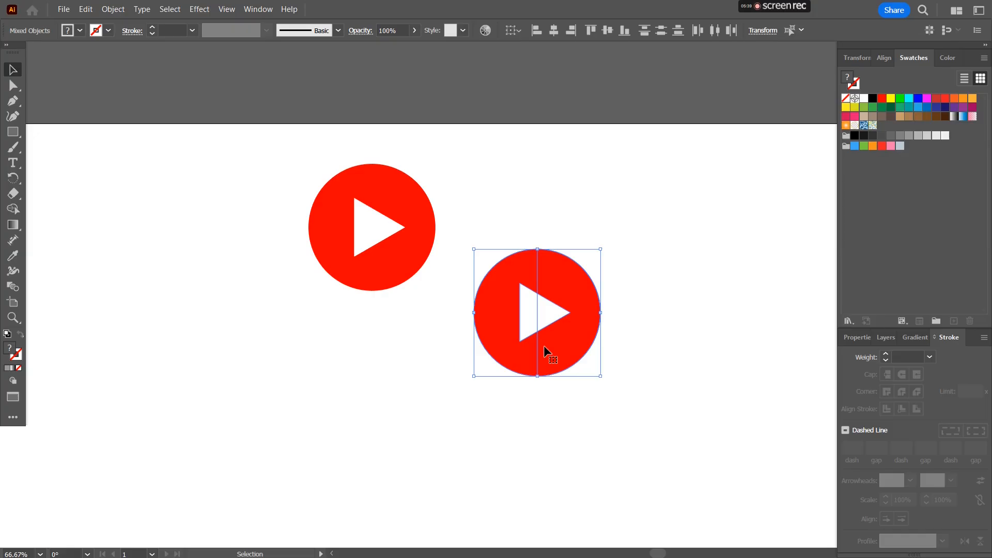
Move the duplicate icon off the gray half circle behind it and place the half circle just right of the icon
key("ctrl")
mouse_move(565, 299)
left_mouse_down()
mouse_move(652, 323)
mouse_move(565, 324)
mouse_move(552, 305)
left_mouse_up()
left_click(547, 442)
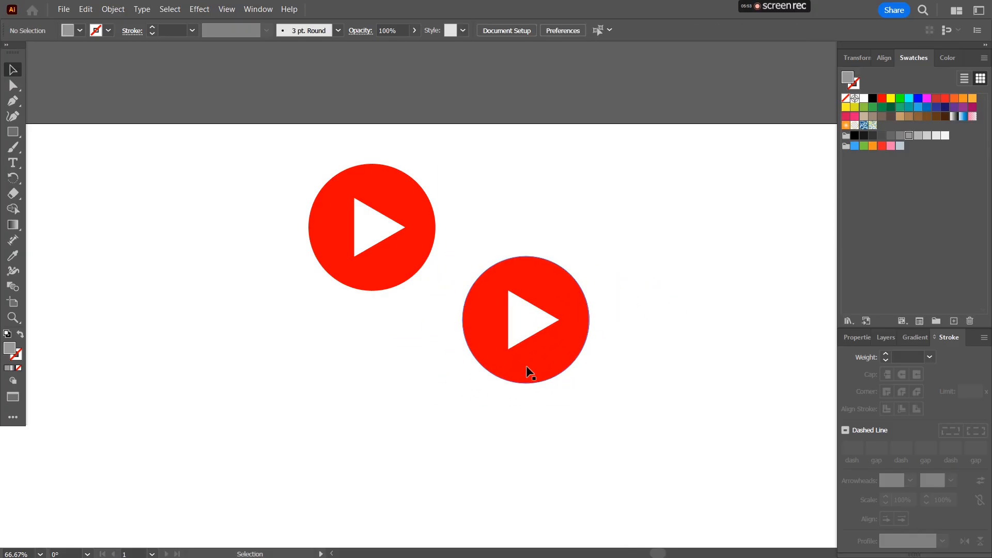
left_click(526, 365)
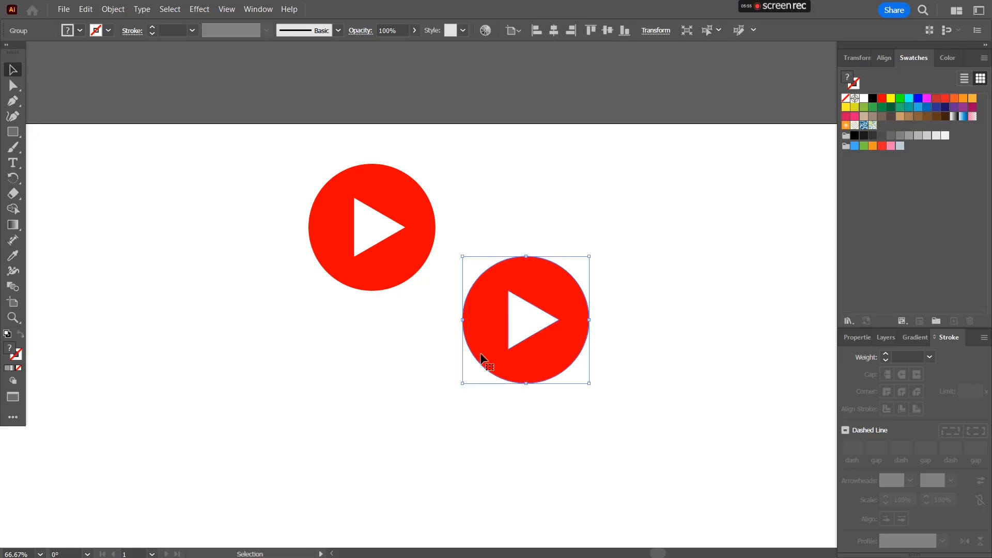
left_click_drag(481, 355, 389, 396)
left_click(556, 325)
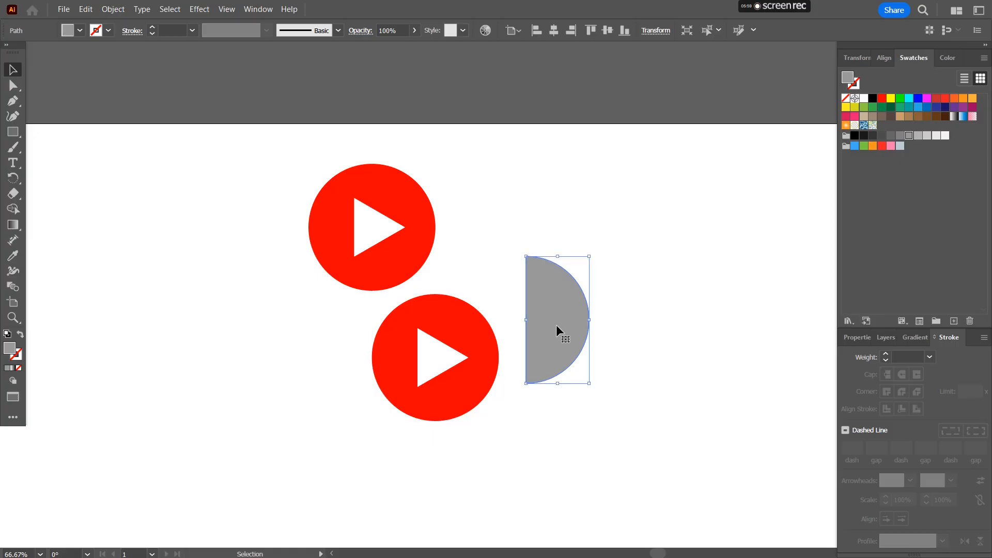
left_click_drag(556, 325, 549, 358)
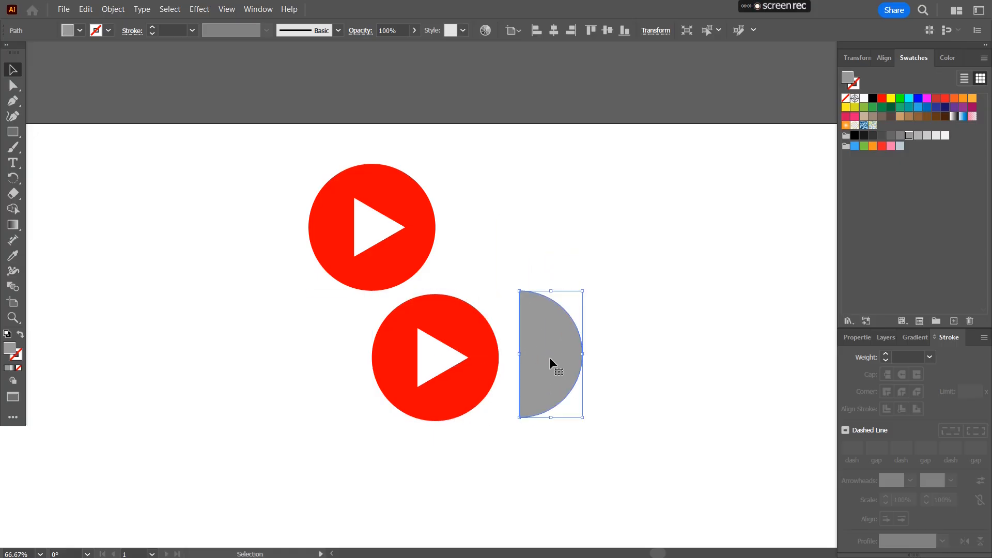
Place the half circle in front over the right half of the duplicate icon and fill it with black
right_click(550, 359)
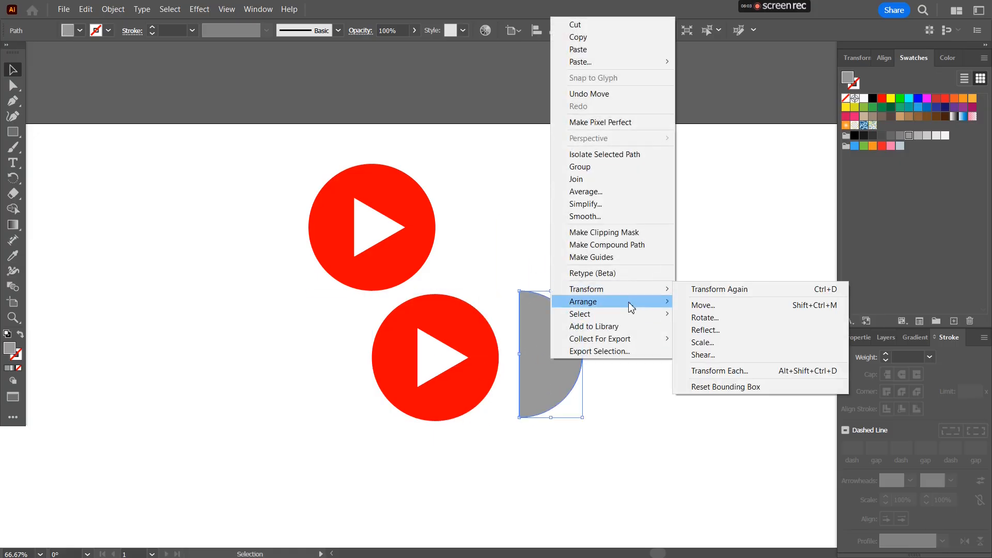
mouse_move(647, 307)
left_click(692, 304)
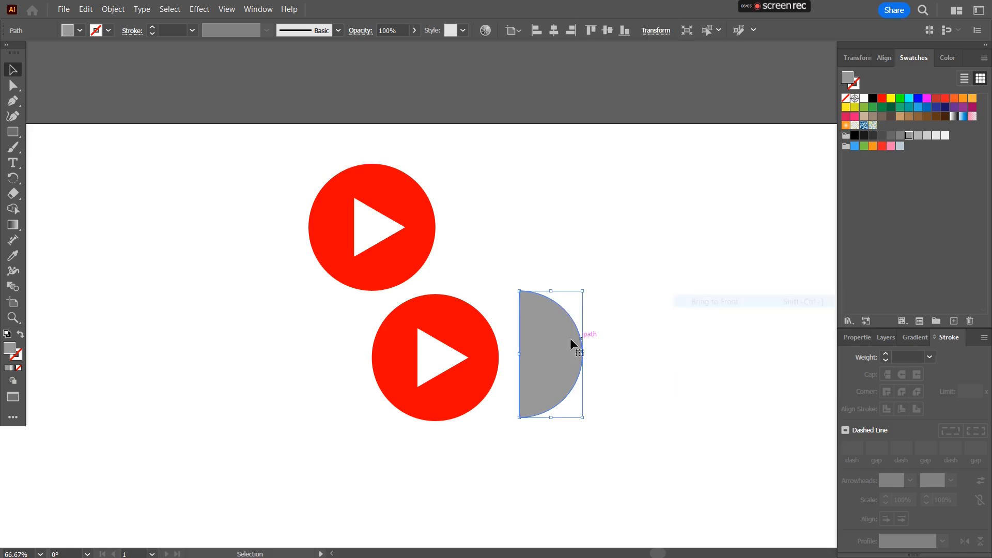
left_click_drag(468, 338, 489, 338)
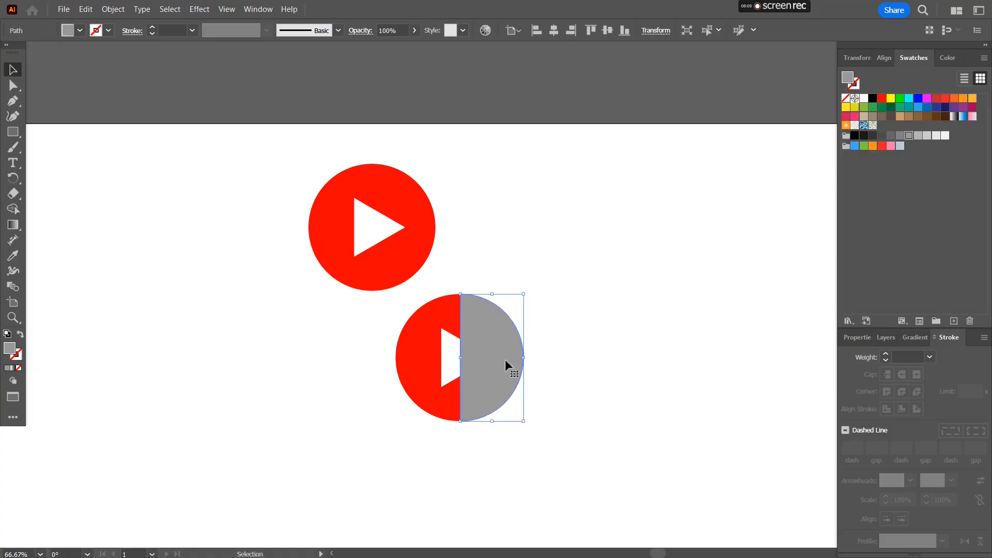
left_click(854, 136)
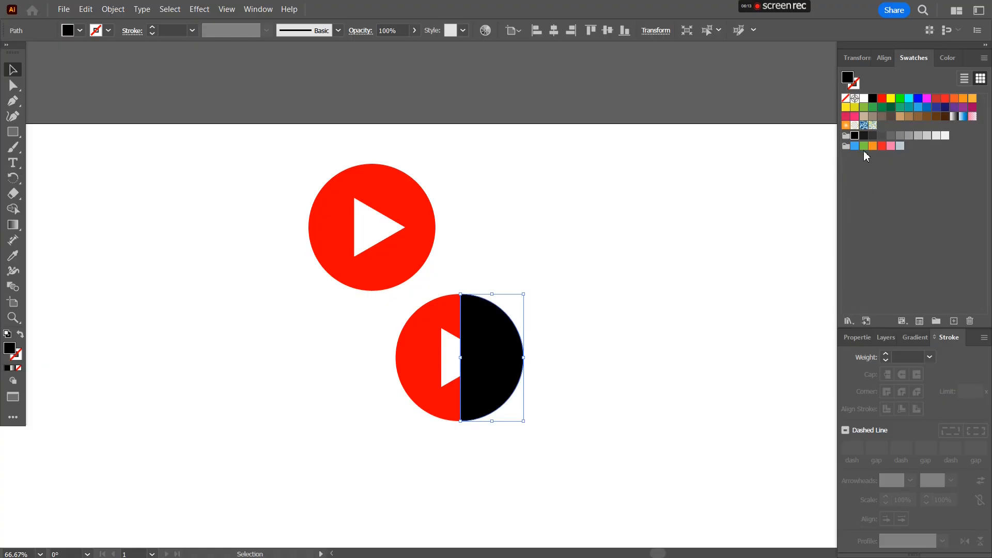
double_click(10, 350)
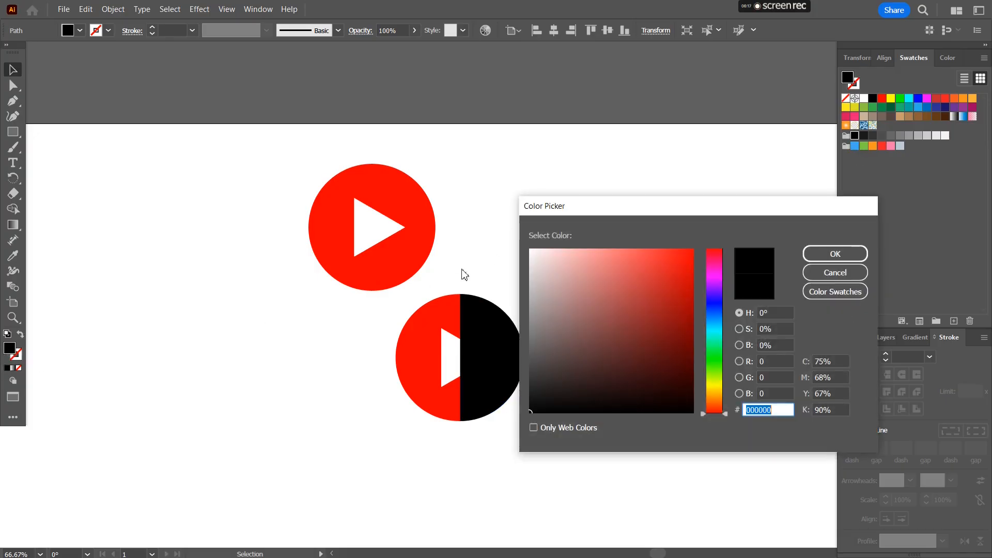
left_click_drag(616, 210, 657, 122)
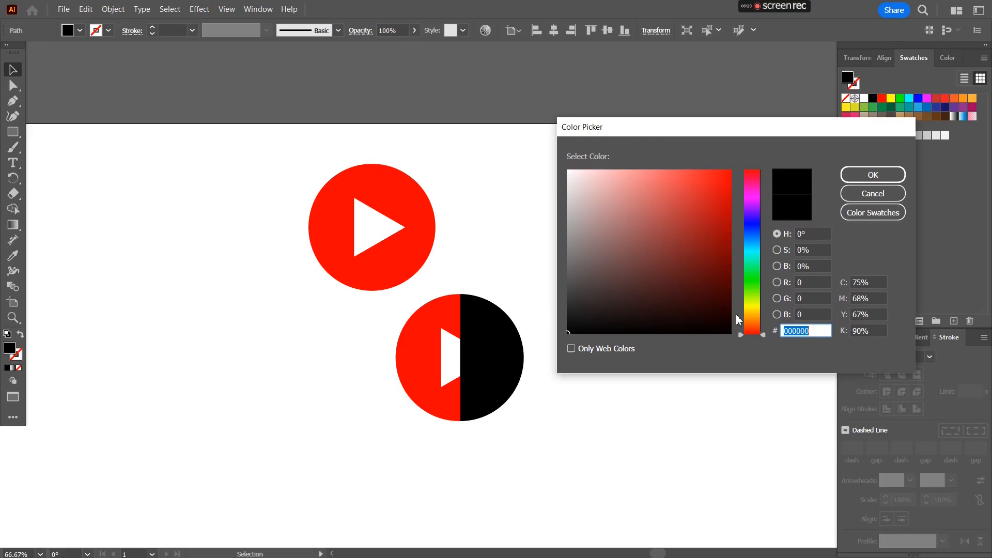
left_click(675, 416)
left_click(877, 197)
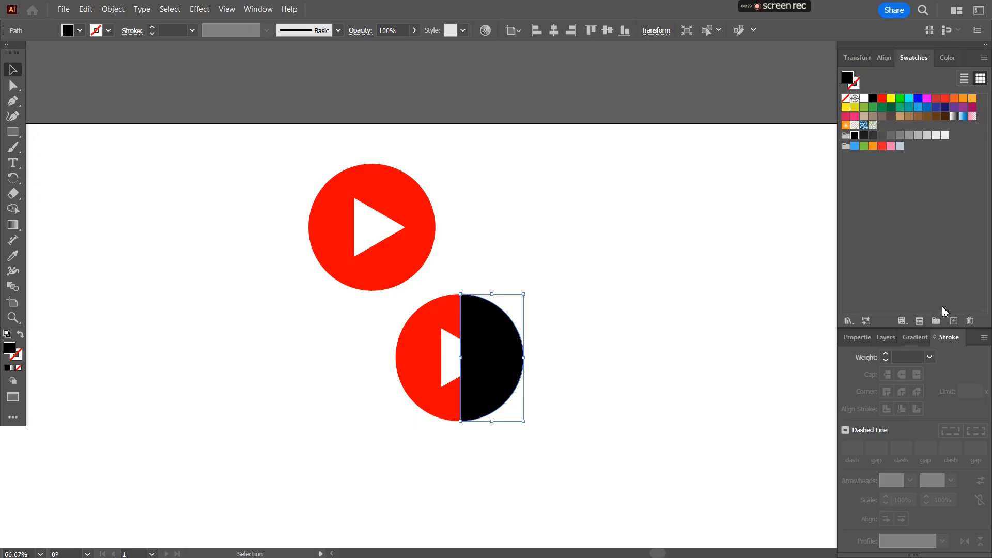
Set the black half circle's opacity to 20% to shade the icon's right half
left_click(856, 338)
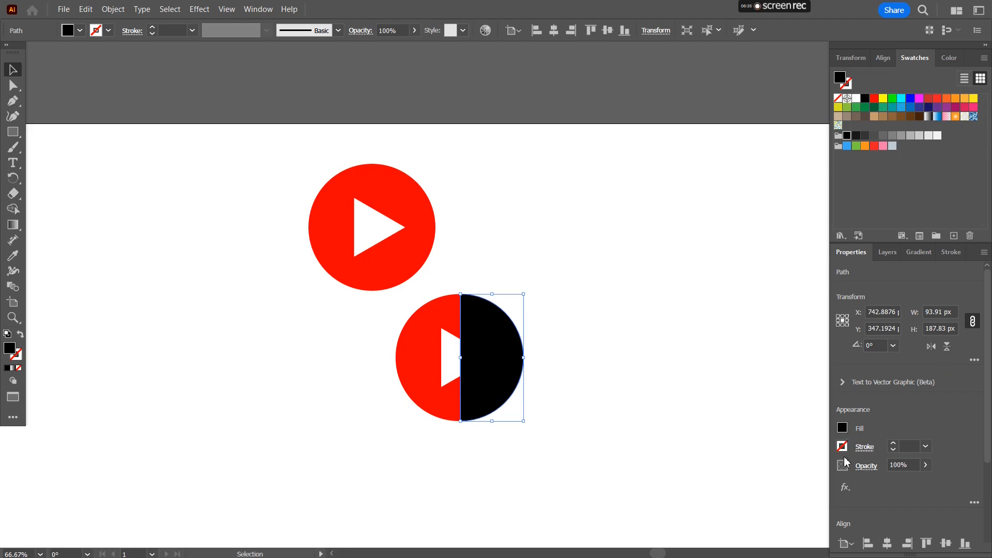
left_click(925, 464)
left_click_drag(923, 482, 886, 487)
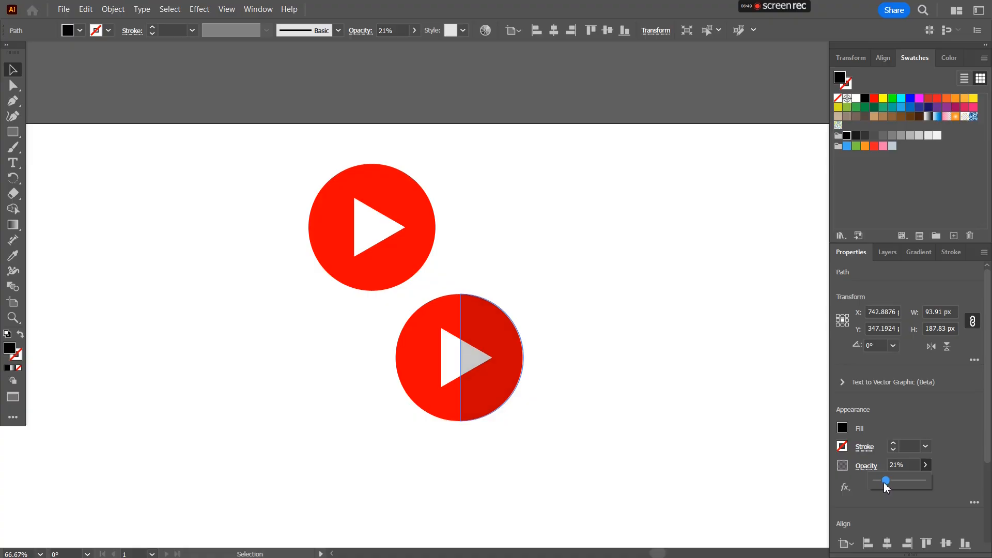
left_click(905, 462)
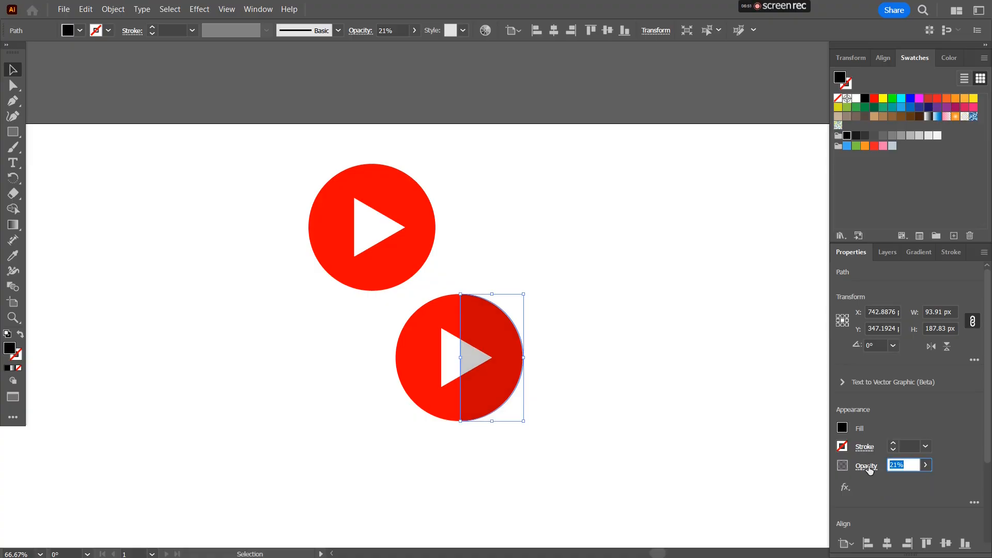
type("20")
left_click(634, 292)
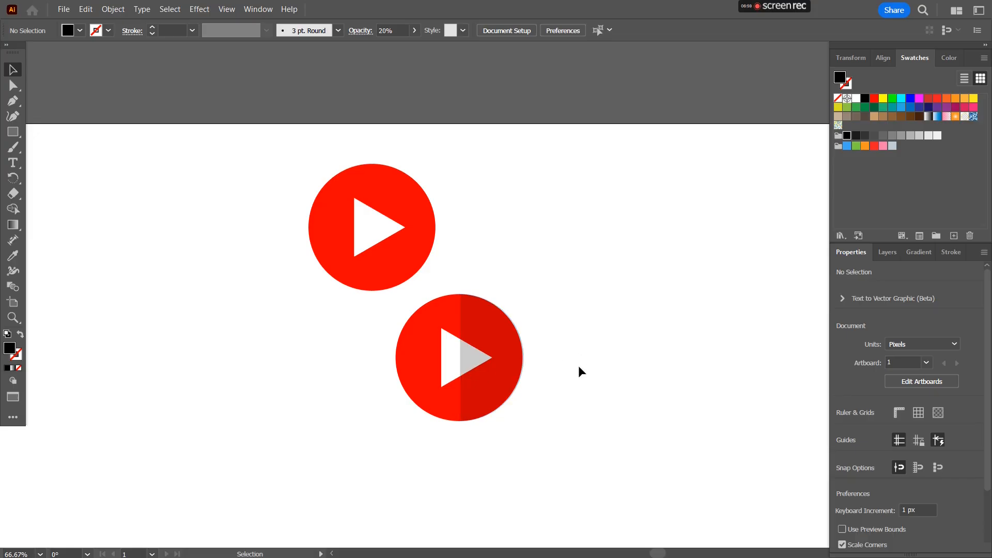
Ungroup the half-shaded play icon so its circle and triangle are separate objects
left_click(451, 366)
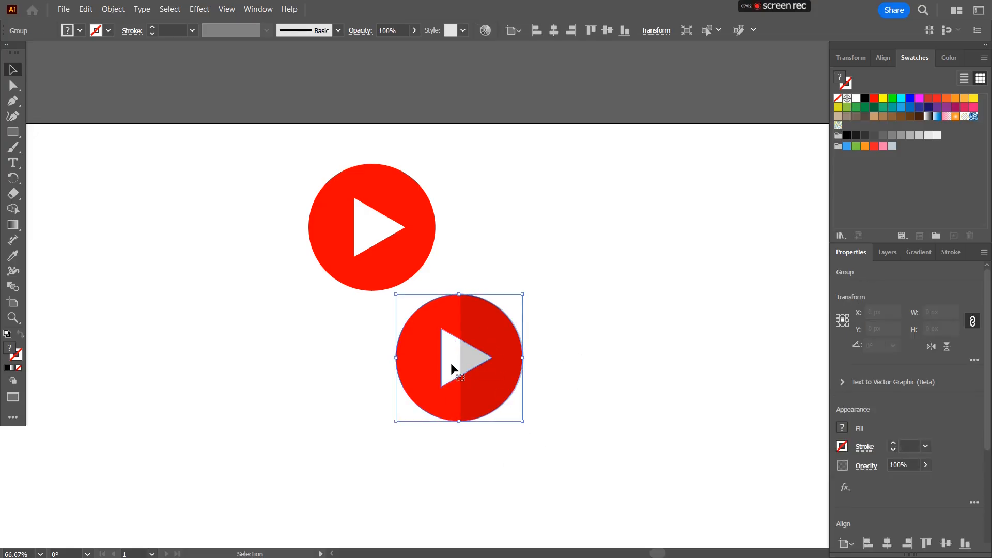
right_click(414, 336)
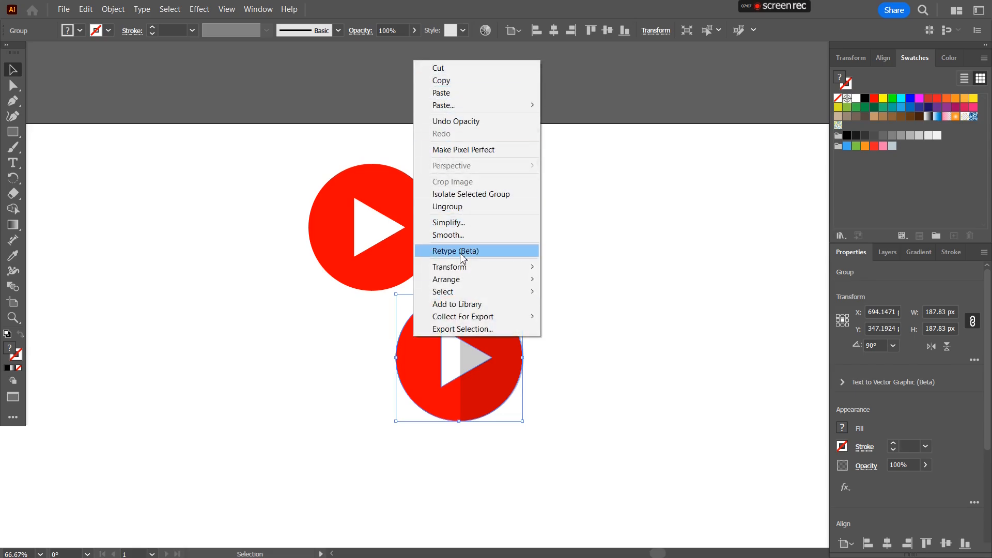
left_click(463, 207)
left_click(624, 284)
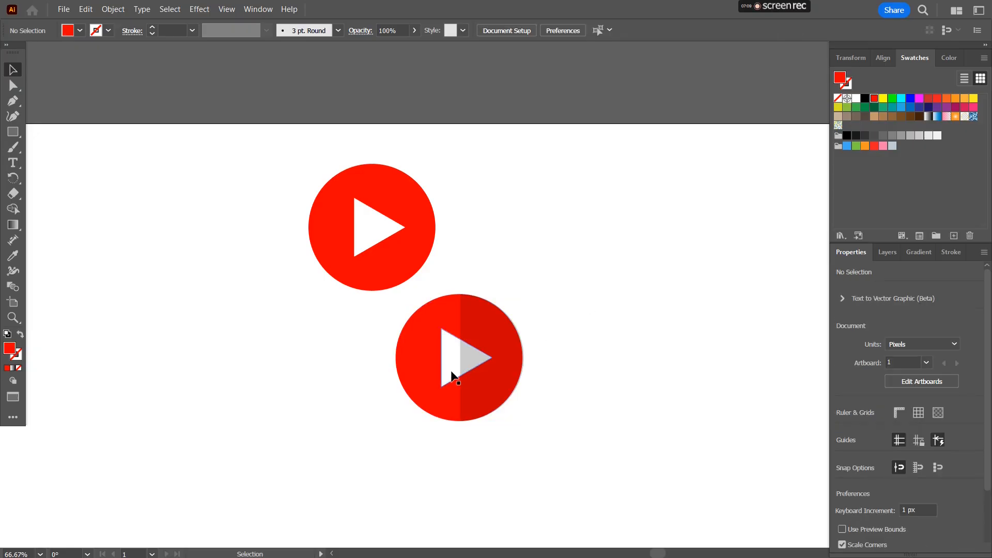
Bring the shaded icon's white triangle to the front, above the semi-transparent half circle
left_click(451, 376)
right_click(451, 376)
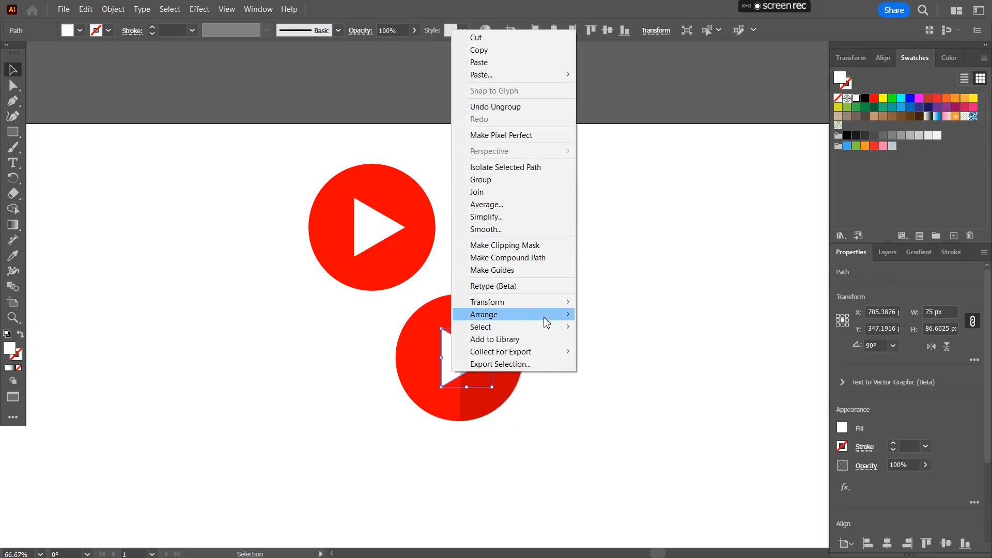
mouse_move(549, 318)
left_click(618, 316)
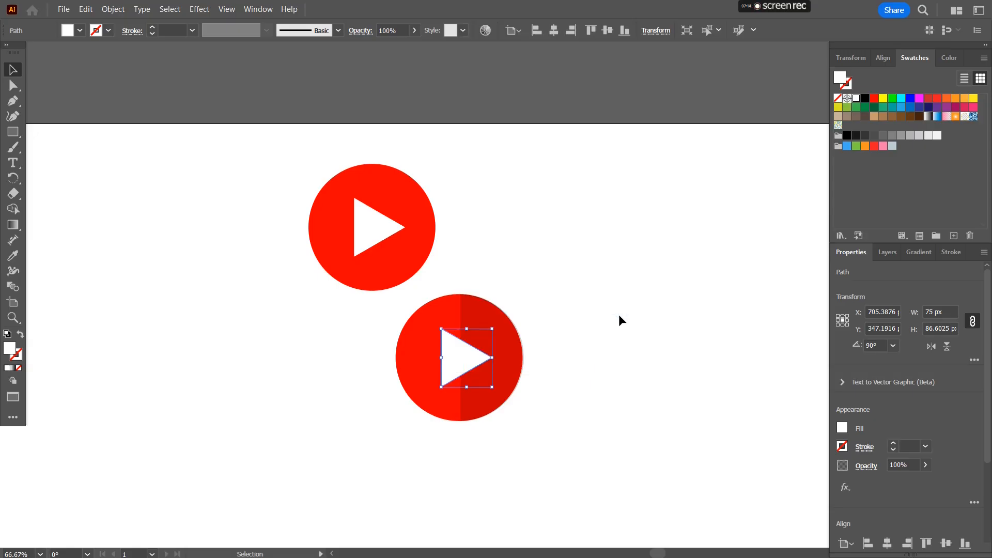
left_click(599, 279)
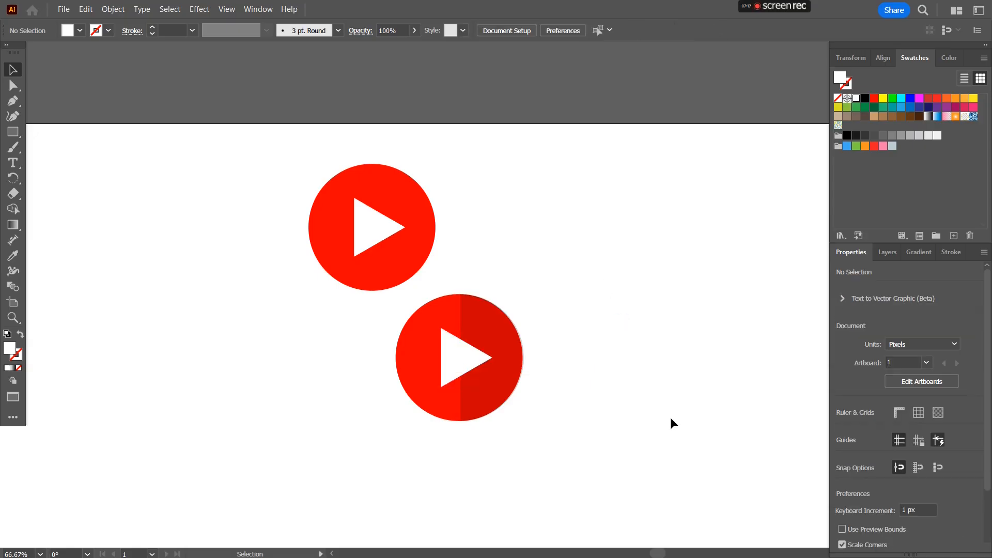
Move the whole shaded icon up beside the plain icon and place a copy of the plain icon below them
left_click_drag(556, 256, 437, 451)
left_click_drag(465, 328, 506, 189)
left_click(564, 379)
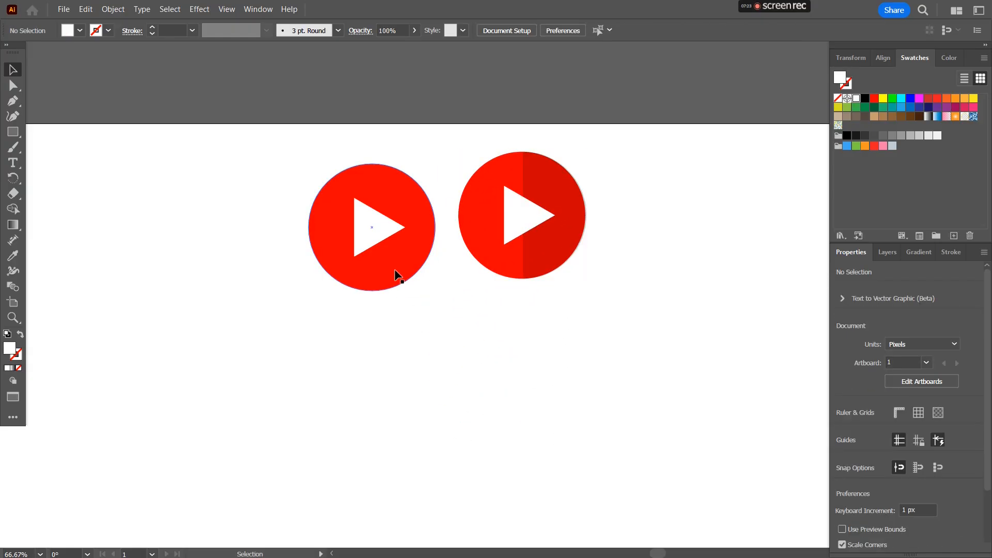
left_click_drag(394, 274, 491, 426)
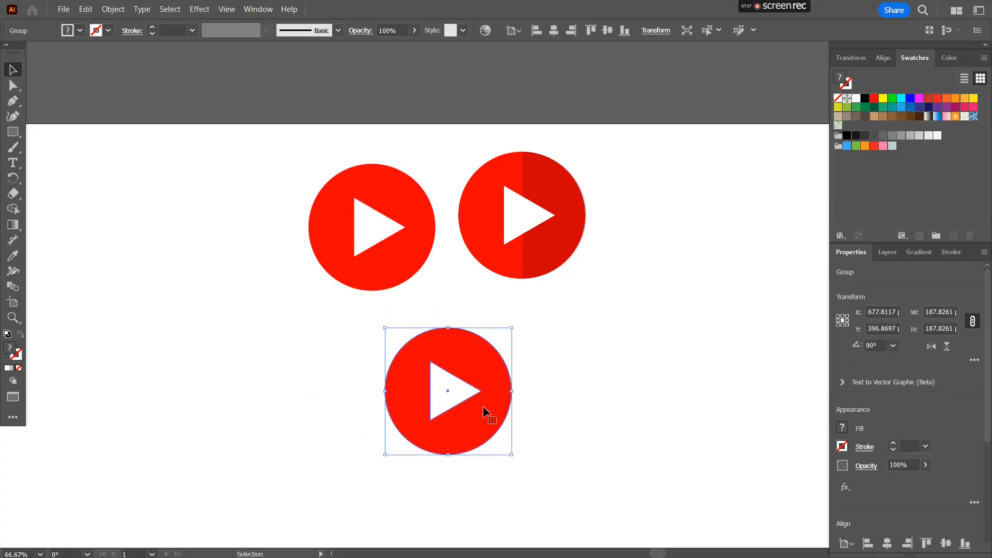
Draw a closed six-point straight-edged shape with the Pen tool in the empty area left of the icons
left_click(22, 106)
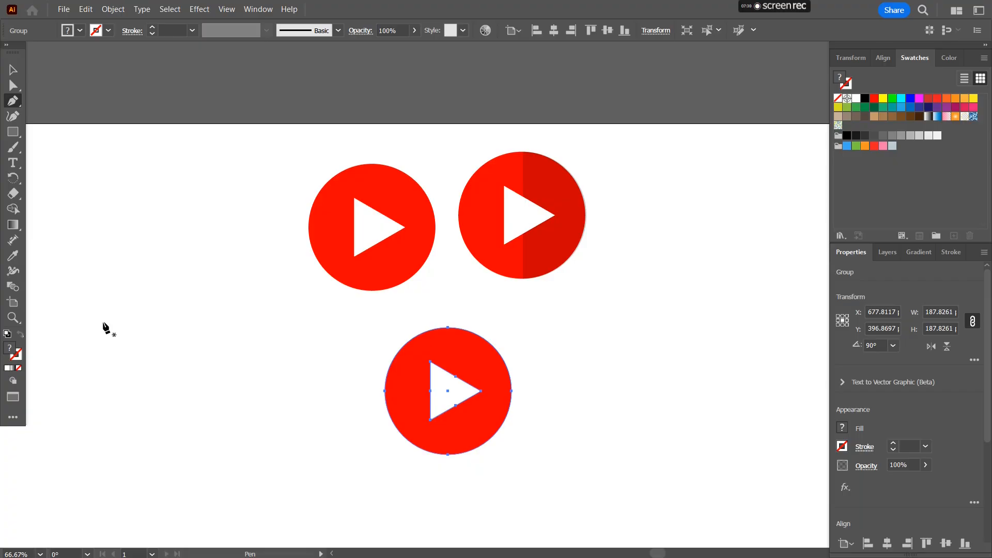
left_click(21, 106)
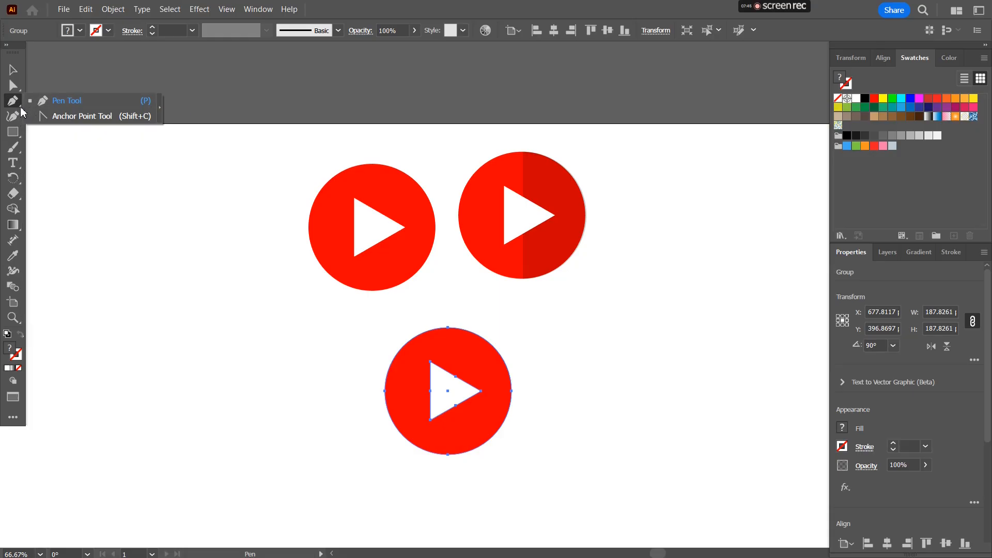
left_click(76, 102)
left_click(101, 285)
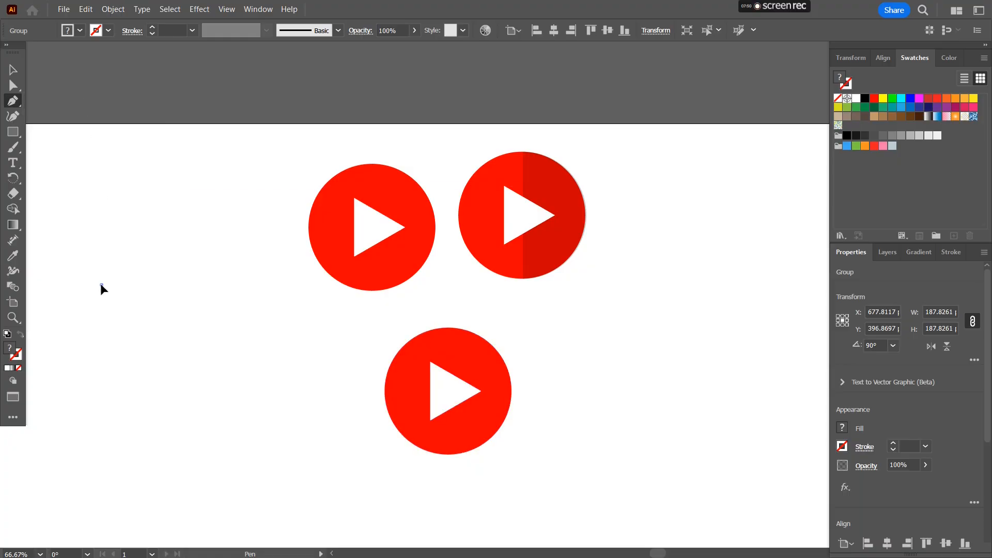
left_click(75, 370)
left_click(146, 397)
left_click(223, 388)
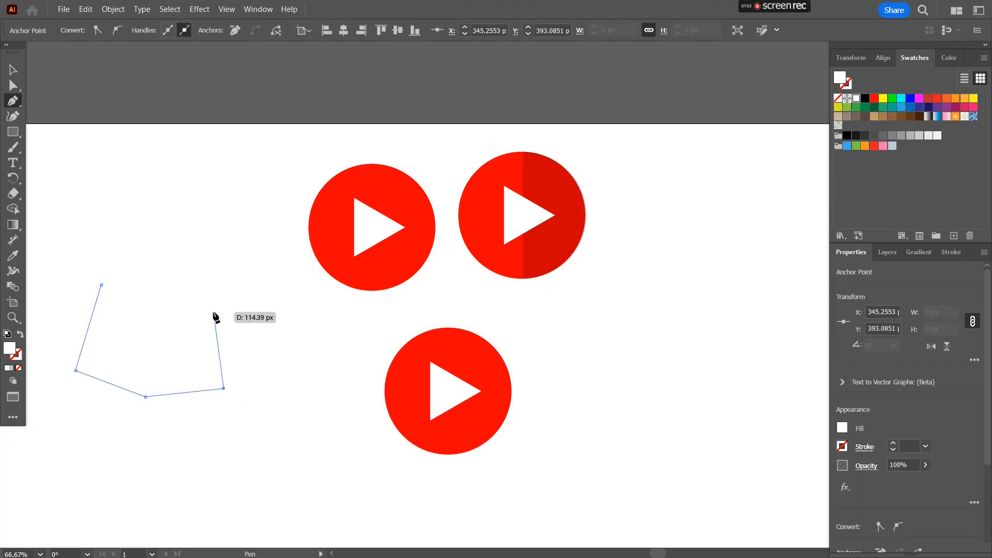
left_click(213, 312)
left_click(164, 306)
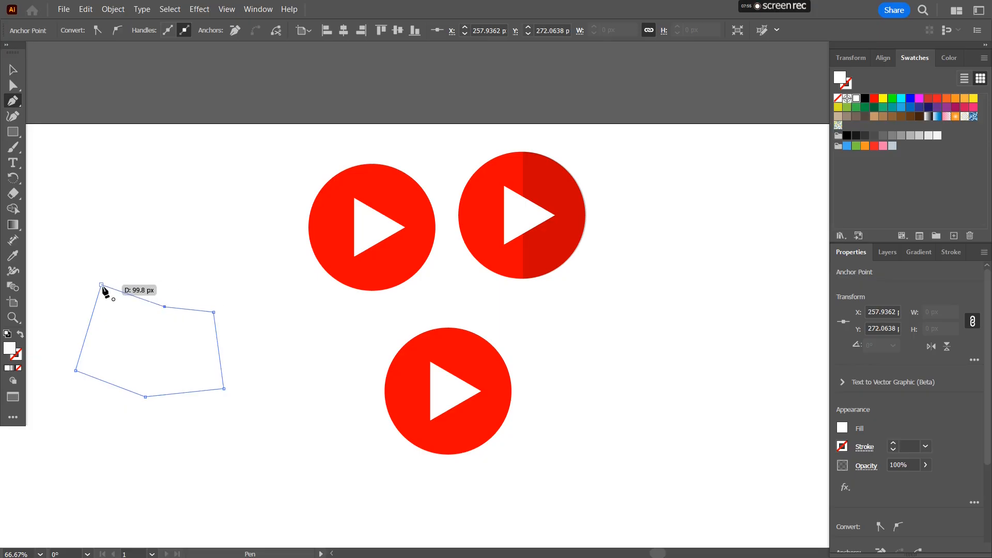
left_click(101, 284)
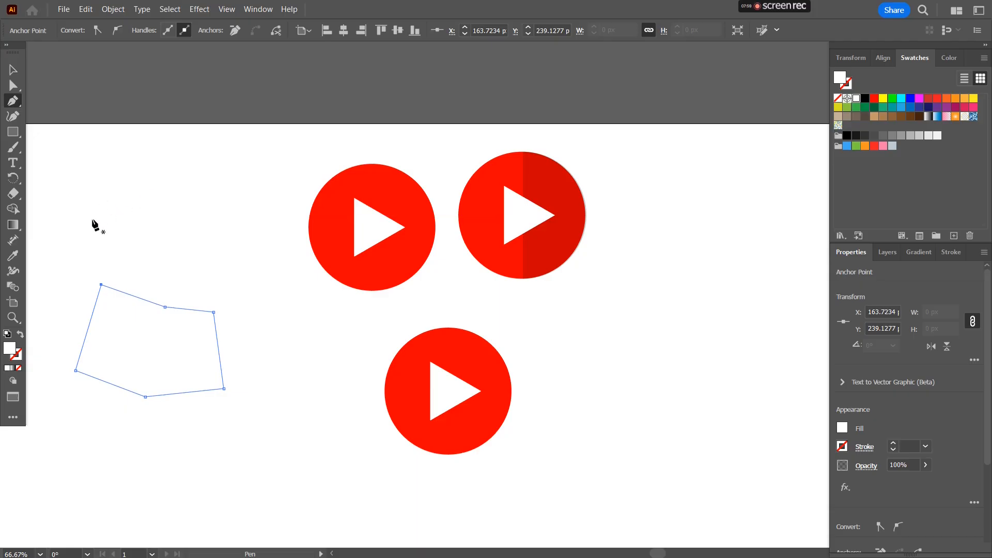
Draw an open four-point path with the Pen tool above the closed polygon and end it without closing
left_click(106, 191)
left_click(86, 245)
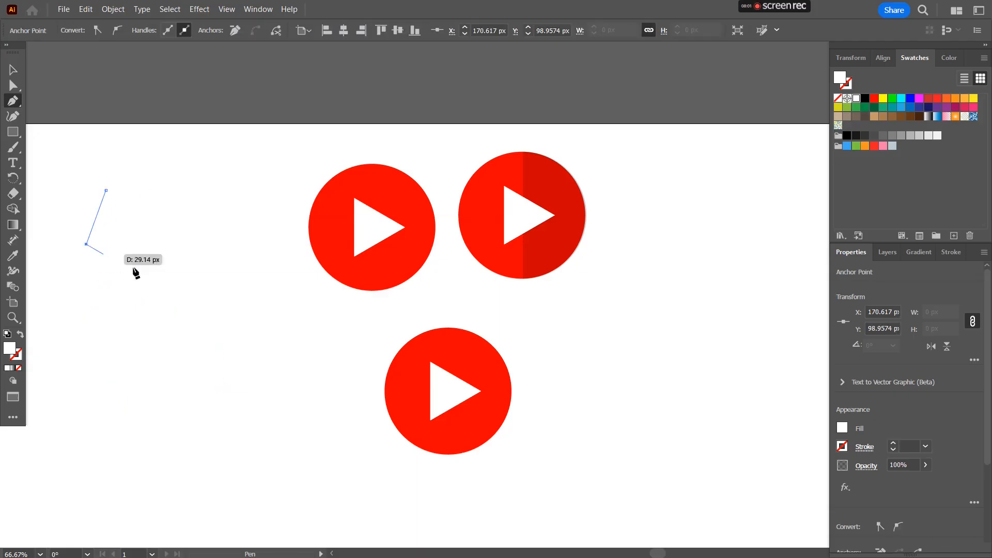
left_click(149, 271)
left_click(205, 235)
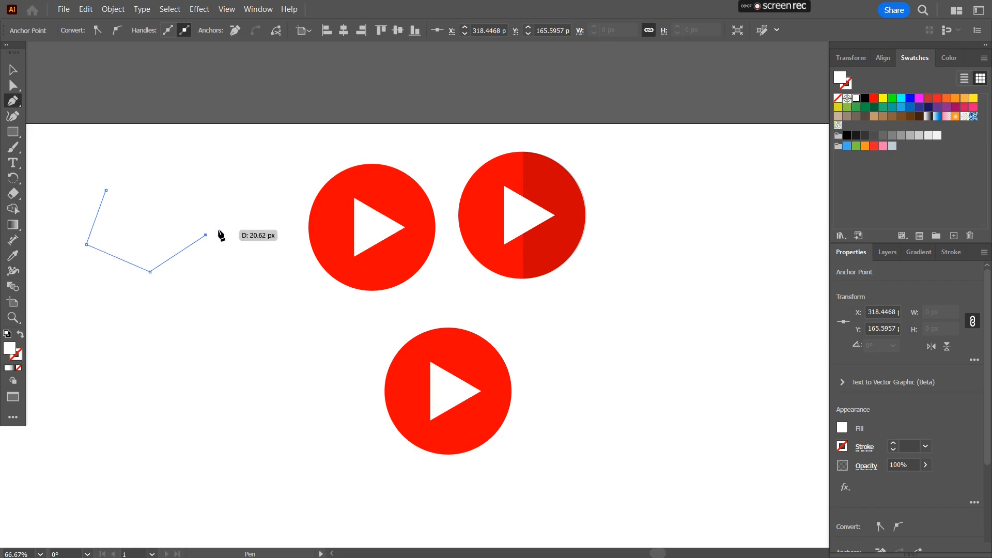
key("Escape")
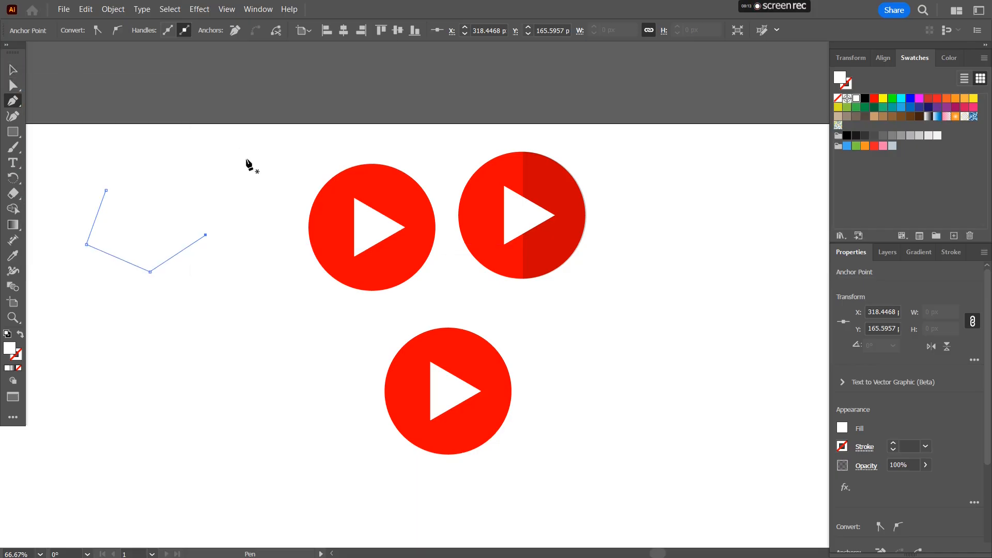
Select both Pen paths and fill them with a brown swatch
key("v")
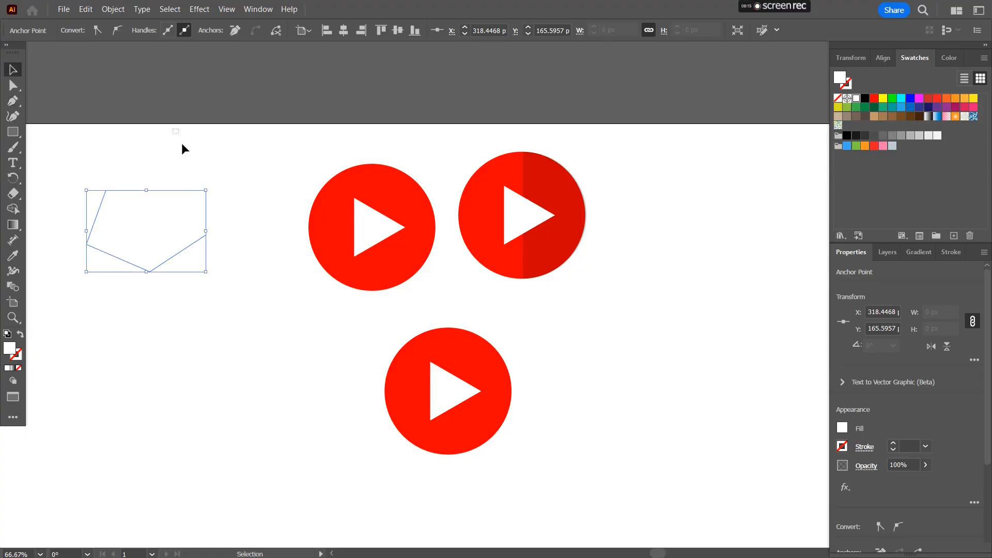
left_click_drag(181, 144, 135, 479)
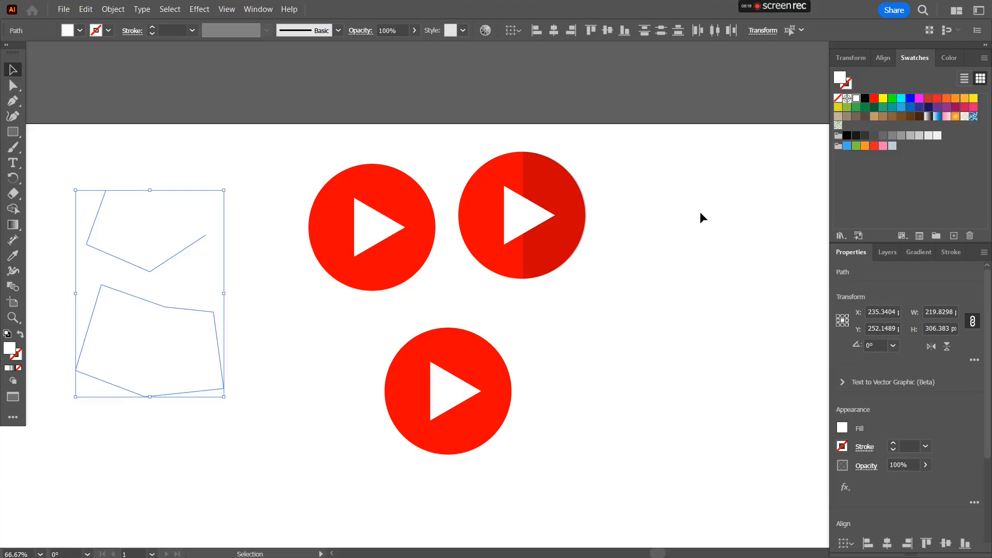
left_click(892, 116)
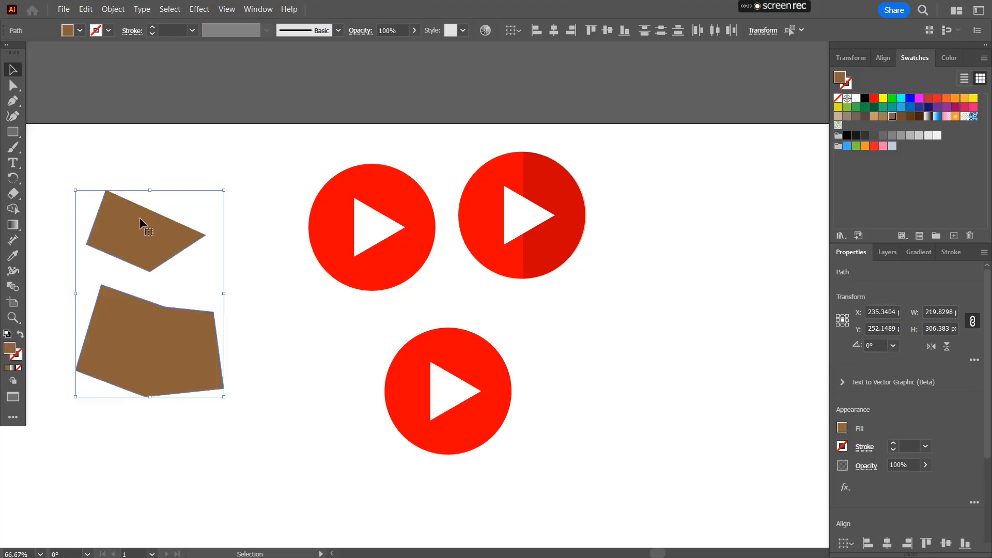
left_click(271, 383)
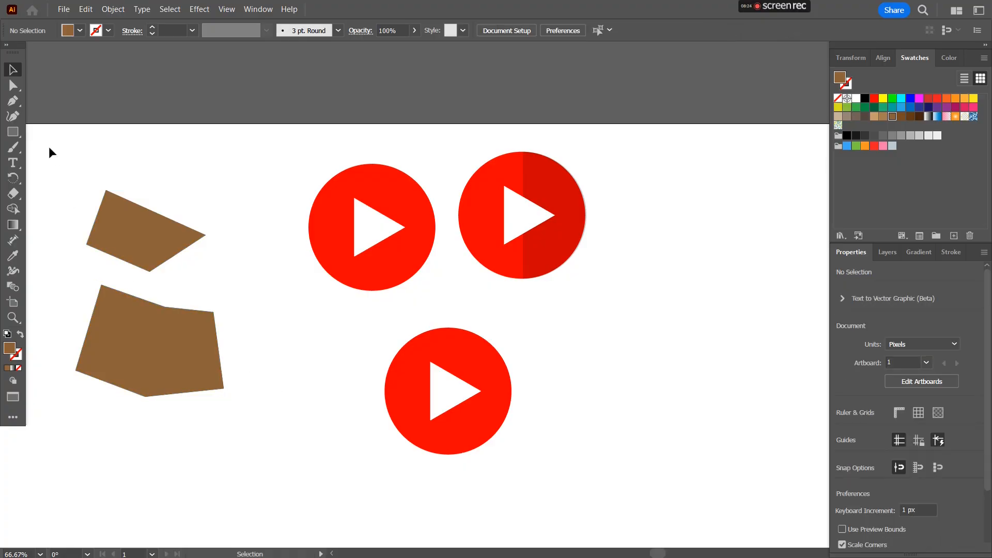
Draw a closed shape with curved sides using the Pen tool, between the brown polygon and the lower icon
left_click(14, 115)
left_click(13, 104)
left_click(253, 355)
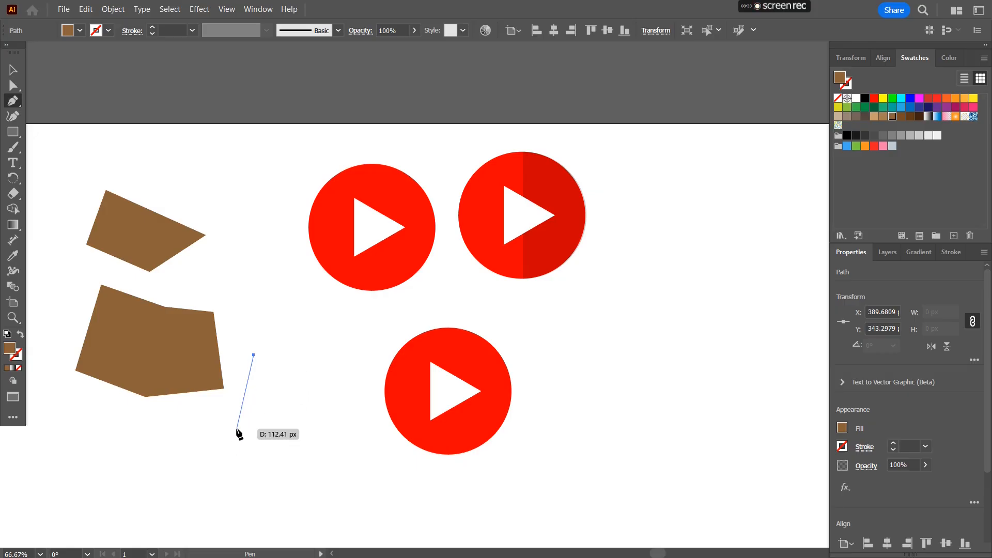
left_click_drag(236, 428, 306, 408)
left_click_drag(253, 355, 253, 361)
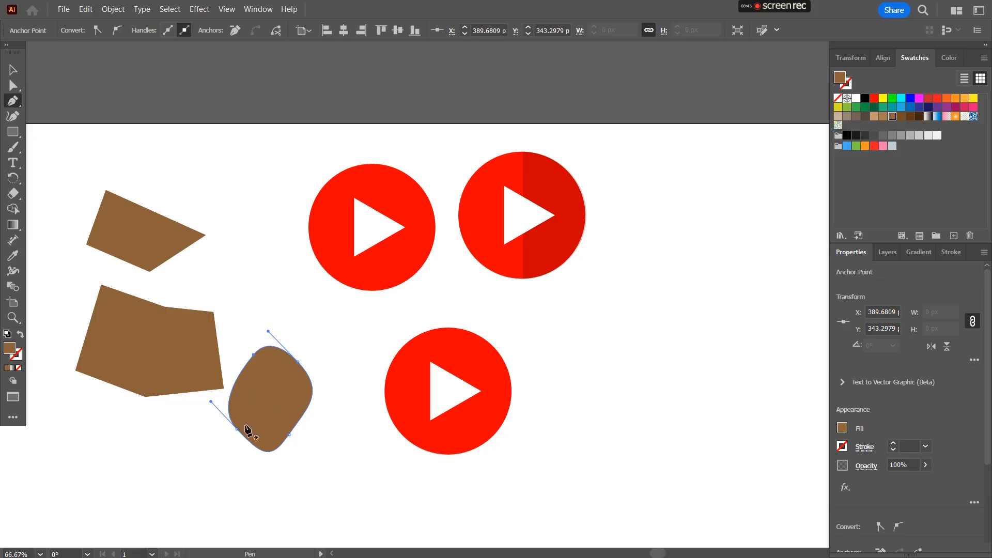
Delete the three brown Pen tool shapes
left_click(15, 71)
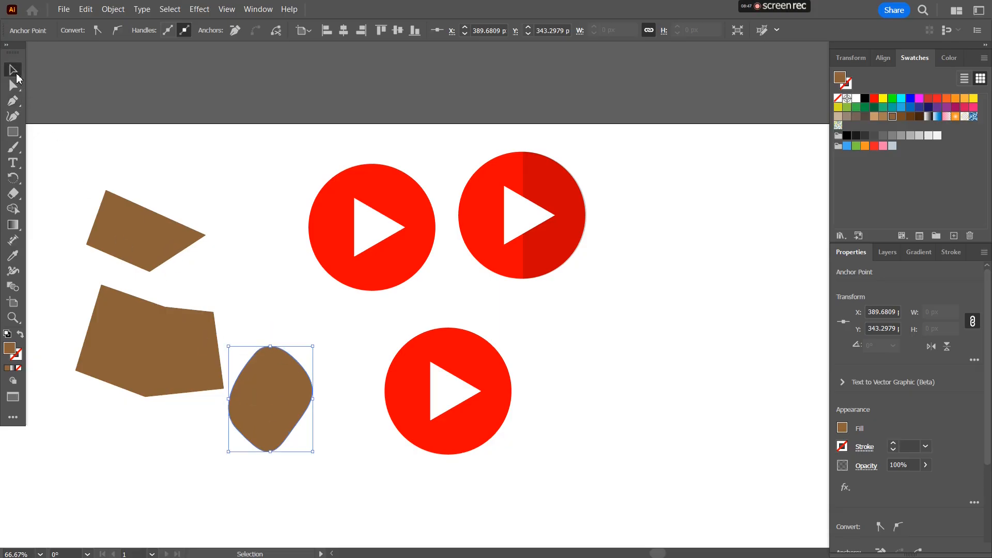
left_click_drag(142, 152, 265, 464)
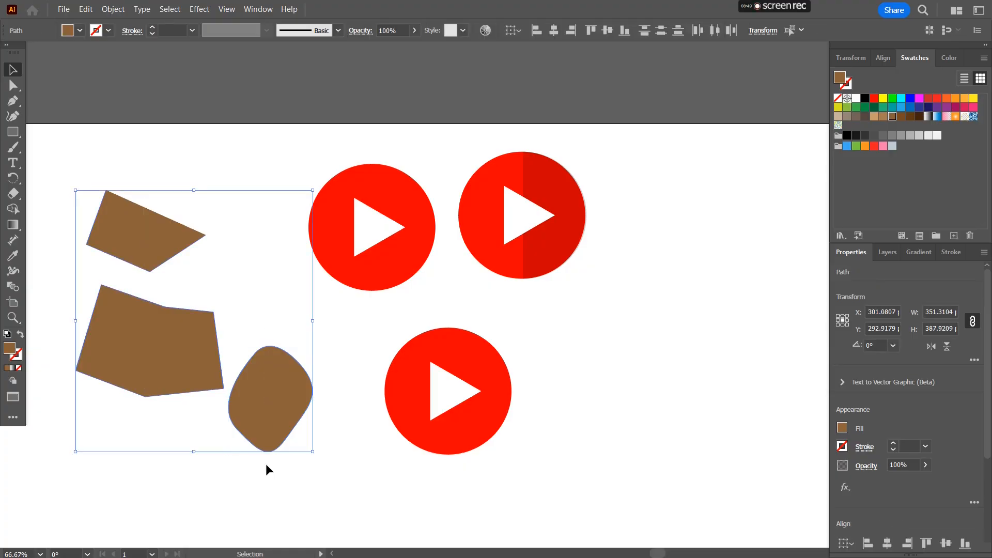
key("Delete")
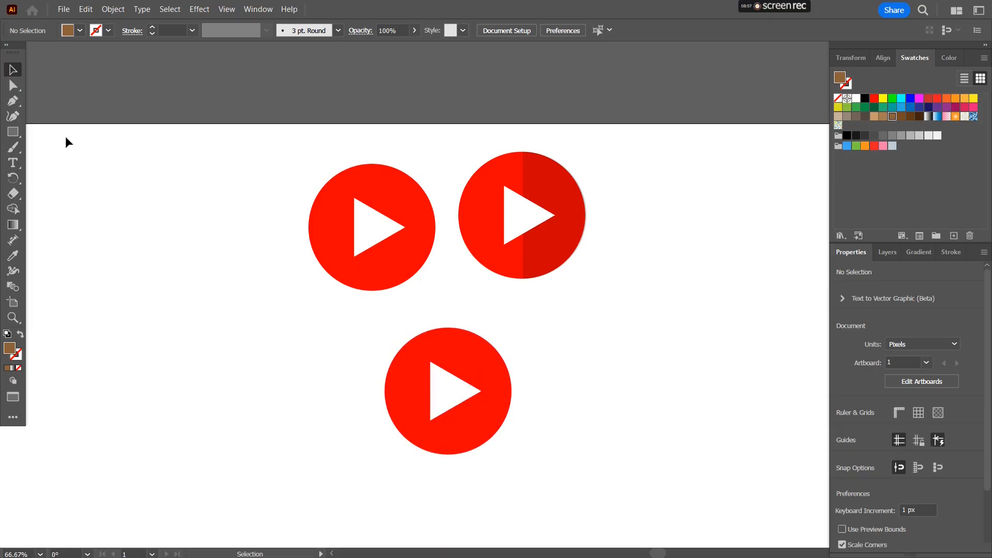
Draw a five-point Pen path from the lower icon triangle's bottom corner, out past the circle's edge, and back to the triangle's right tip
left_click(13, 100)
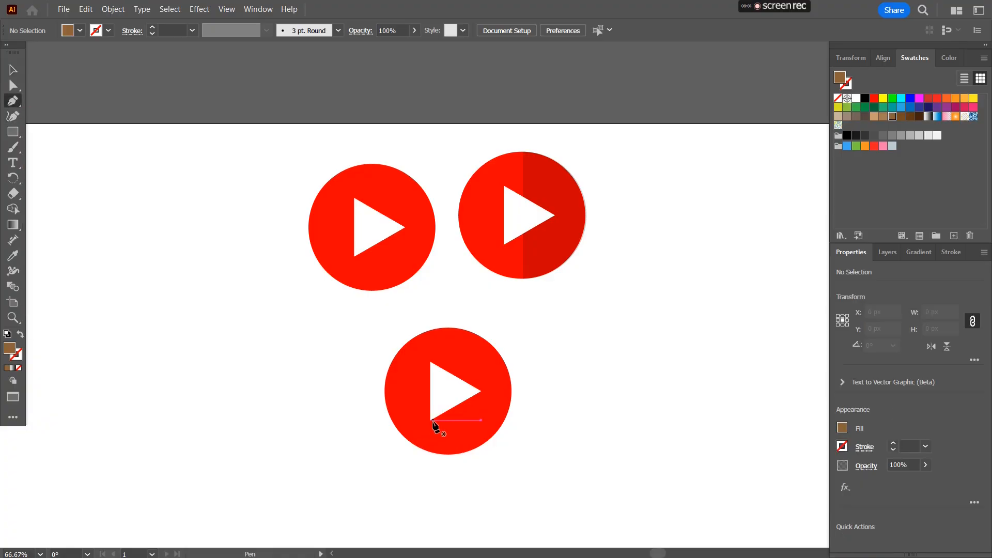
scroll(433, 429, "up", 1)
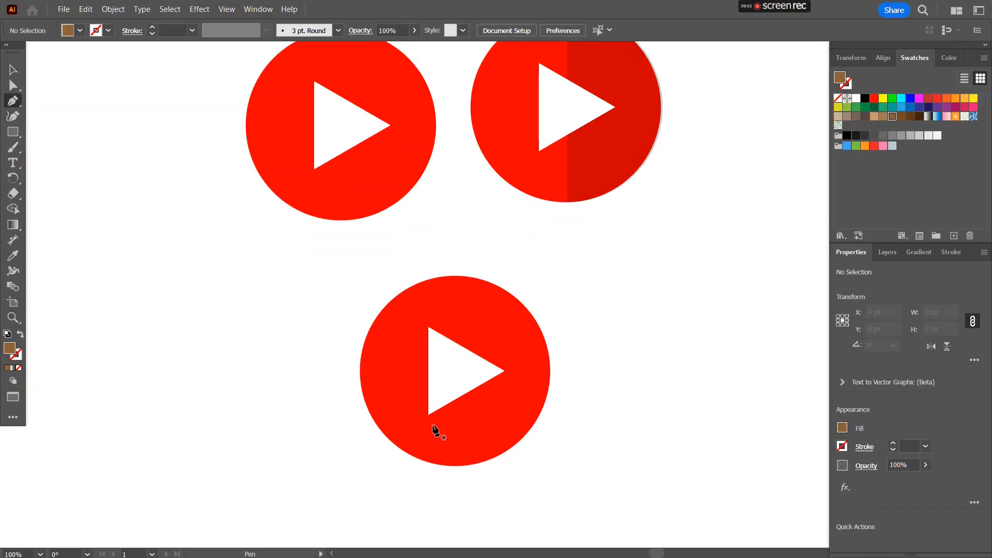
scroll(434, 429, "up", 2)
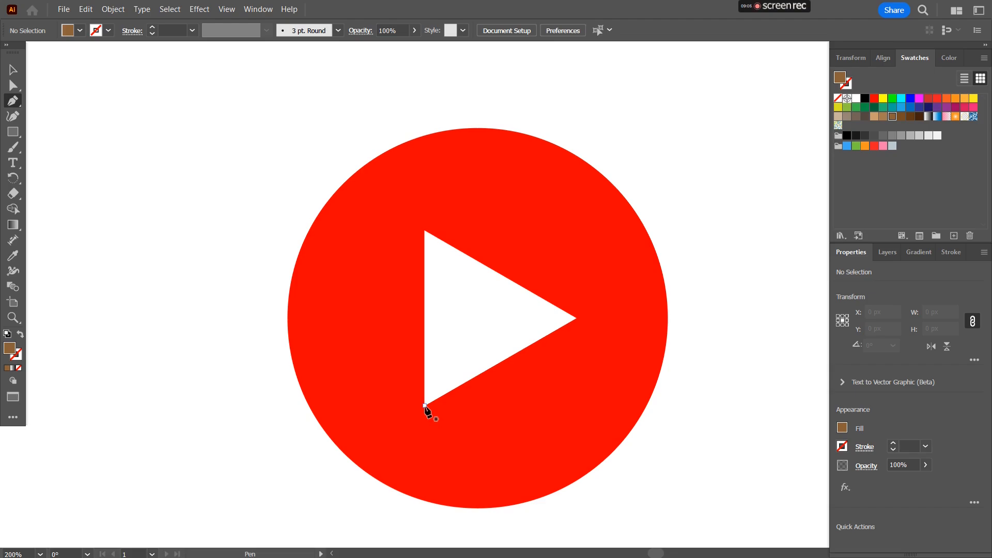
left_click(425, 406)
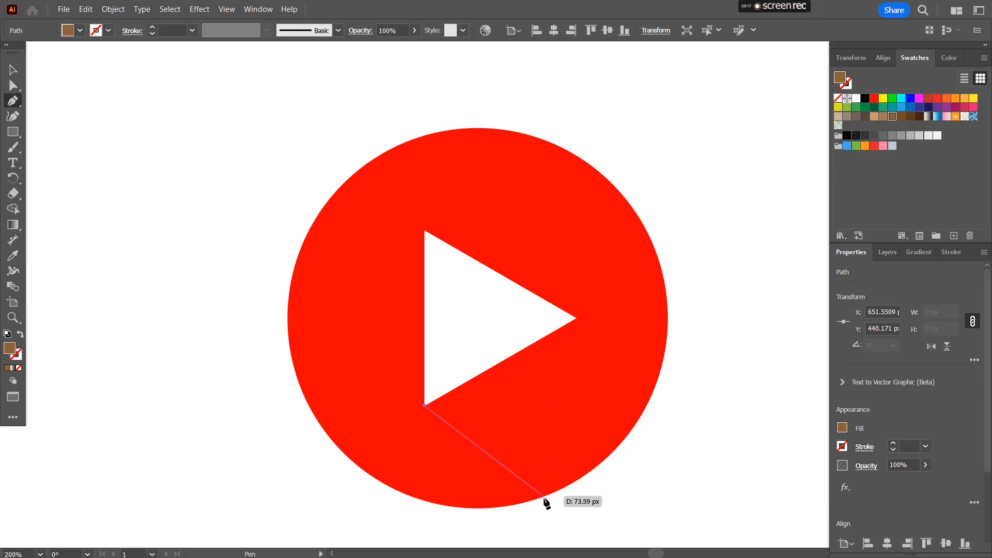
left_click(549, 530)
left_click(725, 445)
left_click(740, 362)
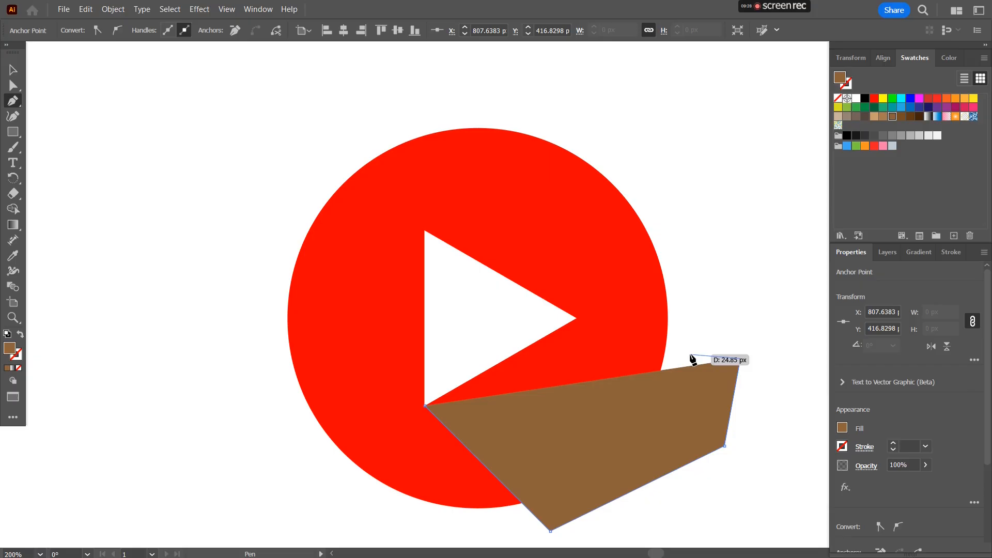
left_click(576, 319)
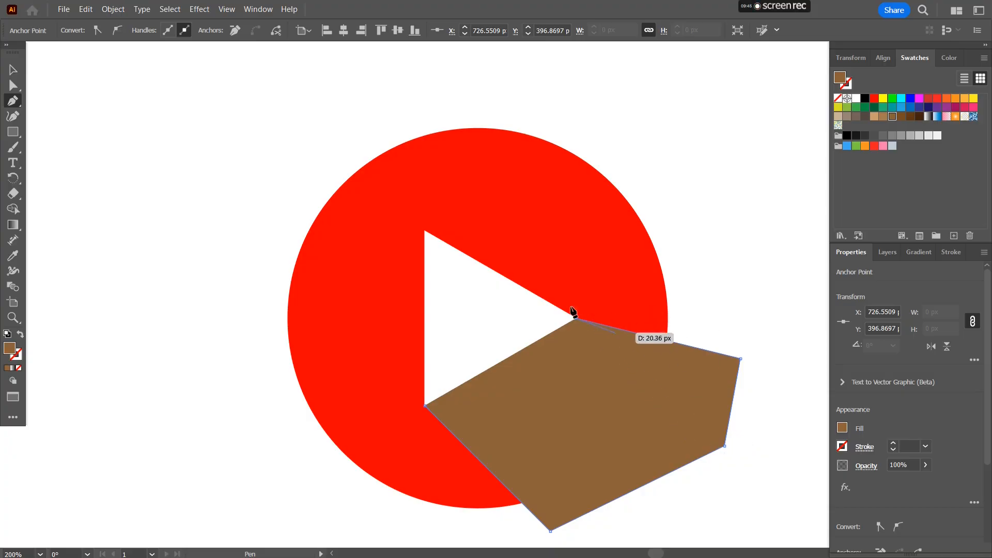
left_click(16, 72)
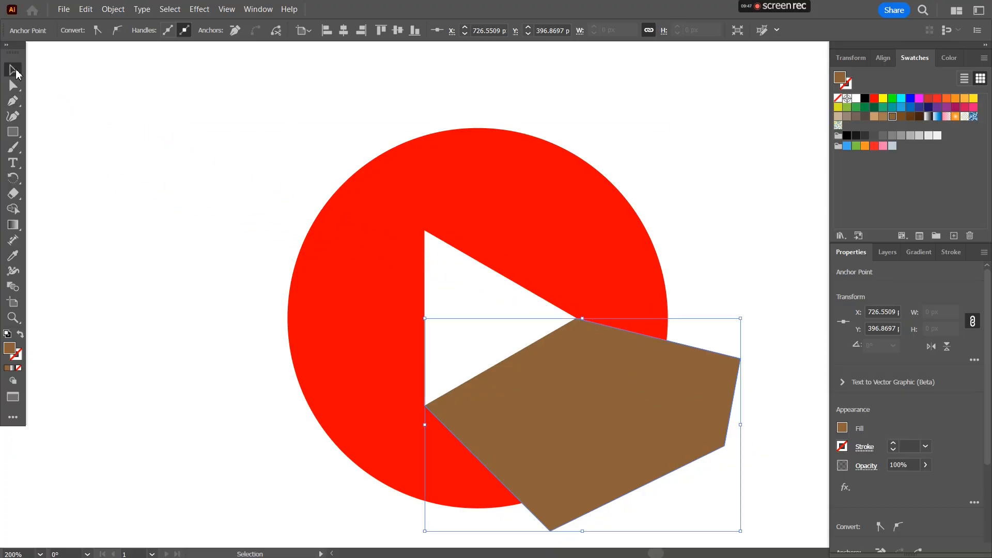
left_click_drag(135, 336, 100, 248)
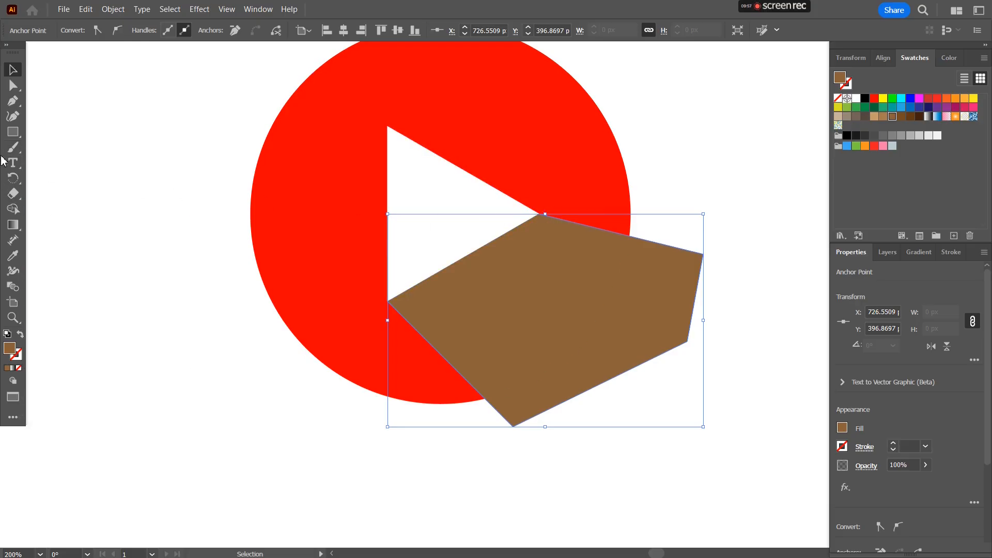
Delete the five-point brown Pen shape
left_click(13, 101)
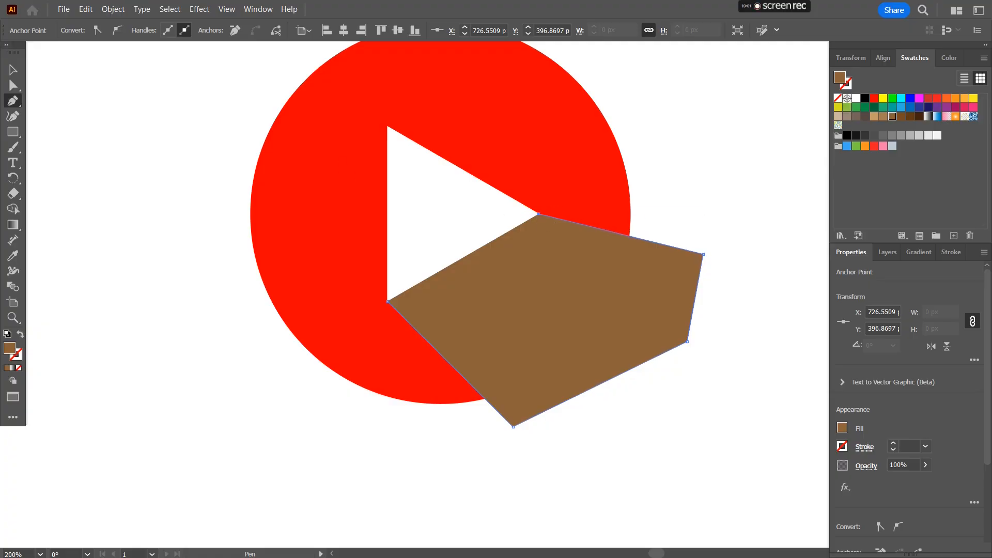
key("v")
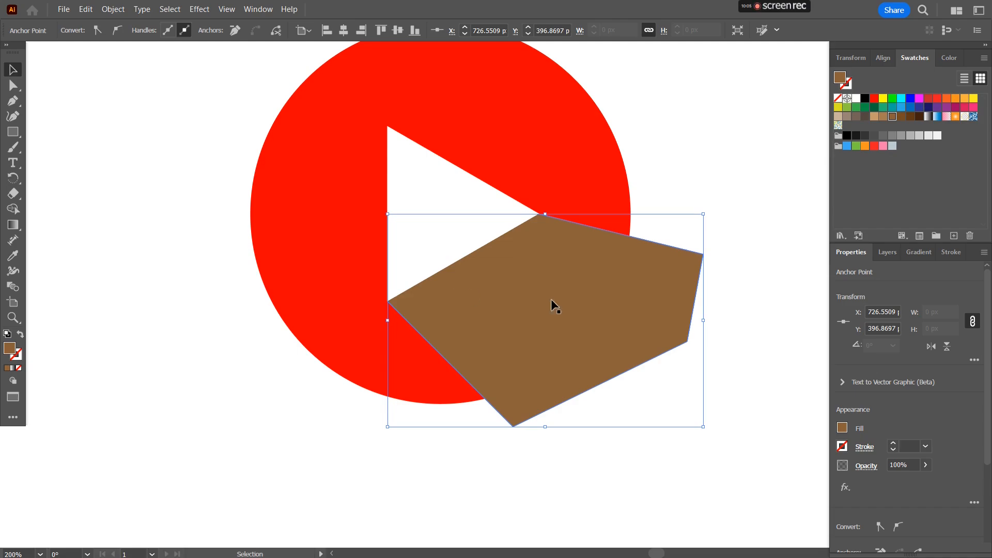
left_click_drag(633, 345, 635, 408)
key("Delete")
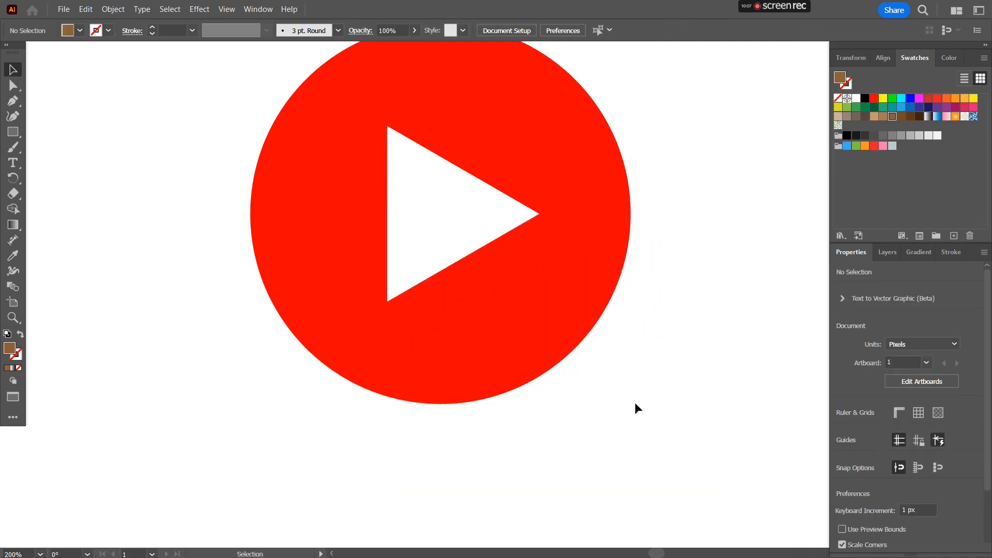
Draw a closed four-sided Pen shape along the triangle's lower slanted edge, extending diagonally at 45° down past the circle's lower-right edge
left_click(13, 101)
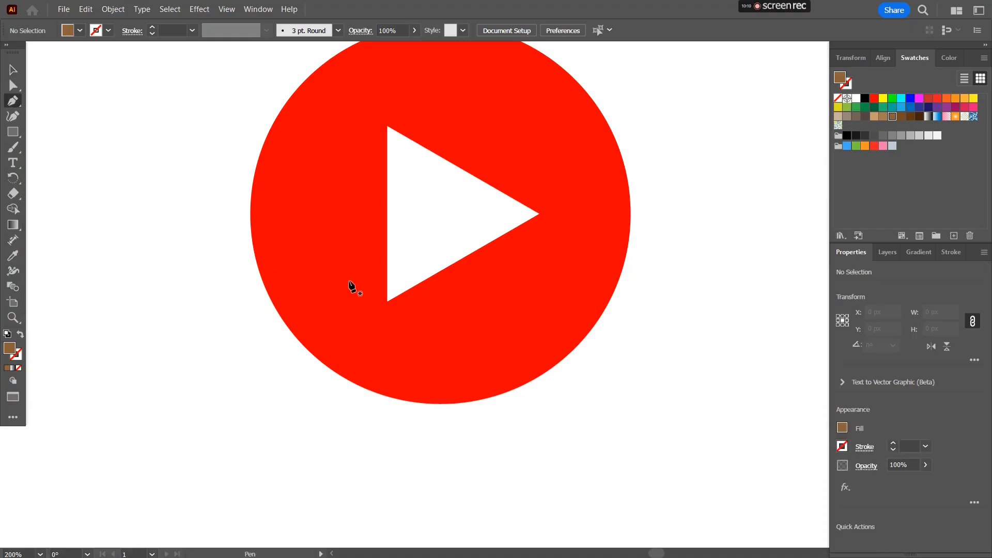
left_click(388, 301)
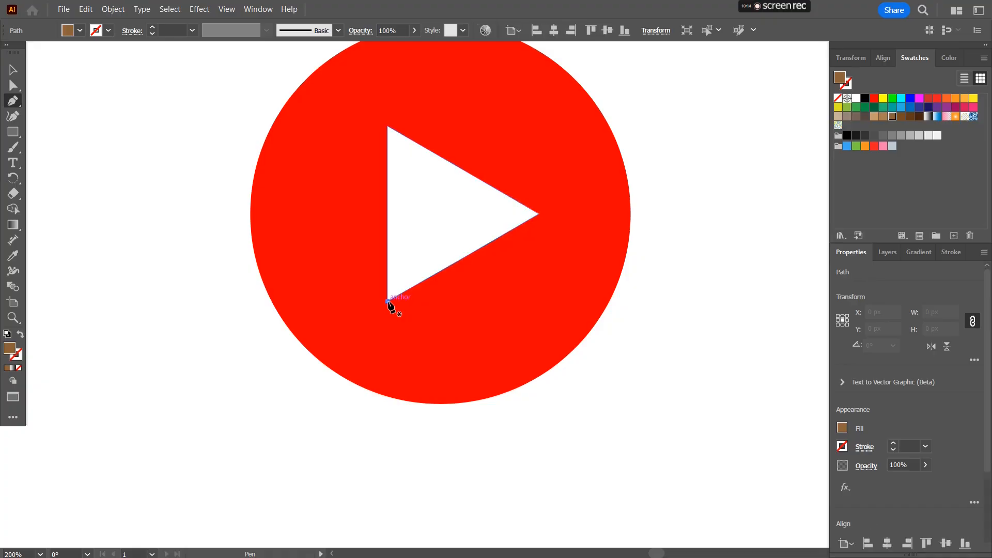
left_click(538, 214)
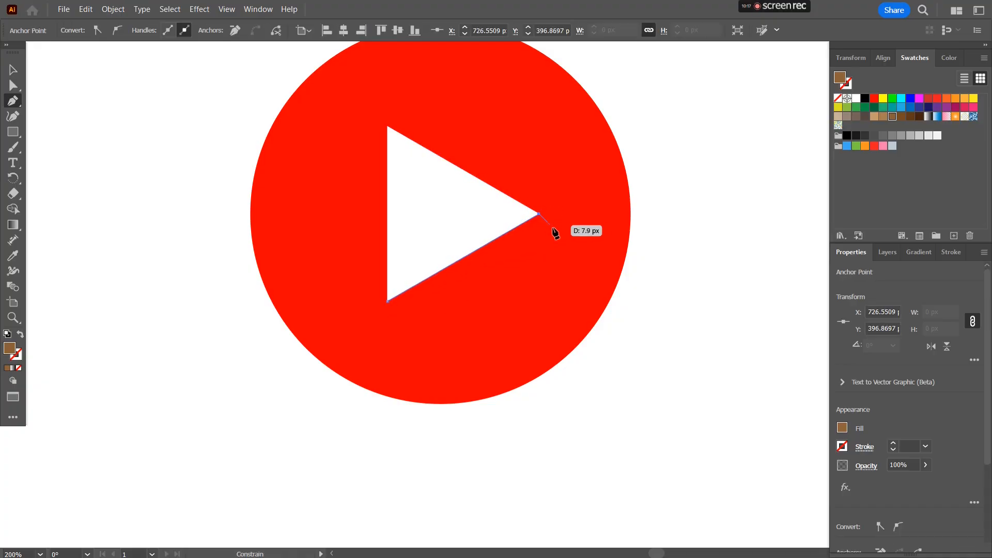
left_click(659, 334)
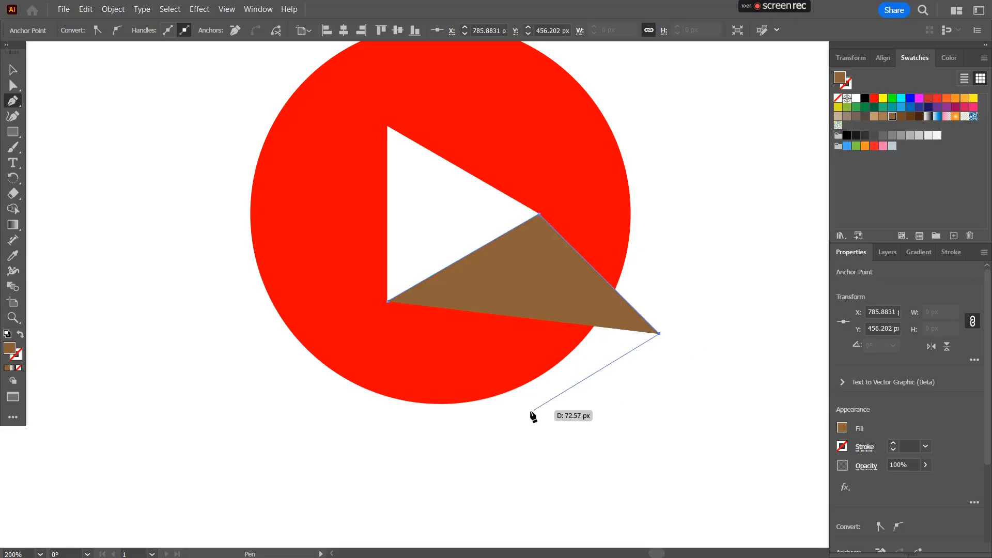
left_click(509, 428)
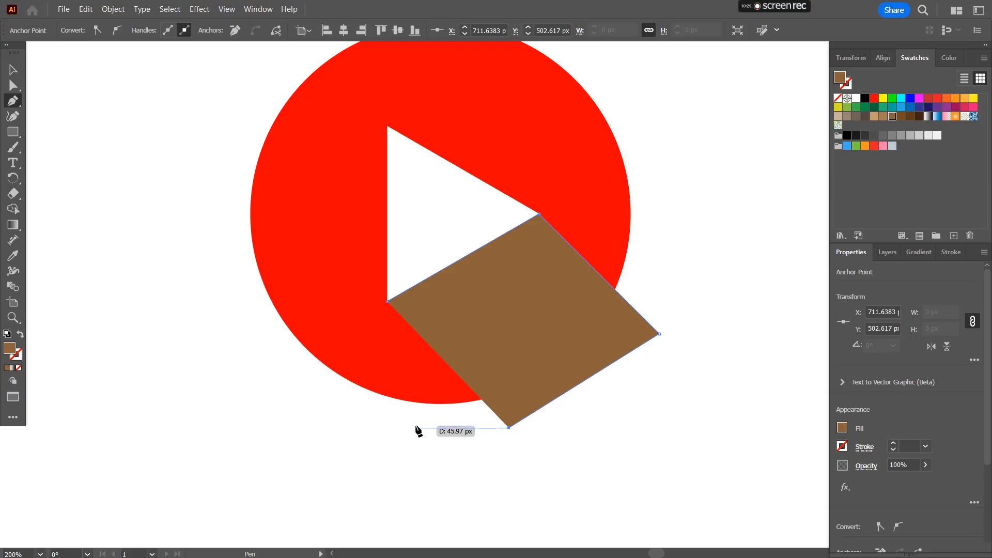
left_click(388, 303)
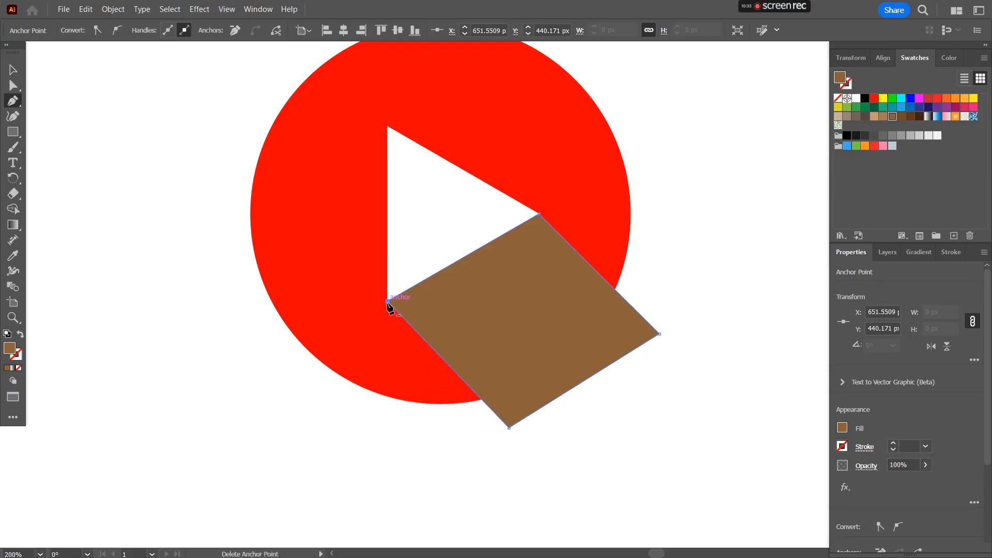
left_click(12, 70)
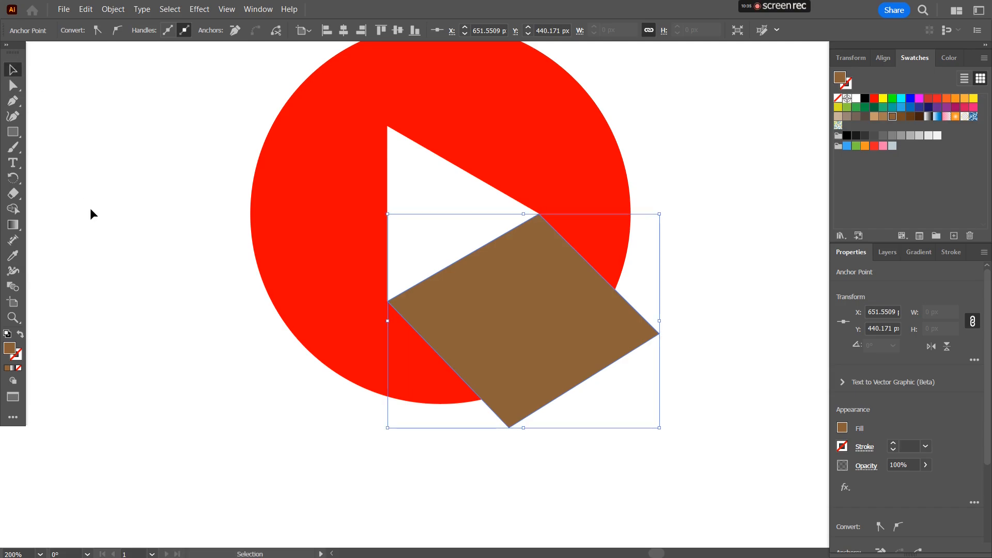
Ungroup the red circle and white triangle of the lower icon
left_click_drag(109, 204, 116, 226)
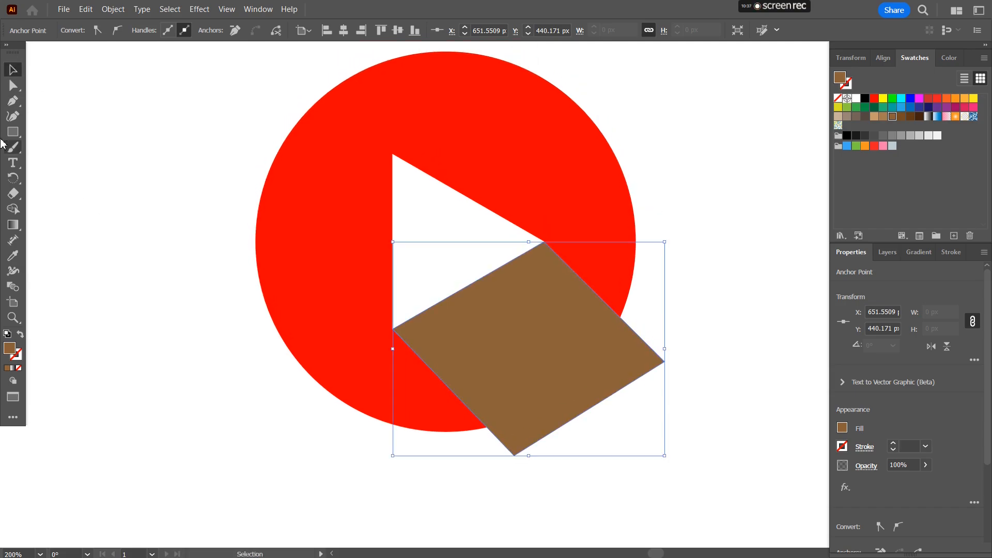
left_click(594, 168, "shift")
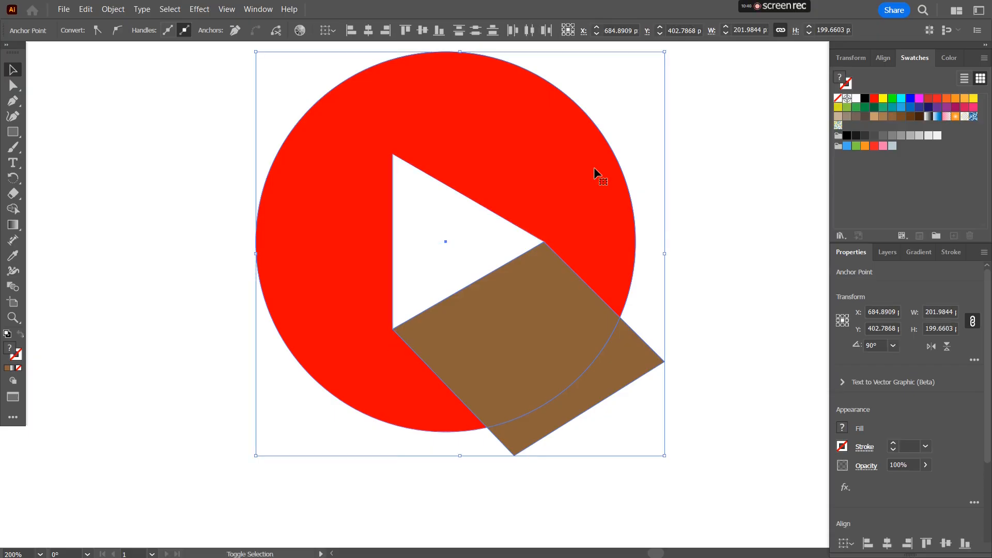
left_click(108, 196)
left_click(380, 196)
right_click(293, 200)
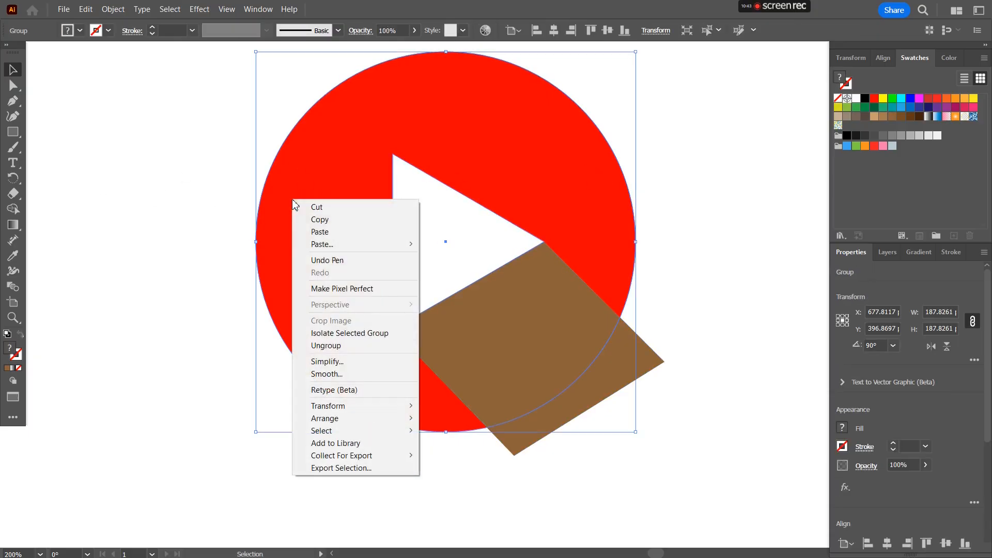
left_click(169, 161)
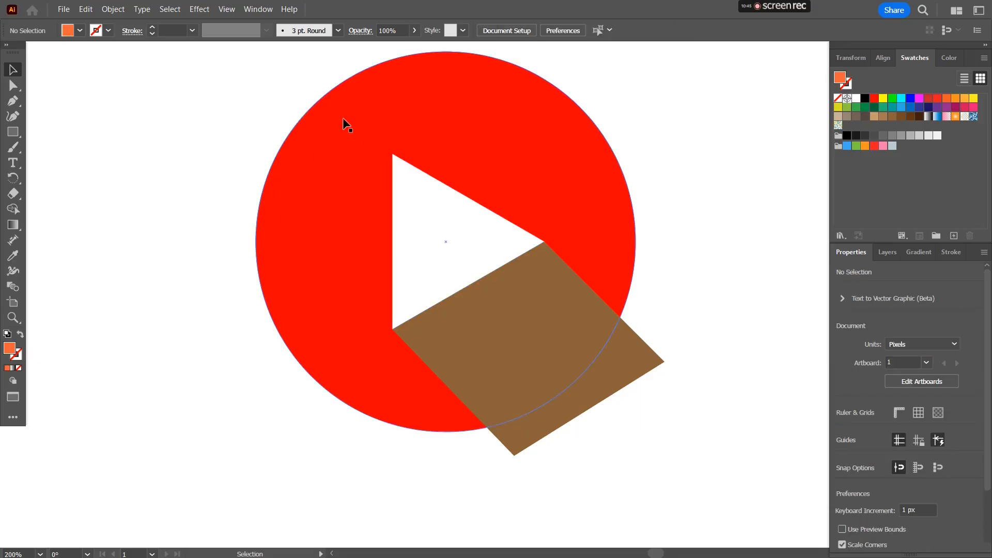
left_click(303, 206)
right_click(303, 207)
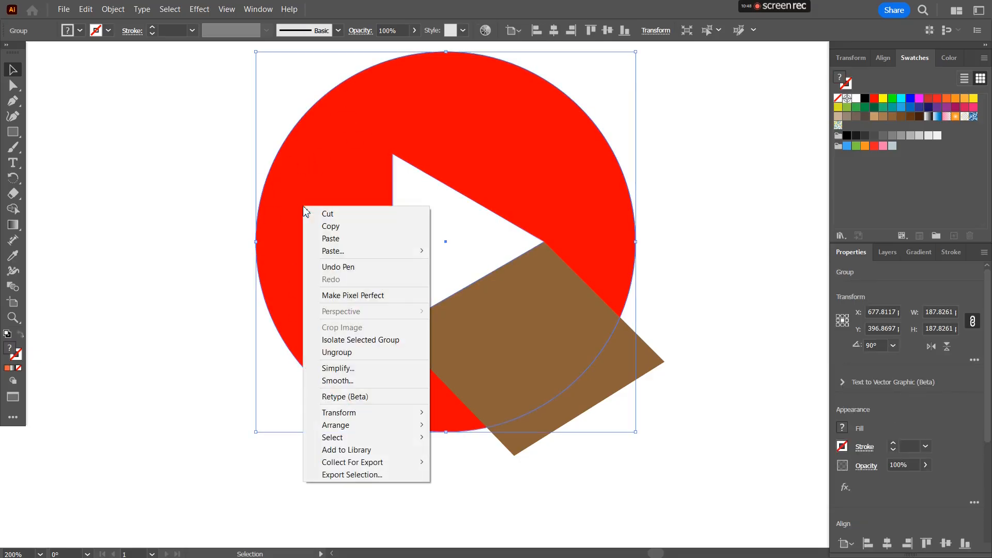
left_click(336, 352)
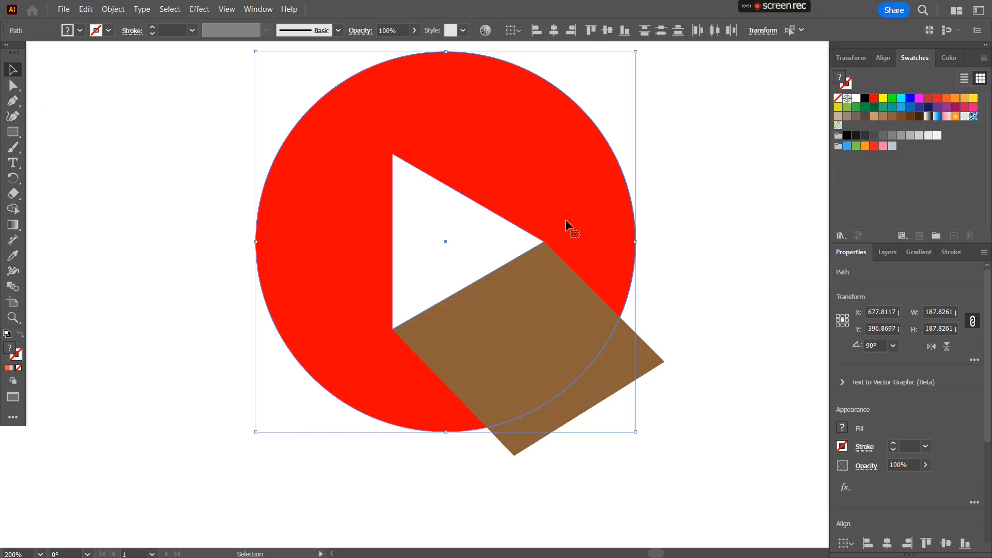
left_click(736, 223)
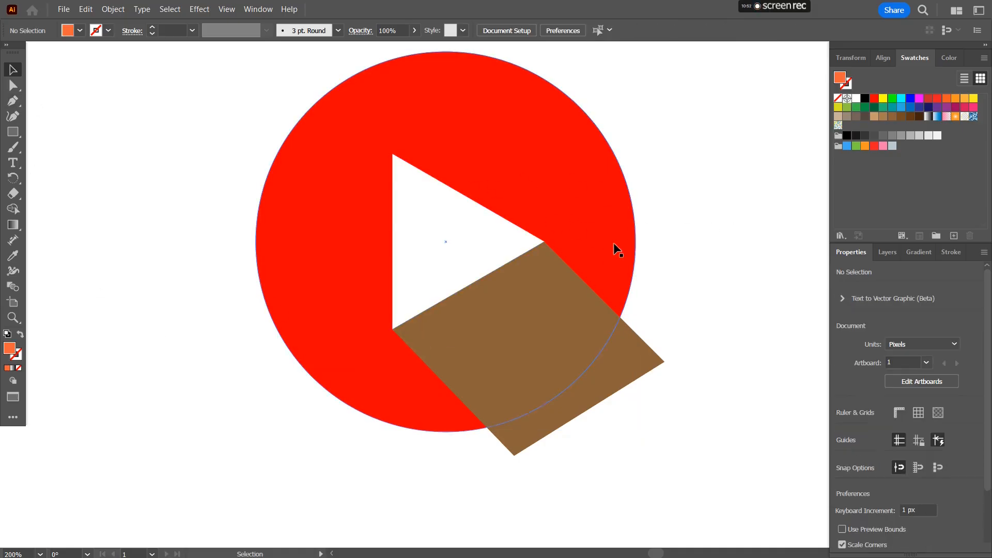
Select the brown shape and the red circle, and remove the part of the shape outside the circle with the Shape Builder tool
left_click(645, 370)
left_click(610, 177, "shift")
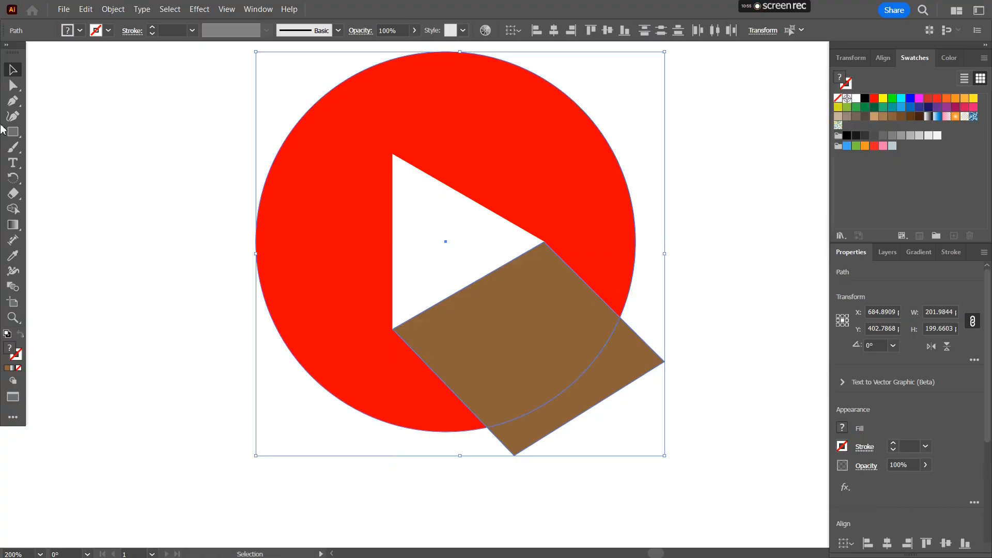
left_click(15, 180)
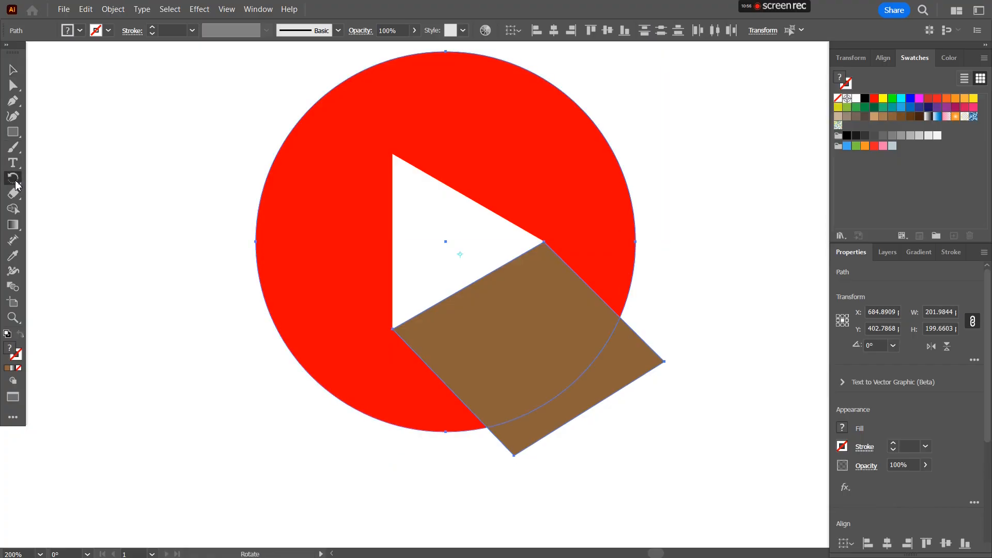
left_click(13, 209)
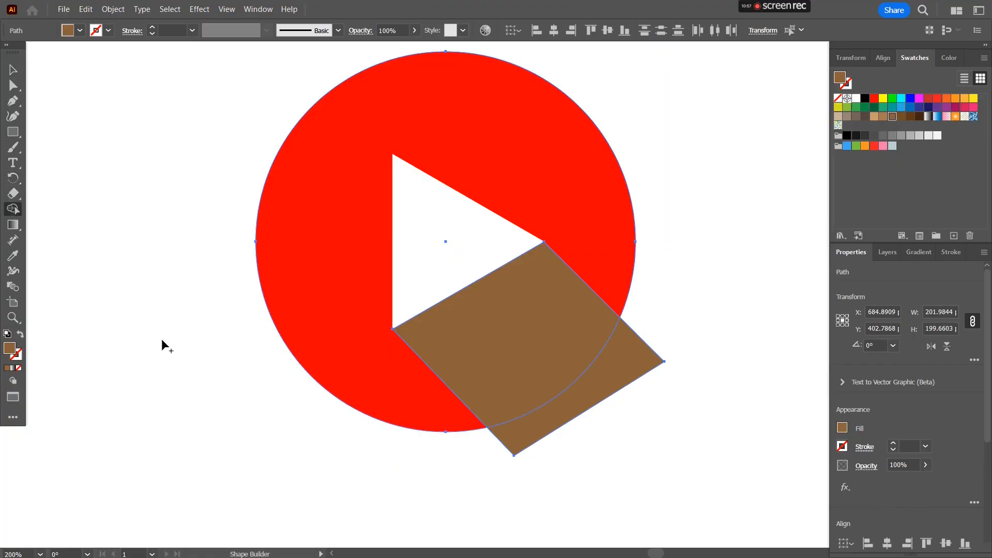
left_click(624, 371, "alt")
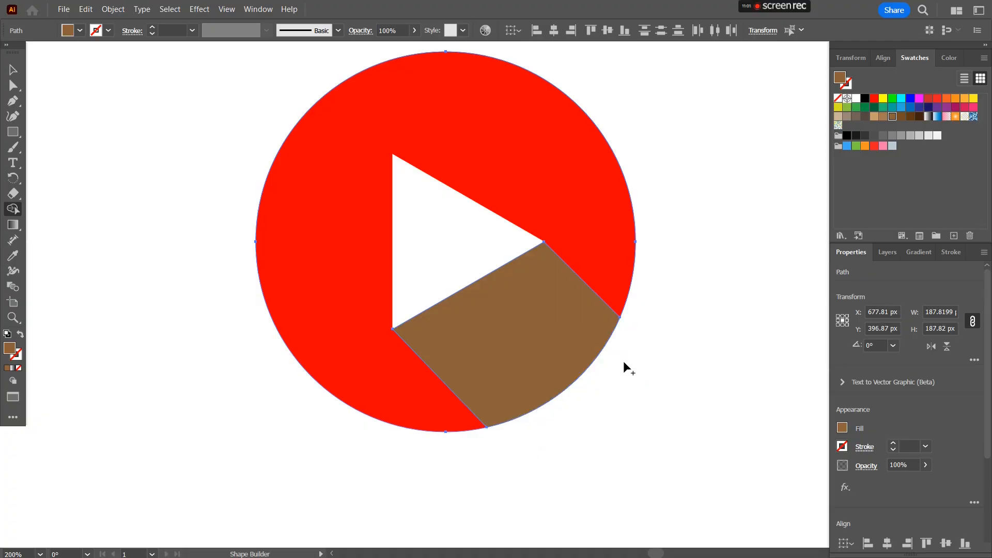
left_click(14, 72)
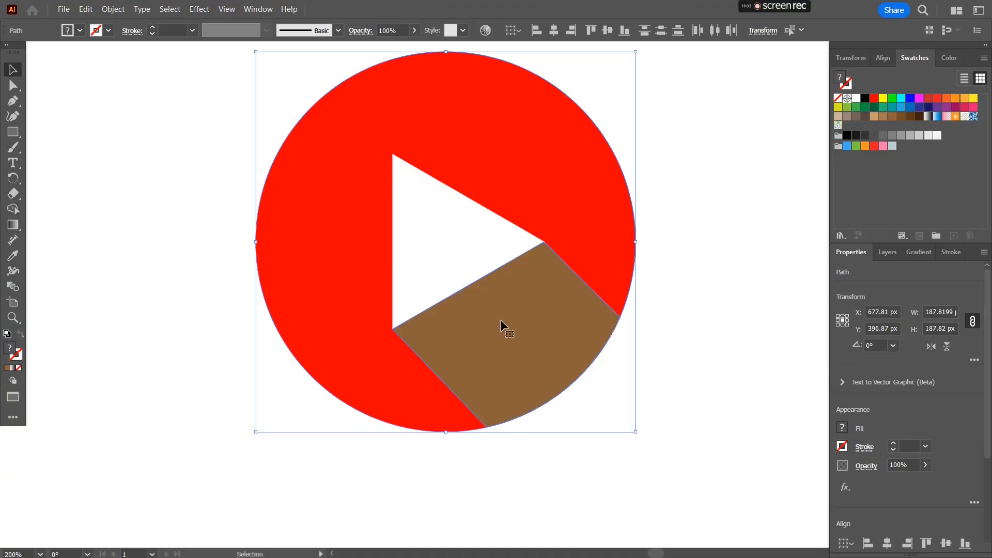
Select only the trimmed brown shadow shape and fill it with black
left_click(853, 135)
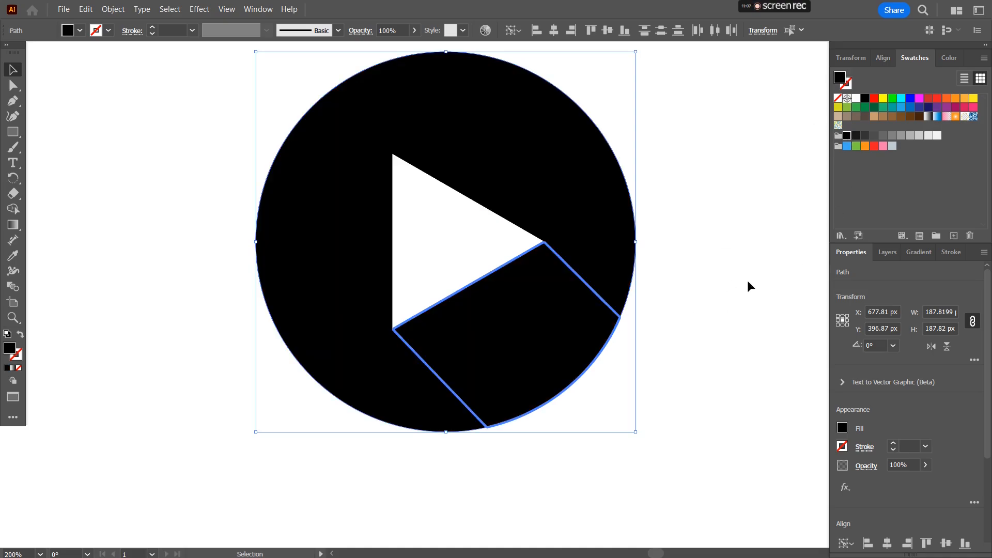
key("a")
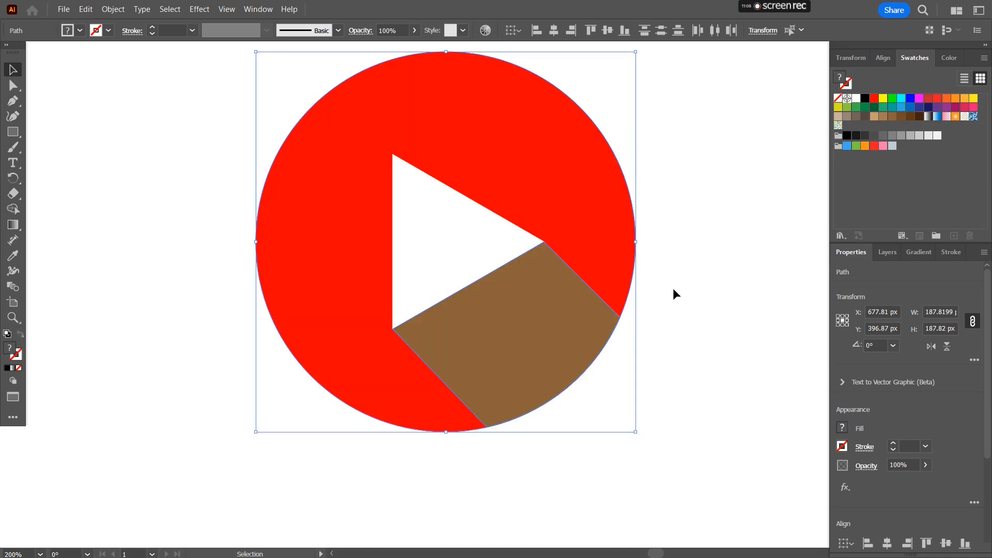
left_click(672, 287)
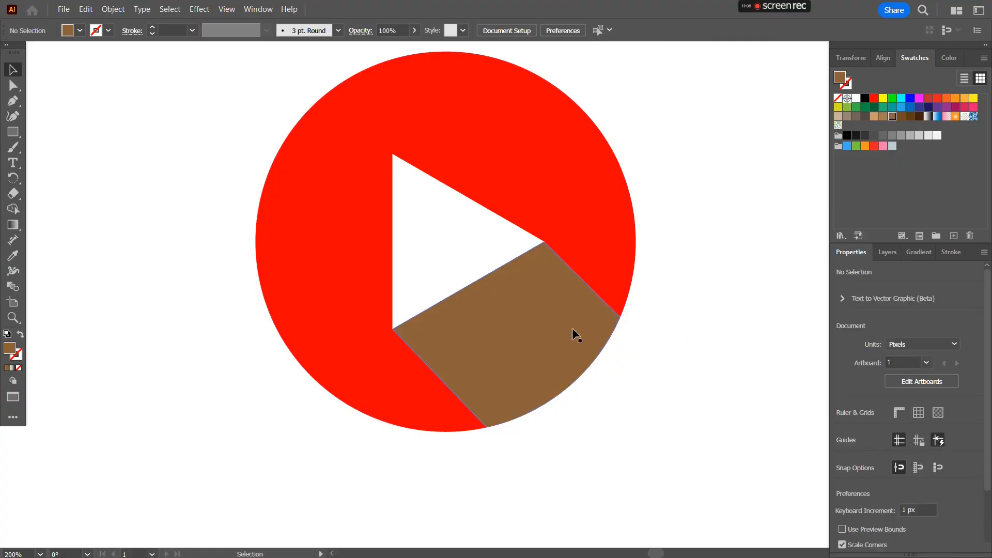
left_click(557, 315)
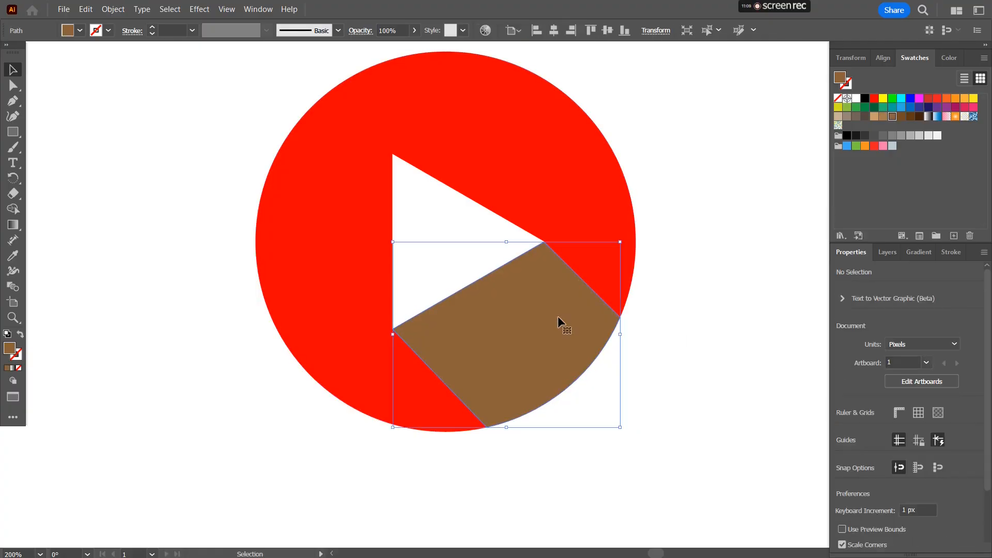
left_click(848, 137)
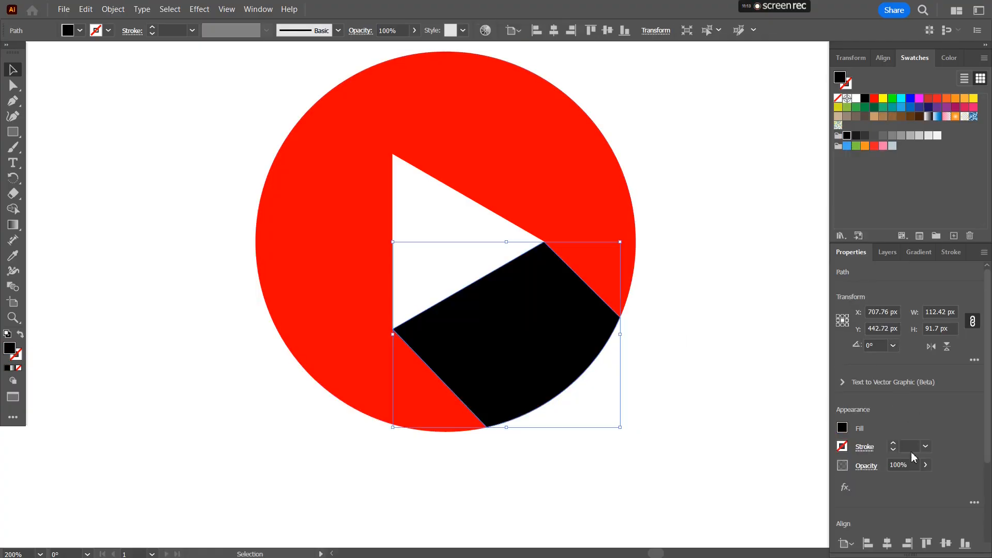
Set the black shadow shape's opacity to 20% and deselect it
left_click(899, 465)
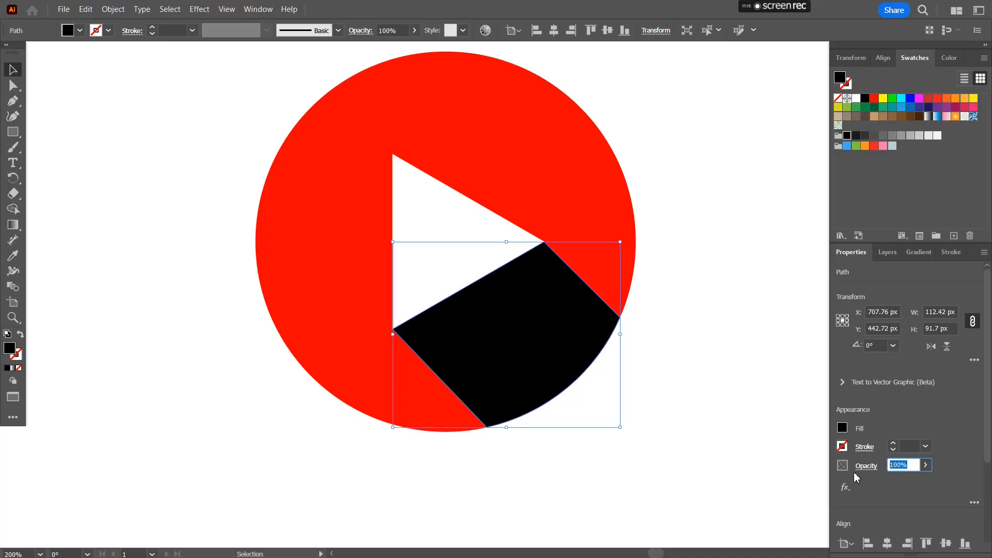
type("20")
key("Return")
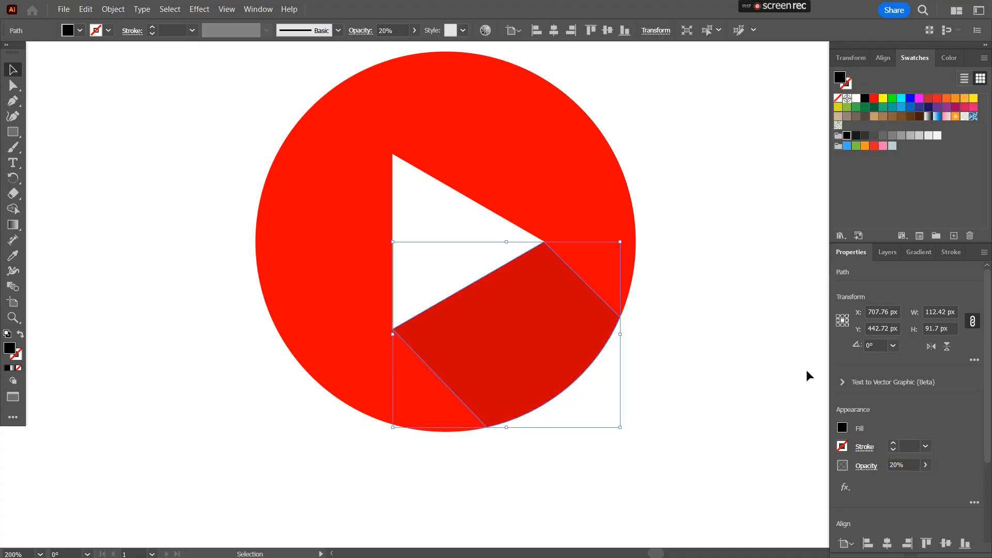
left_click(706, 230)
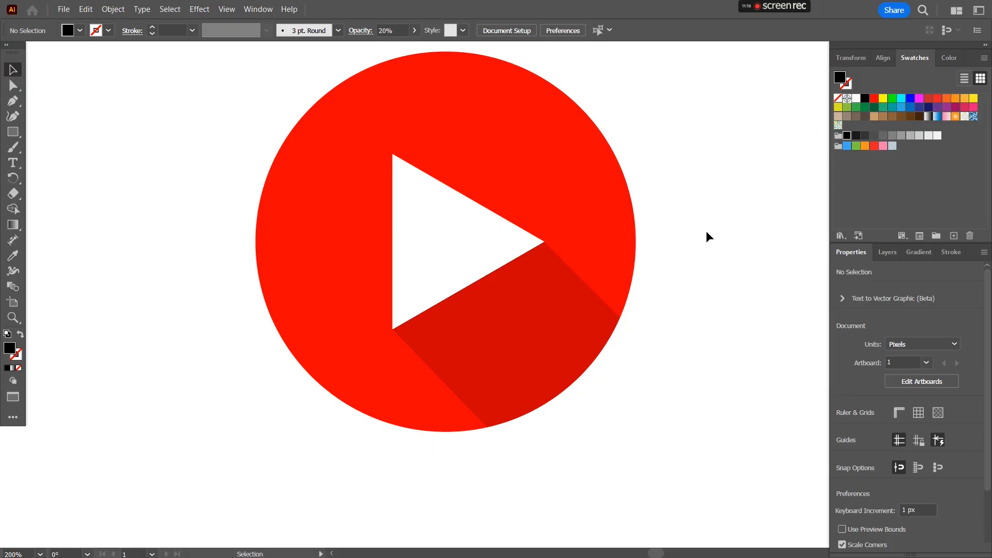
Select all parts of the right-half shaded play icon and delete them
scroll(706, 230, "down", 3)
left_click_drag(706, 231, 488, 304)
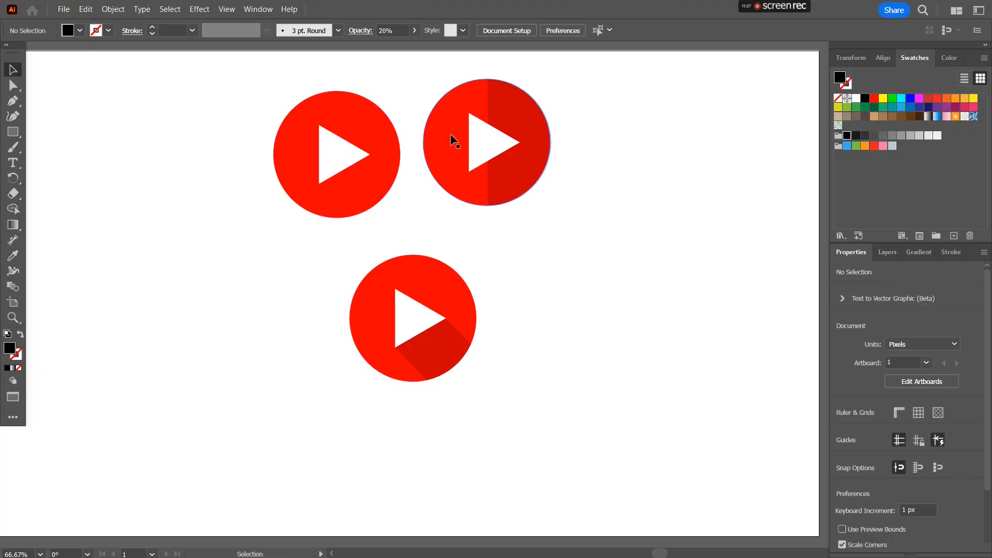
scroll(653, 191, "up", 2)
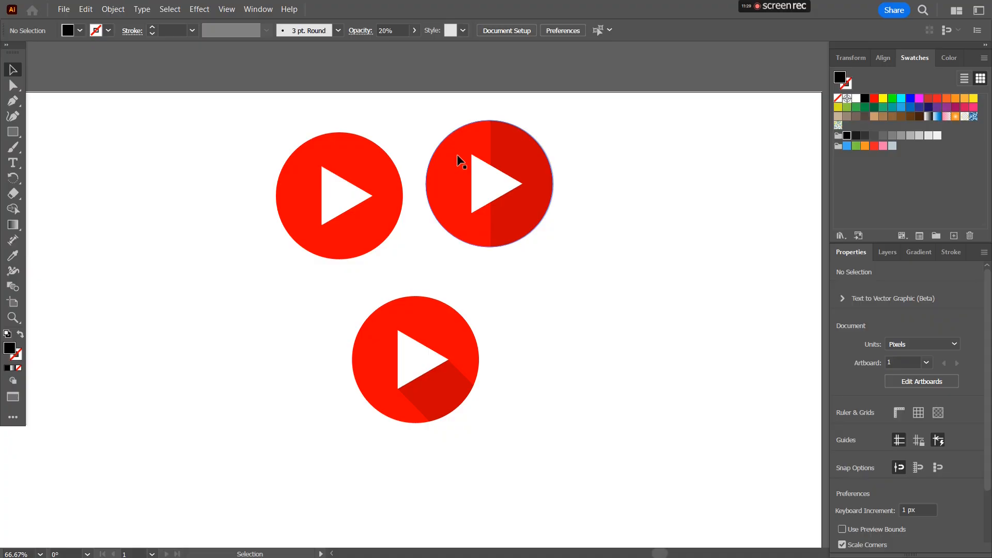
mouse_move(457, 154)
left_mouse_down()
mouse_move(566, 161)
mouse_move(565, 183)
mouse_move(461, 148)
left_mouse_up()
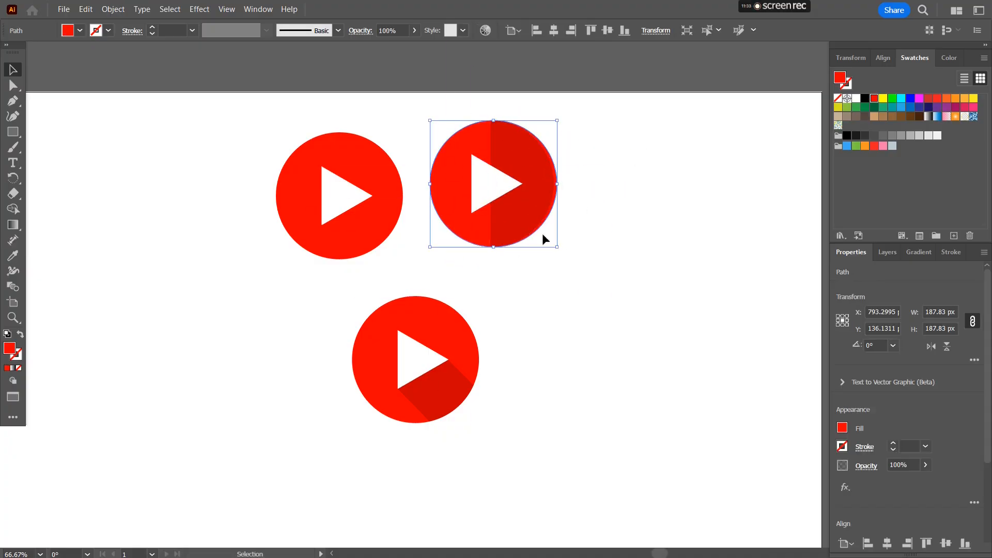
left_click_drag(538, 183, 539, 182)
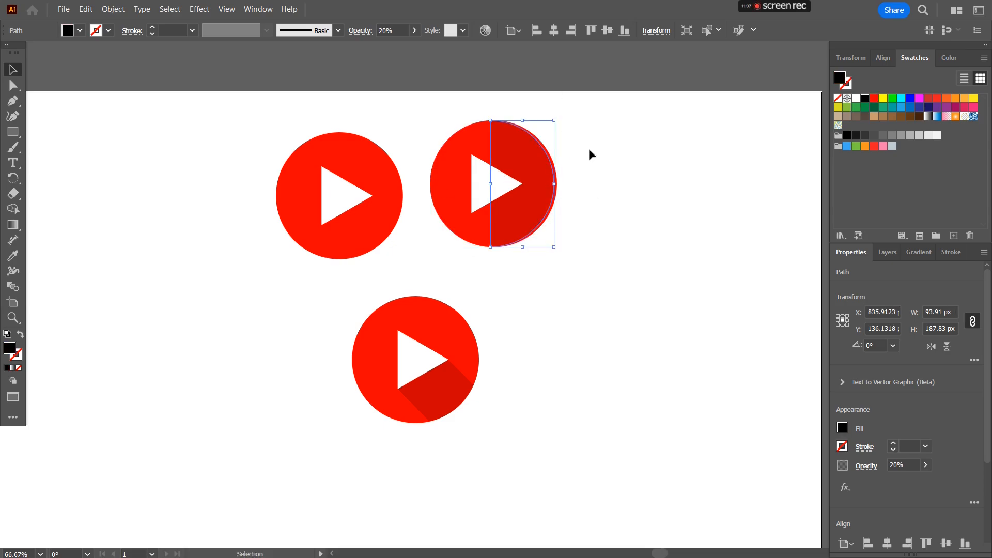
left_click_drag(614, 103, 461, 257)
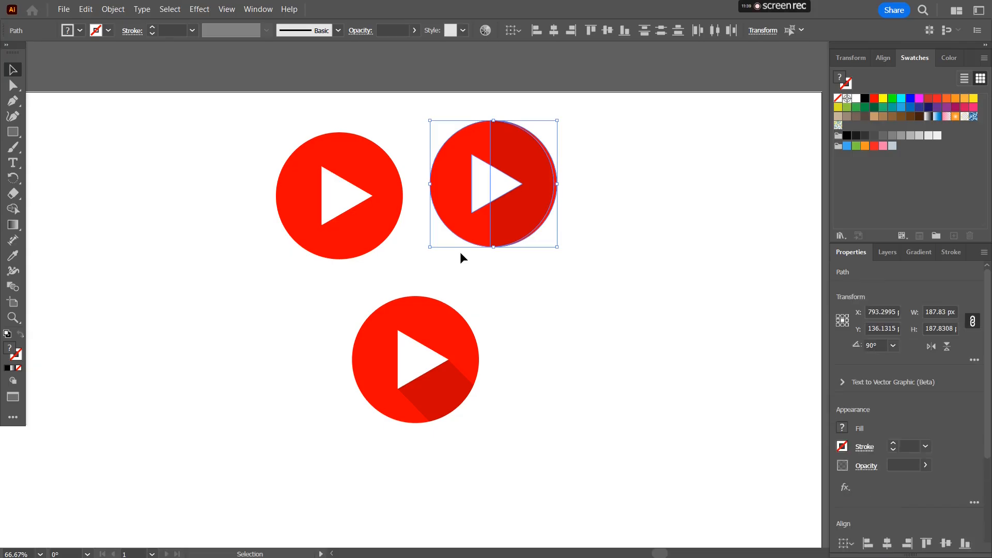
key("Delete")
Group the long-shadow icon's parts and move the group beside the plain play icon, aligned with it at the same height
left_click_drag(520, 333, 409, 451)
key("ctrl+g")
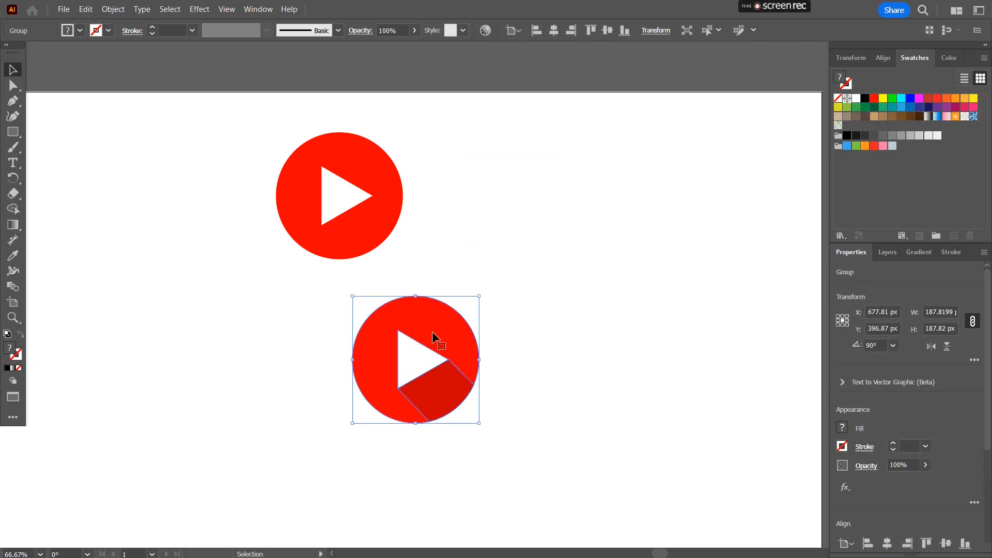
left_click_drag(437, 320, 505, 153)
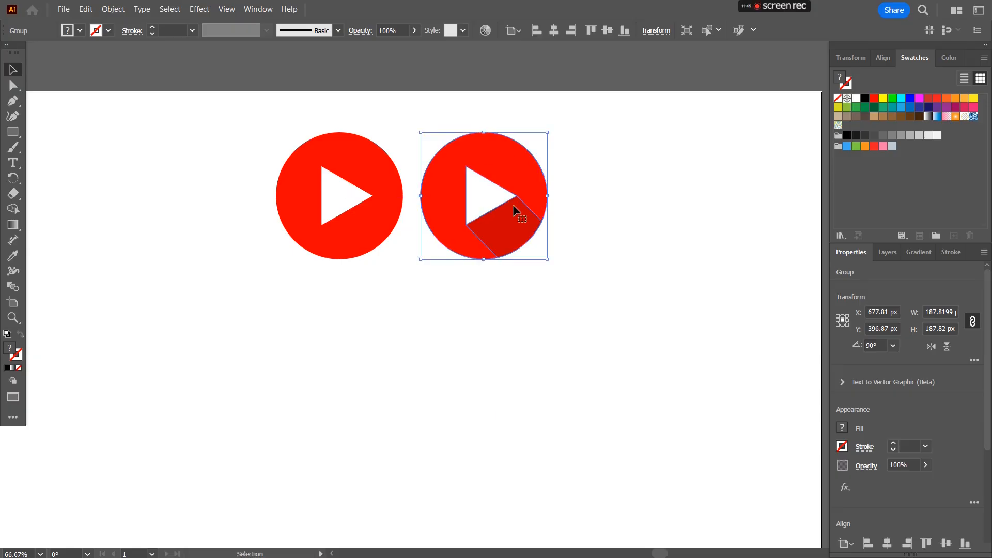
key("ctrl+shift+a")
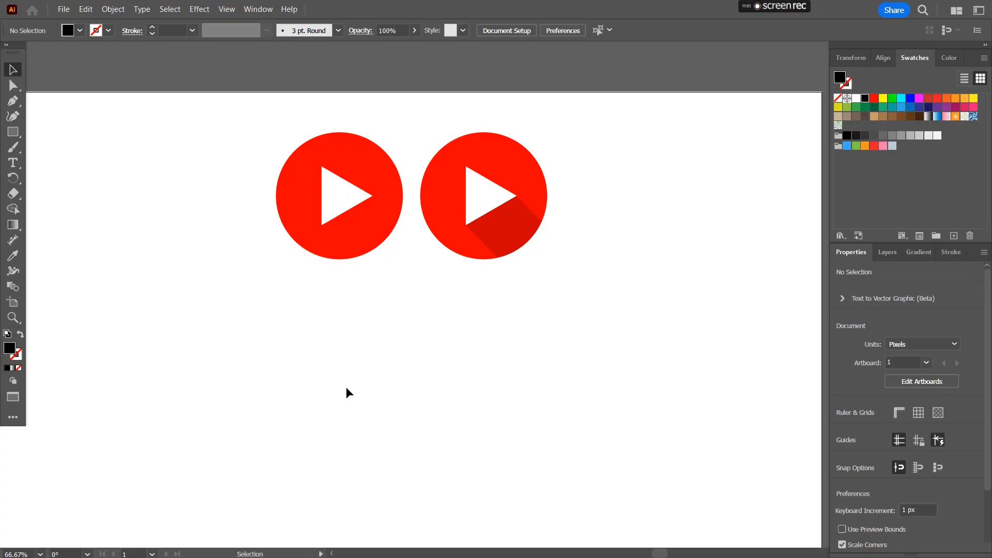
left_click(363, 203)
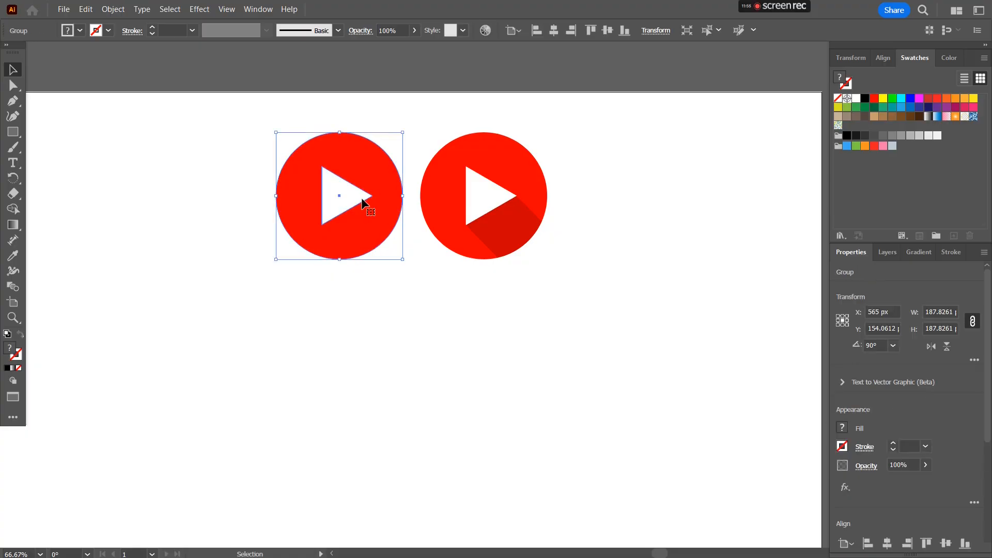
right_click(363, 227)
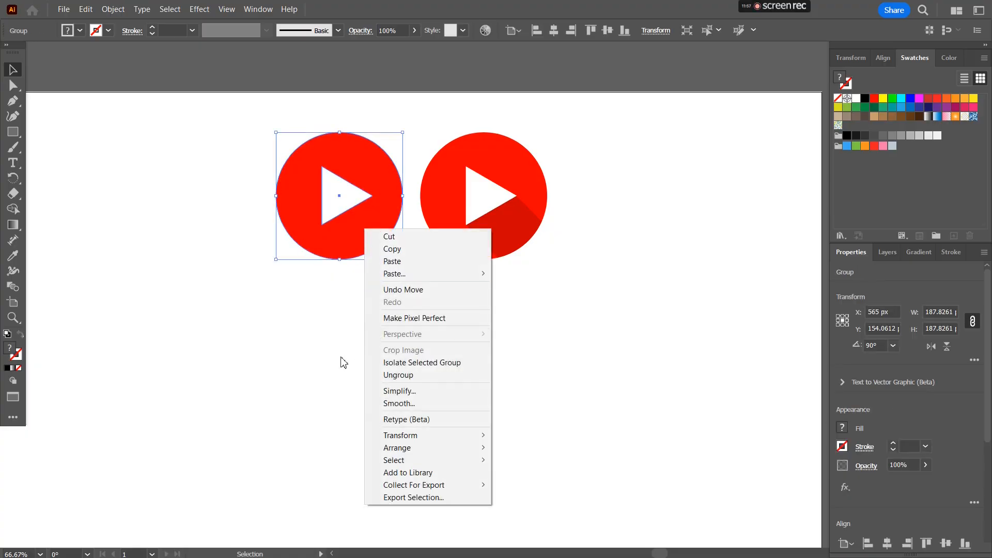
left_click(302, 339)
left_click(302, 339)
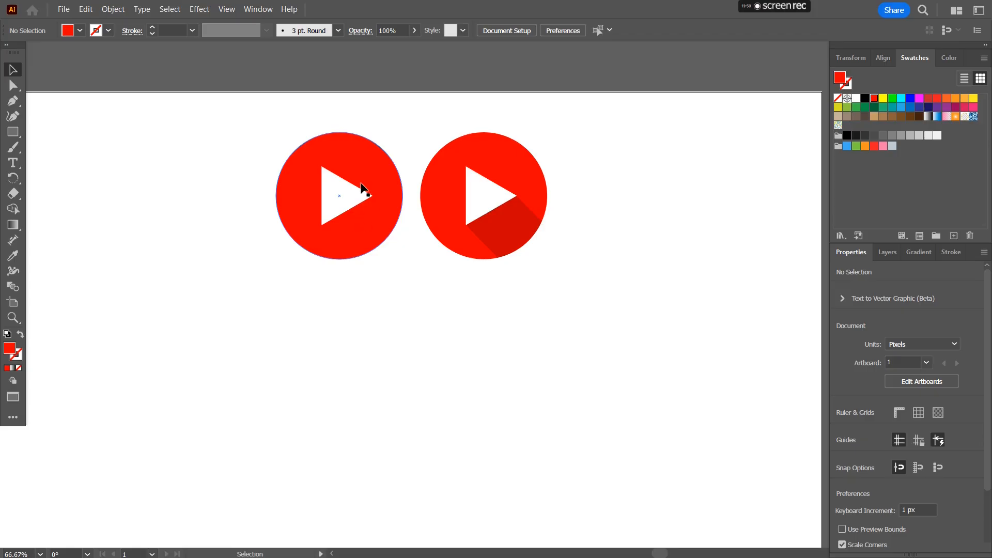
Ungroup the plain play icon's red circle and white triangle
left_click(352, 244)
right_click(355, 243)
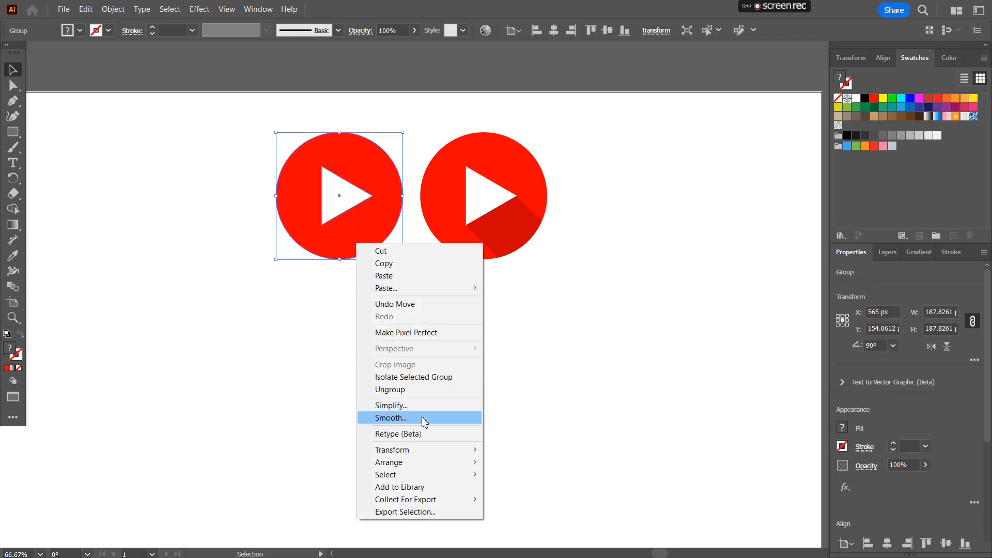
left_click(425, 397)
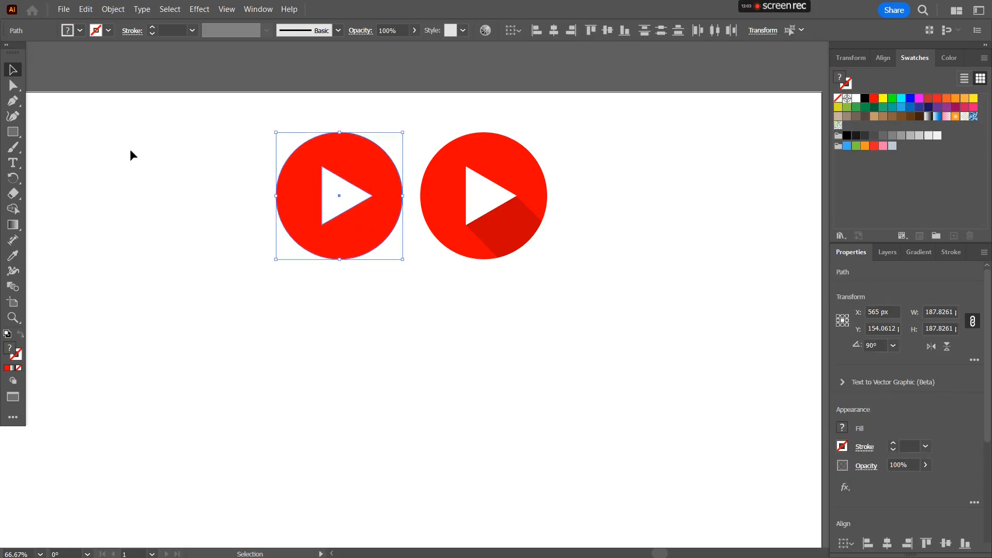
left_click(198, 172)
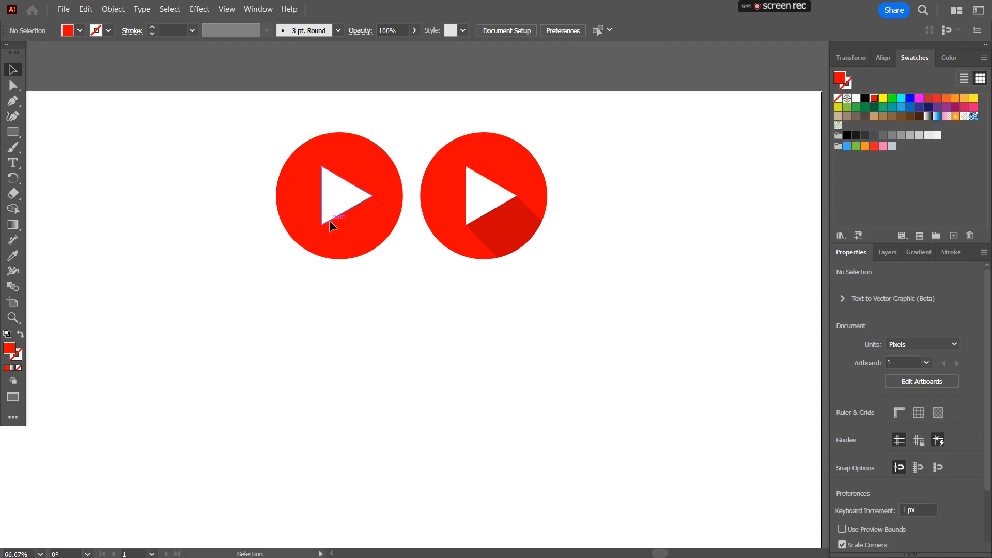
Slightly round all three corners of the plain icon's white triangle with the Direct Selection tool
left_click(348, 182)
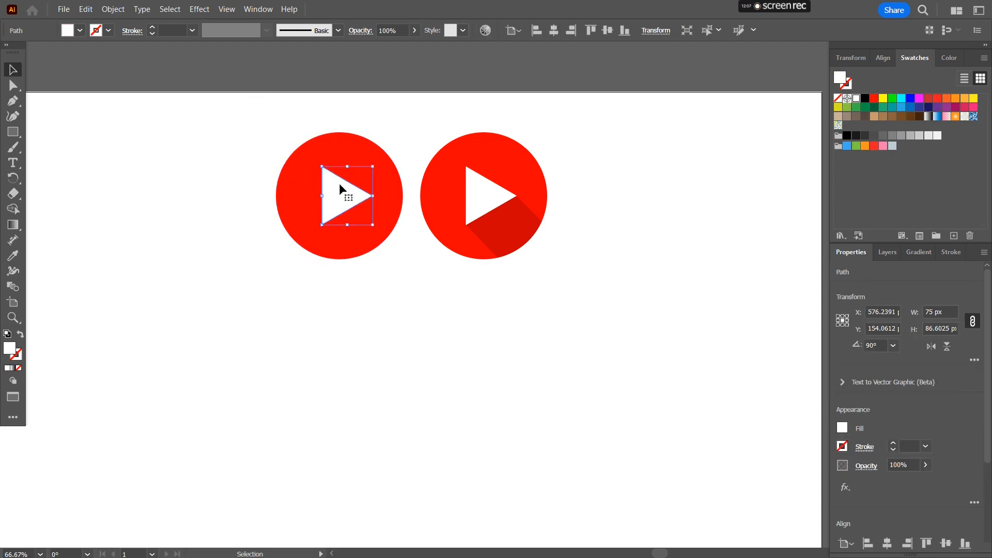
left_click(13, 85)
scroll(285, 216, "up", 1)
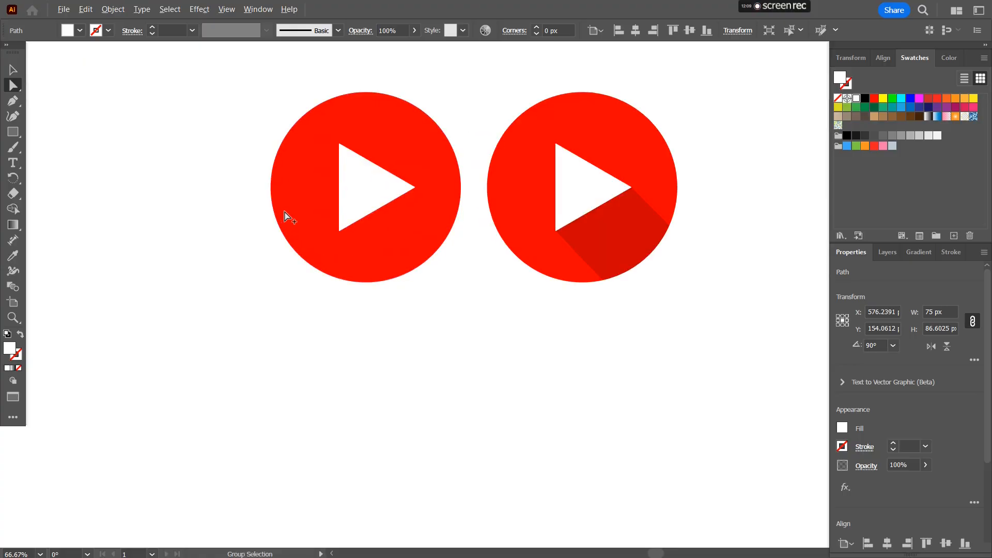
scroll(286, 216, "up", 1)
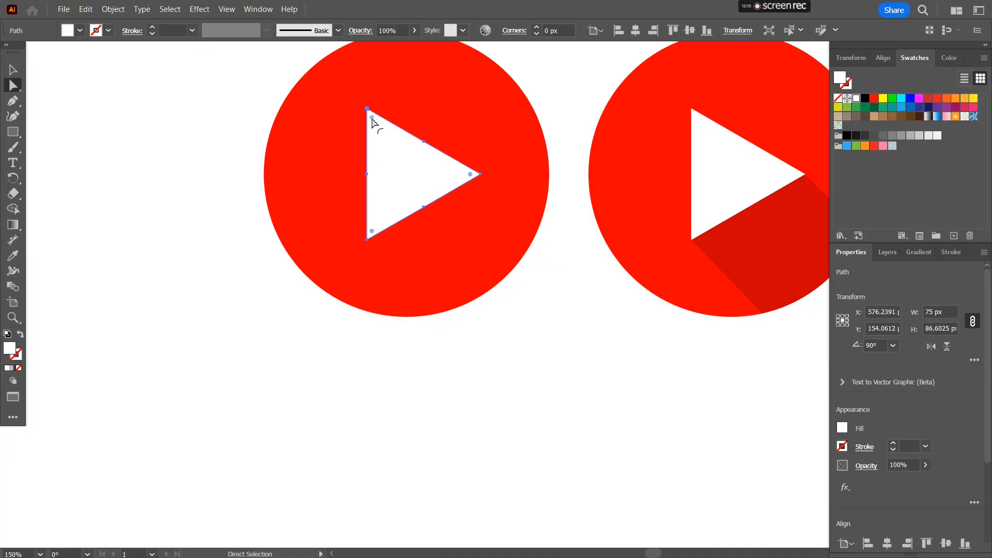
left_click_drag(372, 119, 374, 124)
left_click(203, 140)
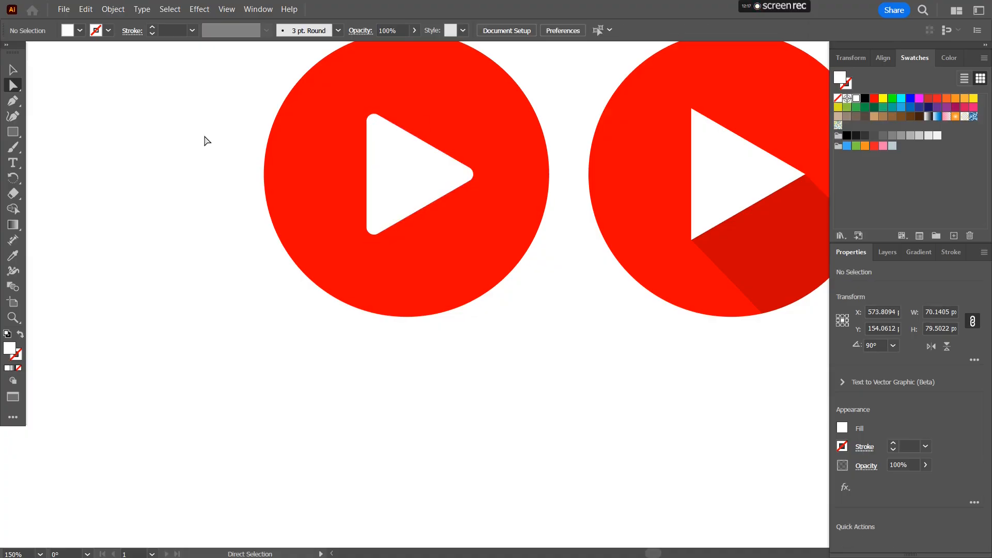
Round all three corners of the shadow icon's white triangle to a radius of about 4.7 px, matching the plain icon
left_click_drag(562, 290, 445, 352)
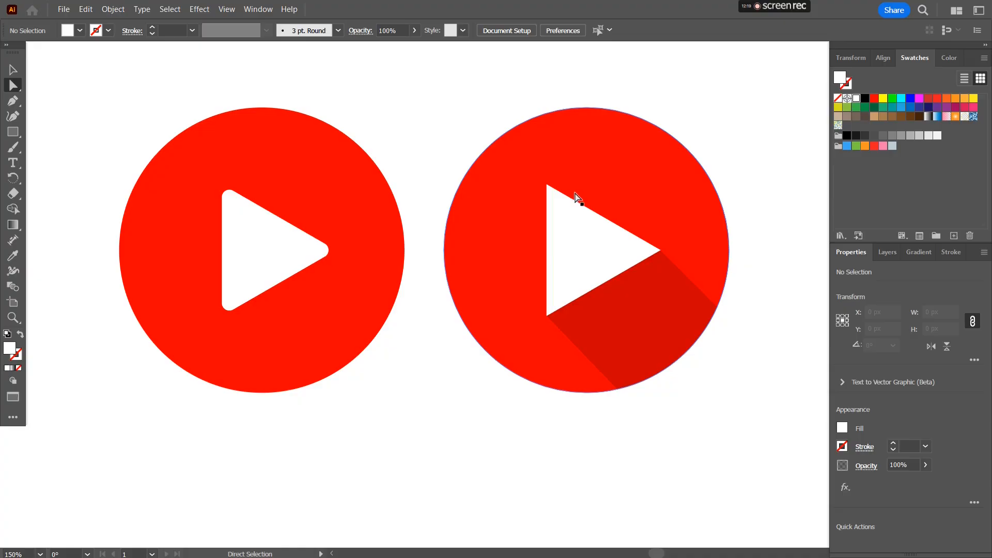
left_click(571, 230)
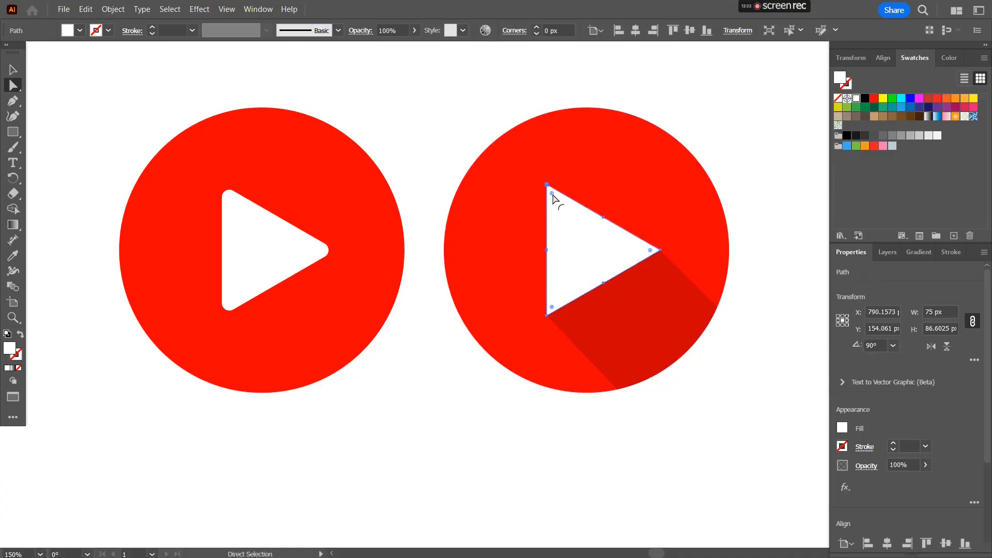
left_click_drag(552, 194, 555, 197)
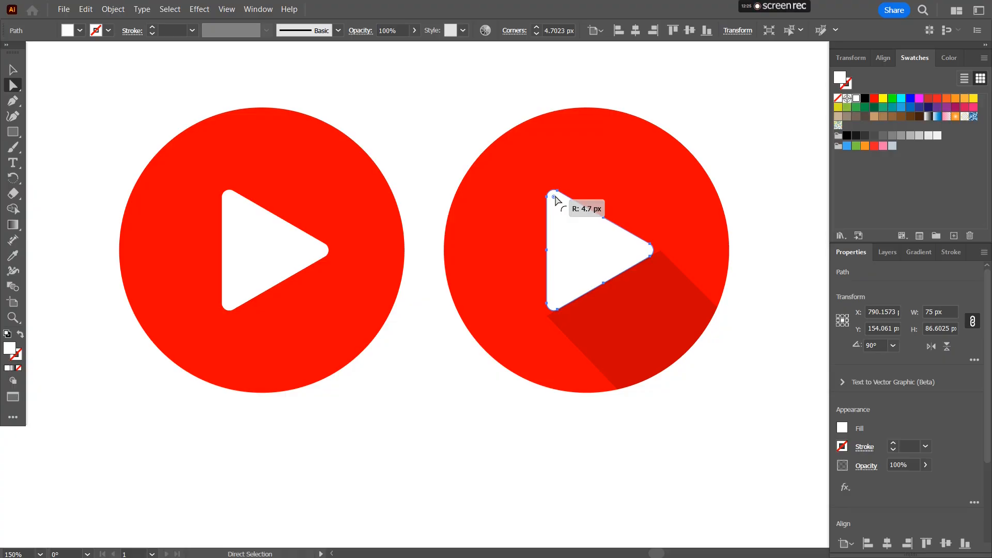
left_click_drag(555, 197, 554, 197)
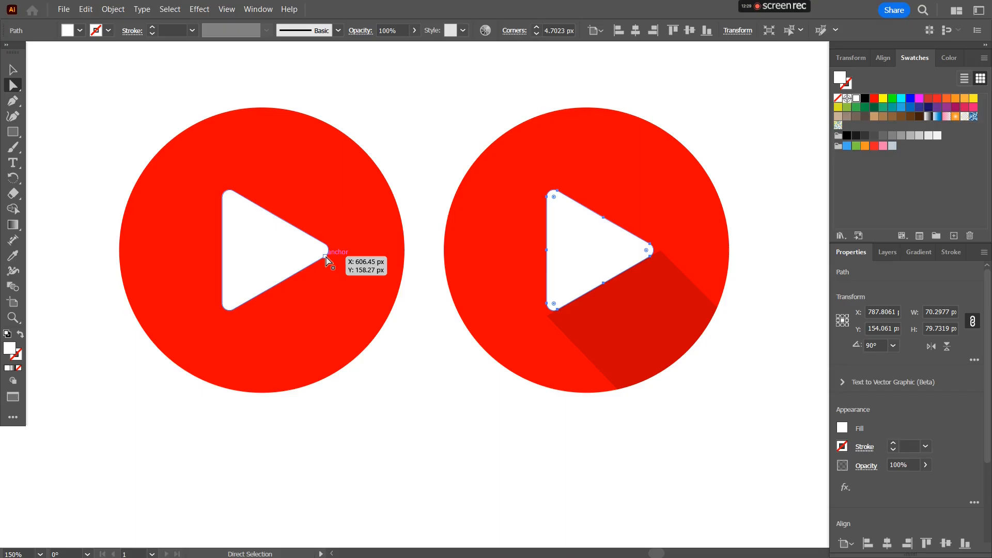
Ungroup the long-shadow icon so its circle, triangle and shadow can be edited separately
left_click(13, 69)
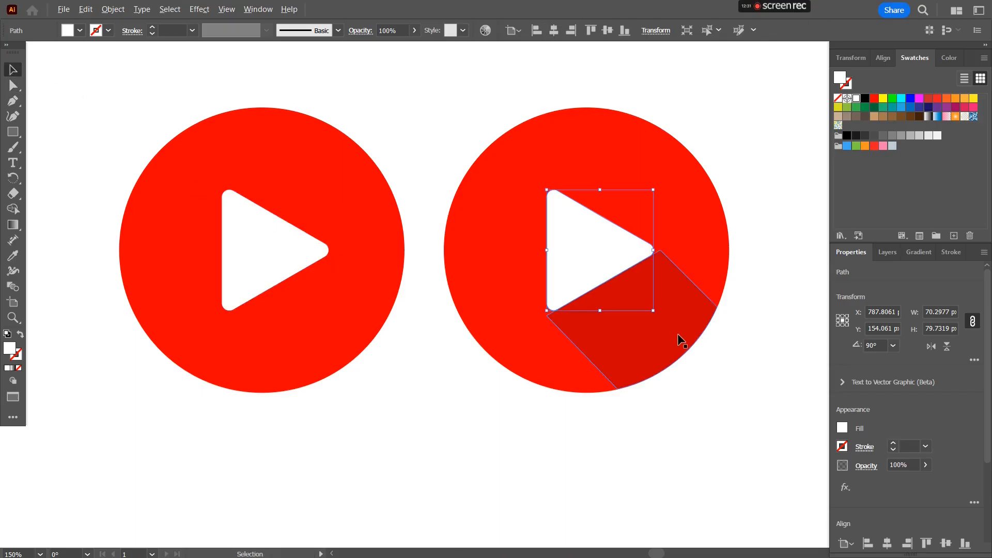
scroll(680, 337, "up", 1)
left_click(590, 325)
left_click(739, 299)
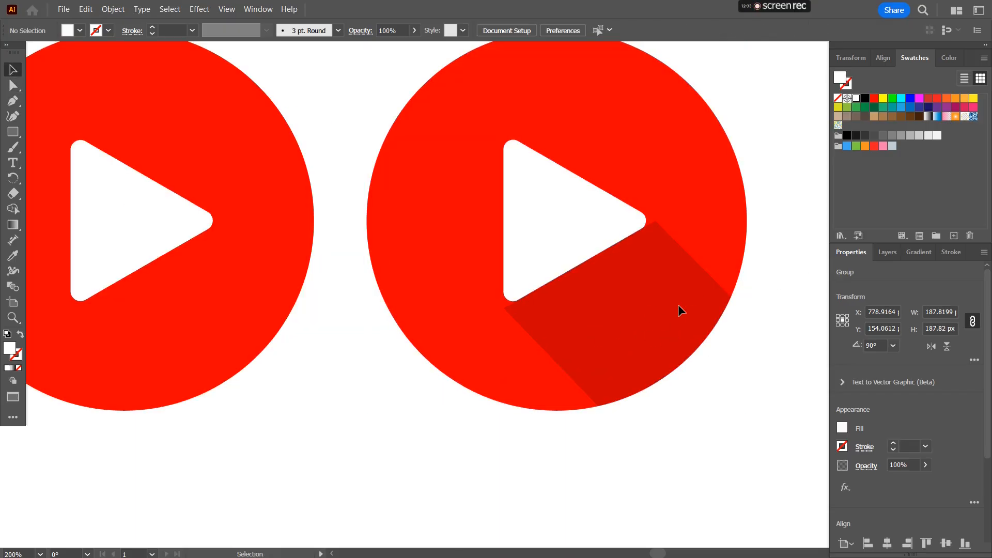
left_click(676, 305)
right_click(678, 307)
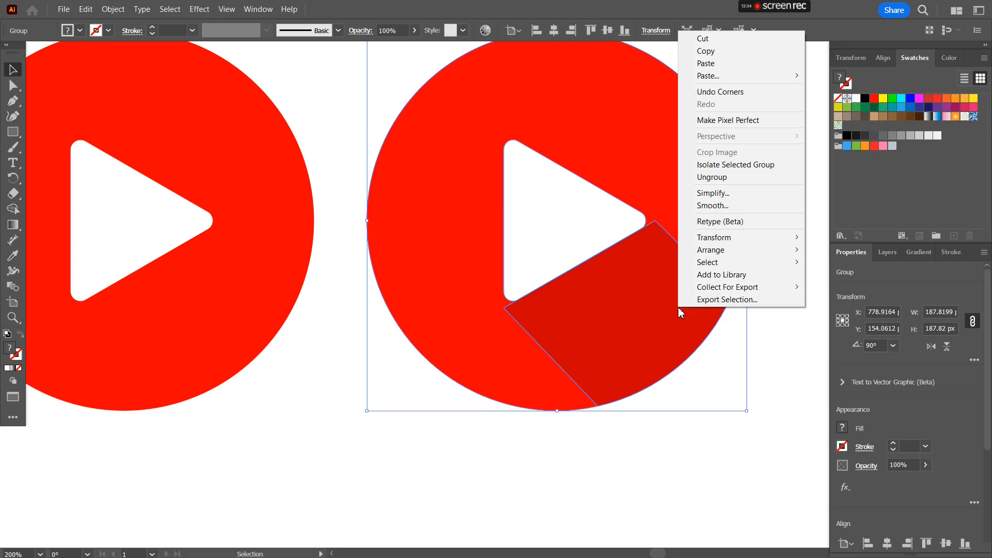
left_click(711, 177)
left_click(781, 376)
Shrink the shadow shape to about 103 × 84 px and shift it so its upper edge overlaps the rounded triangle's lower slanted edge
left_click(580, 292)
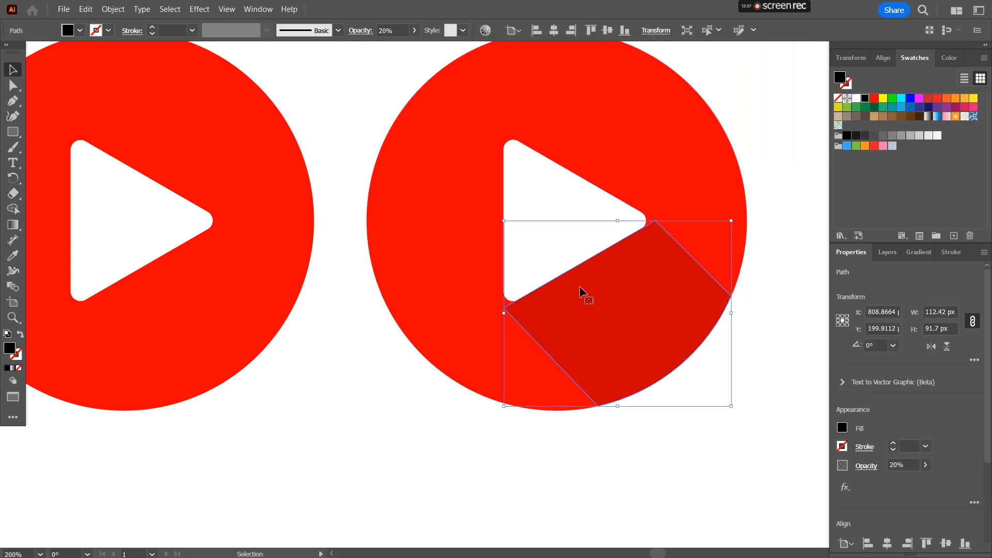
scroll(580, 293, "up", 1)
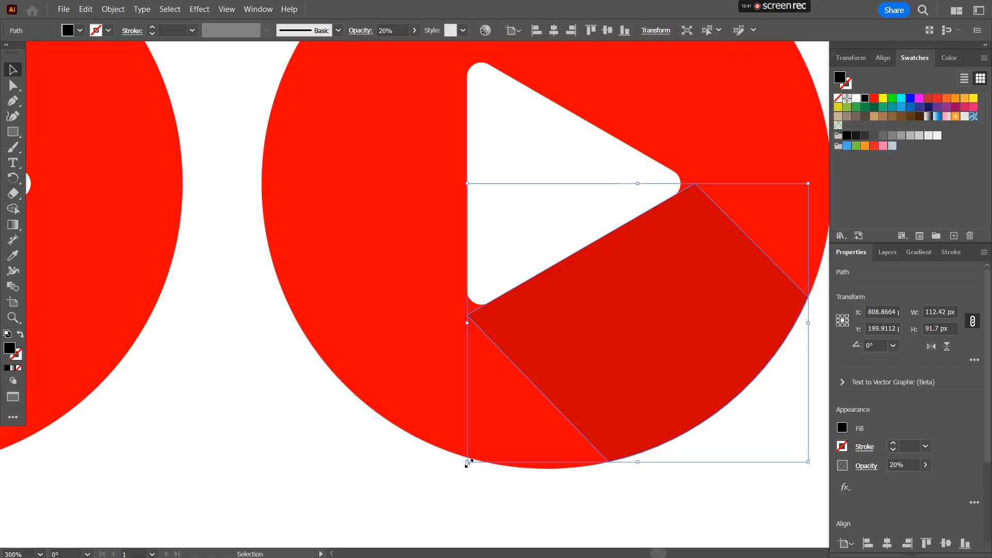
left_click_drag(469, 463, 486, 448)
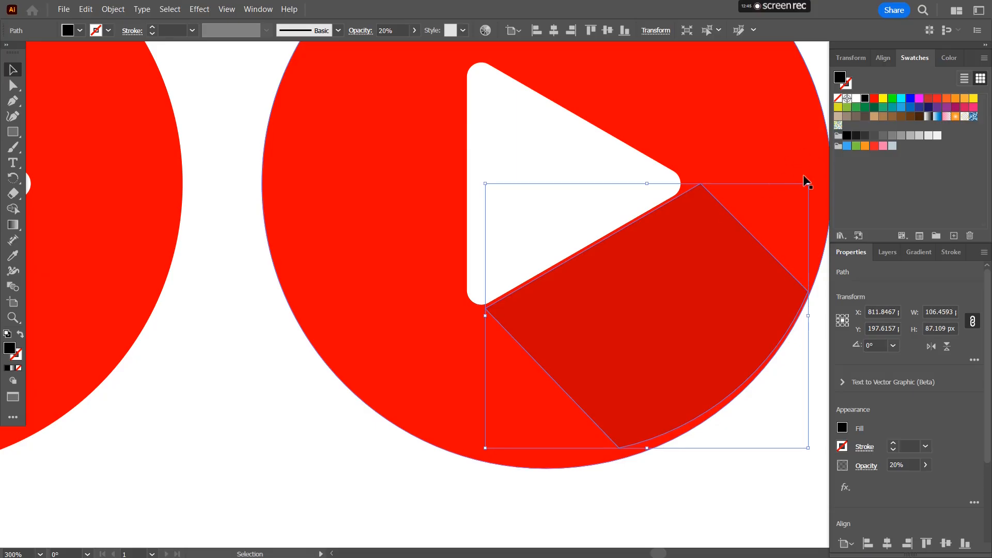
left_click_drag(809, 183, 789, 191)
left_click_drag(657, 273, 647, 264)
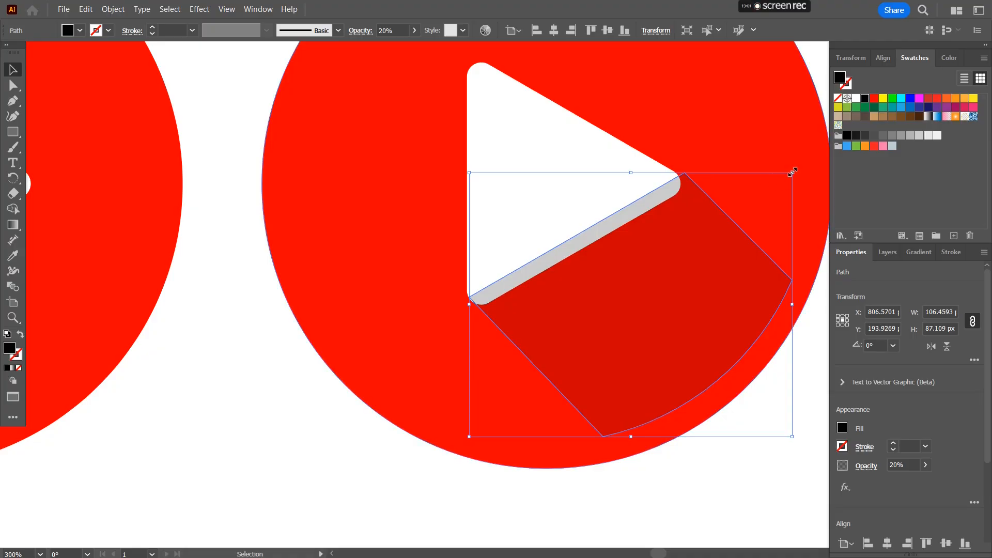
left_click_drag(792, 171, 780, 182)
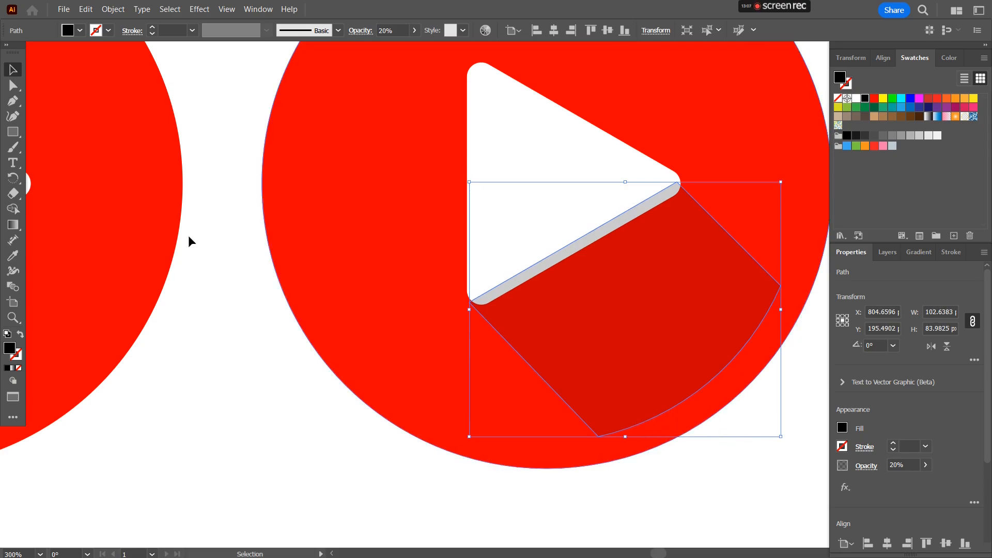
Stretch the shadow's outer corners and curved edge past the circle with the Curvature tool, to about 115 × 98 px, and nudge it 1 px right
left_click(15, 117)
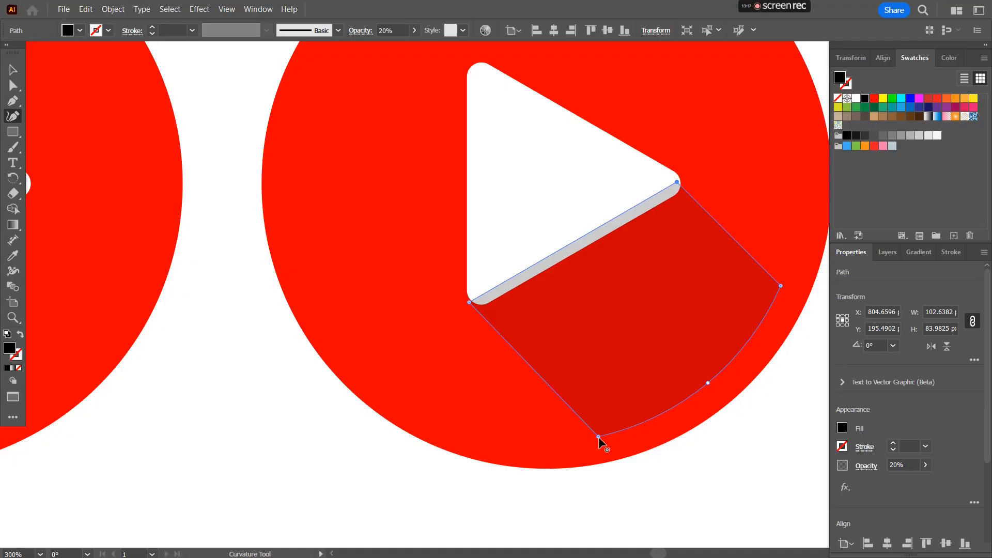
left_click_drag(600, 439, 633, 479)
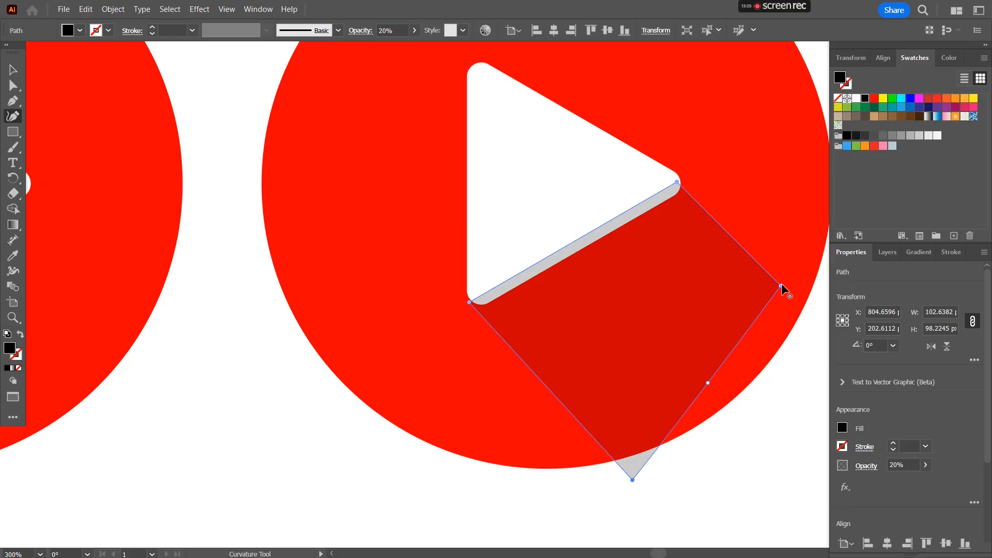
left_click_drag(782, 287, 816, 322)
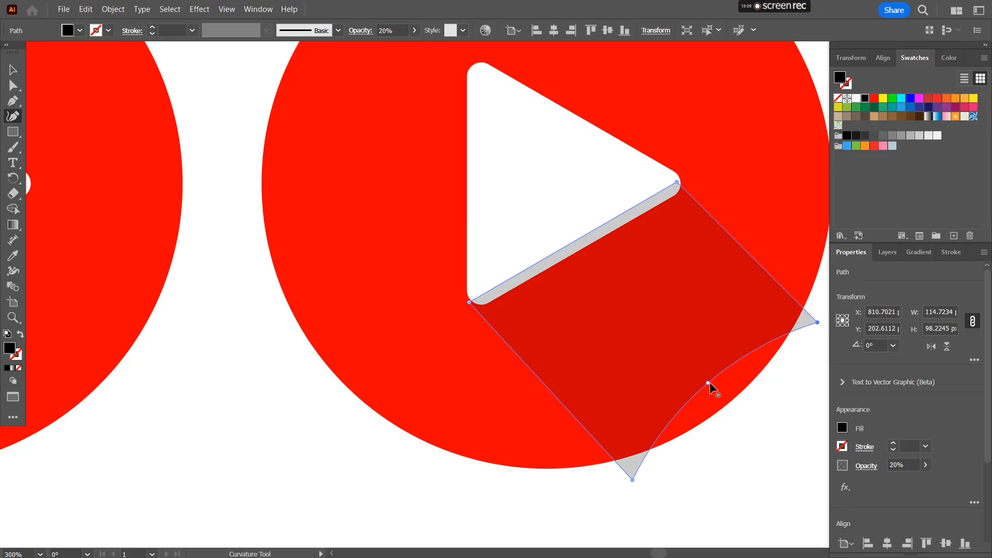
left_click_drag(709, 382, 743, 413)
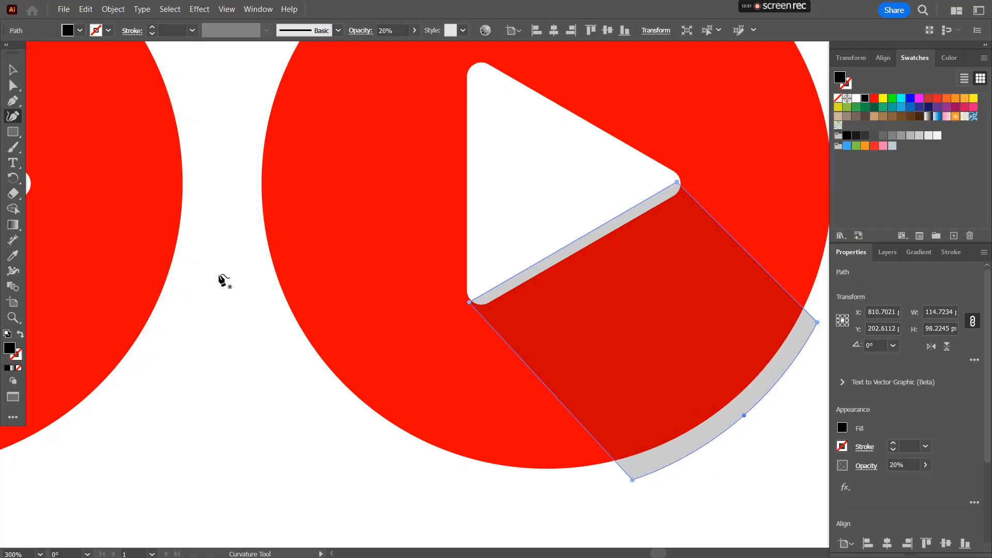
left_click(13, 70)
left_click(224, 434)
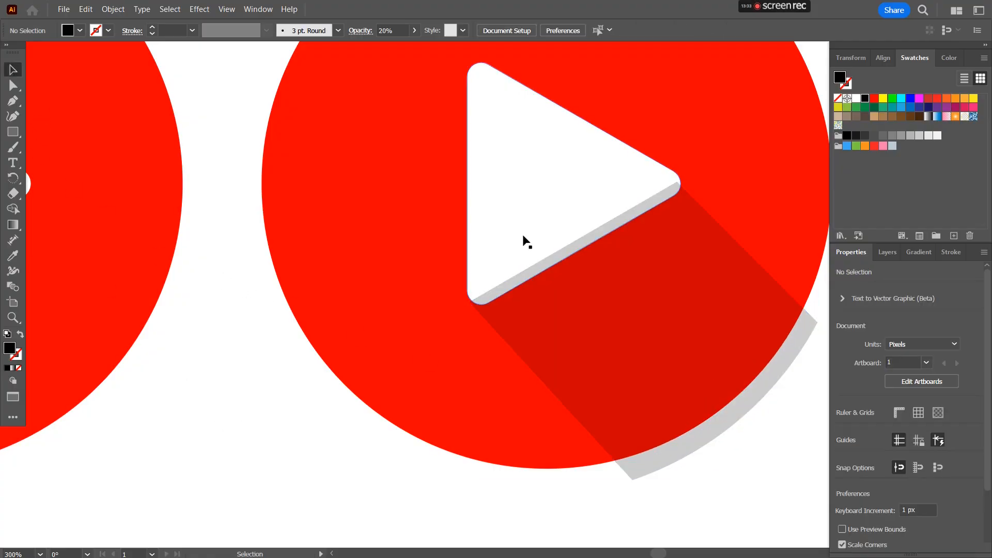
left_click(620, 282)
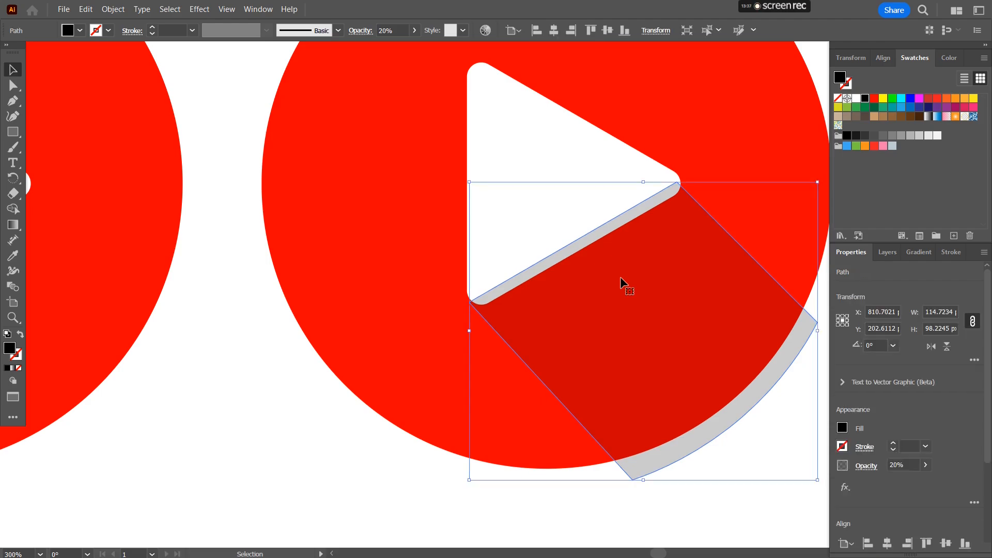
key("Right")
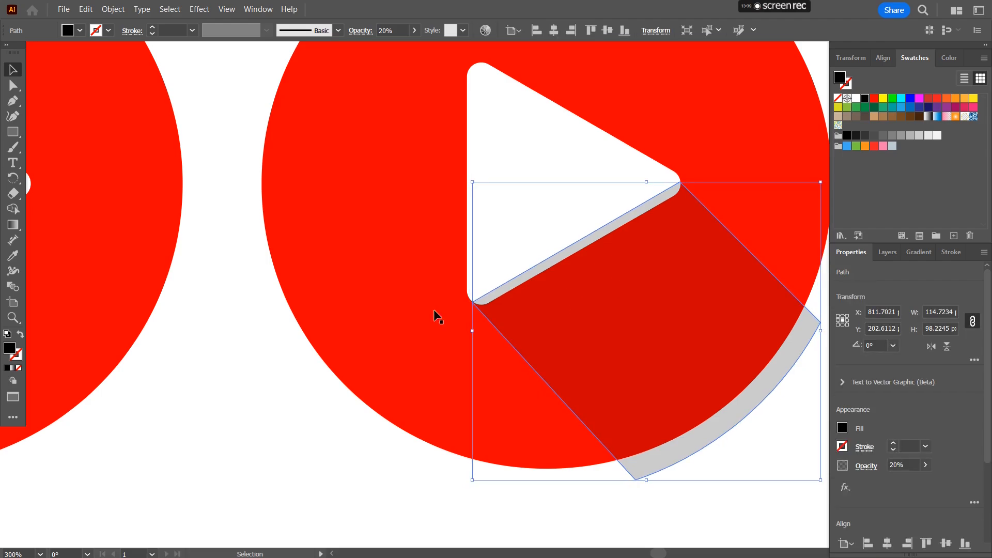
Trim away the part of the shadow that extends outside the red circle with the Shape Builder tool
left_click(253, 405)
left_click(327, 355)
left_click(558, 382, "shift")
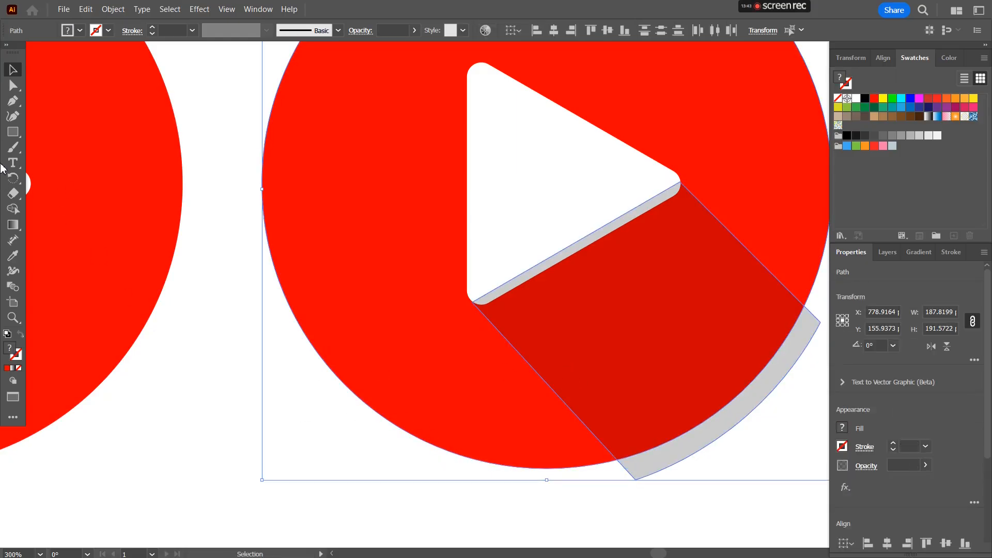
left_click(13, 210)
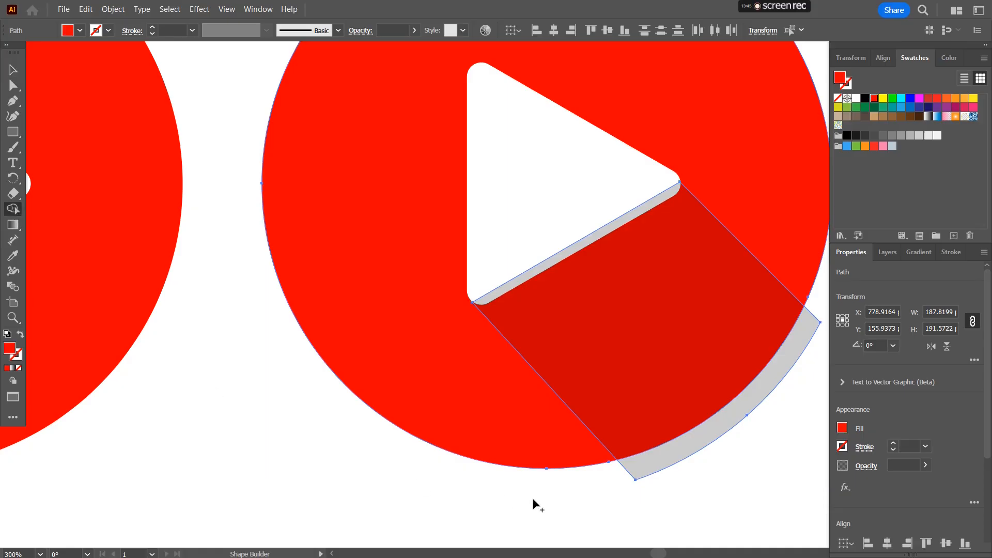
left_click_drag(614, 497, 677, 454)
left_click(13, 69)
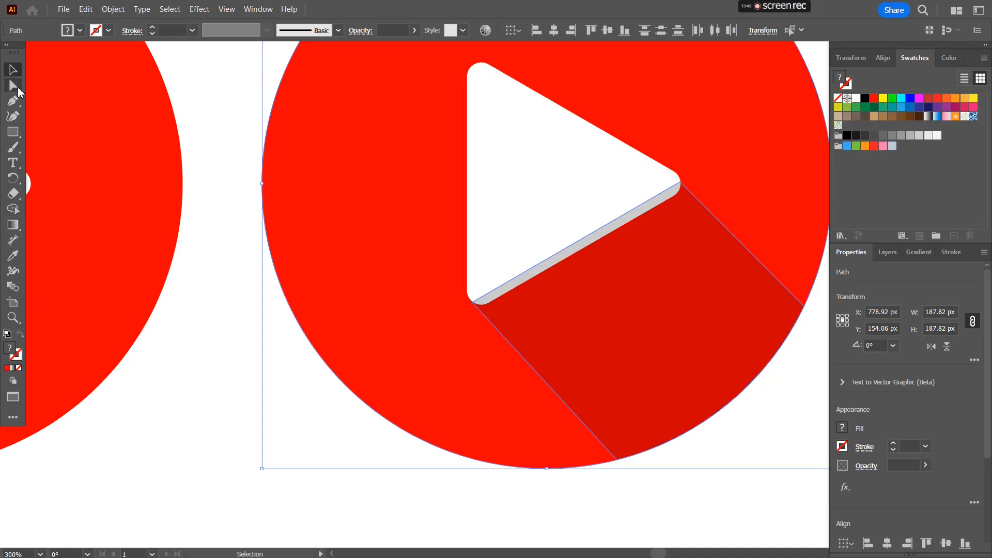
left_click(209, 439)
right_click(614, 364)
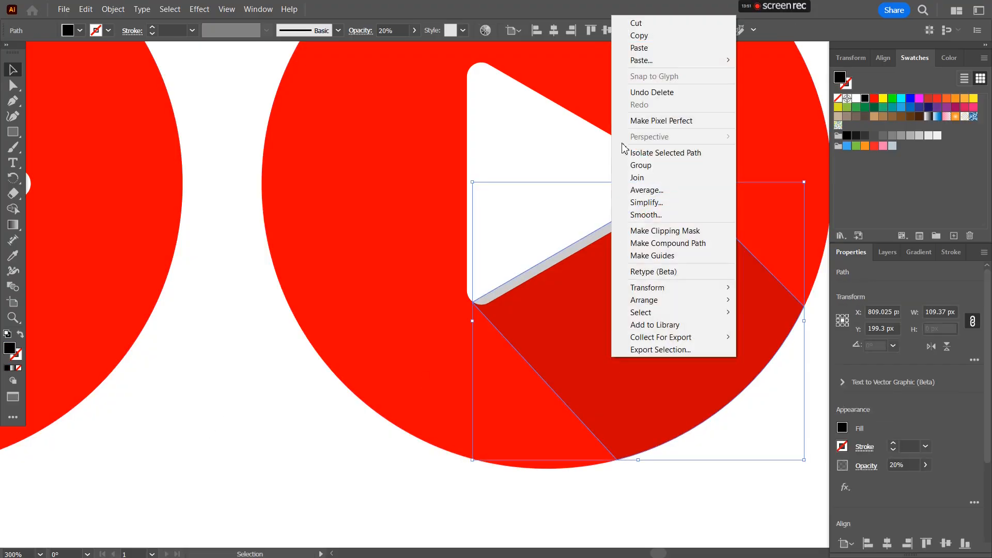
left_click(140, 342)
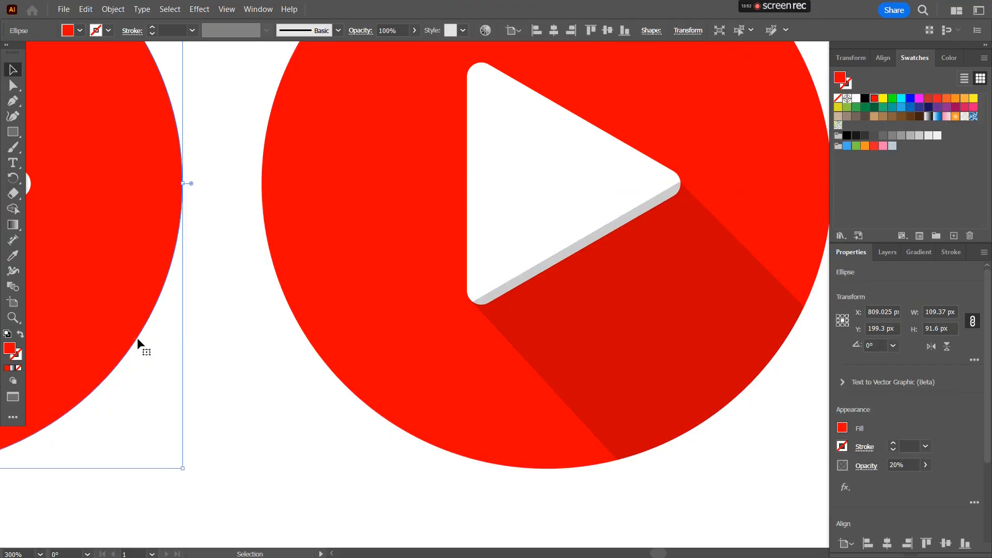
left_click(237, 376)
Send the shadow backward one level so it sits behind the white triangle but in front of the red circle
left_click(549, 348)
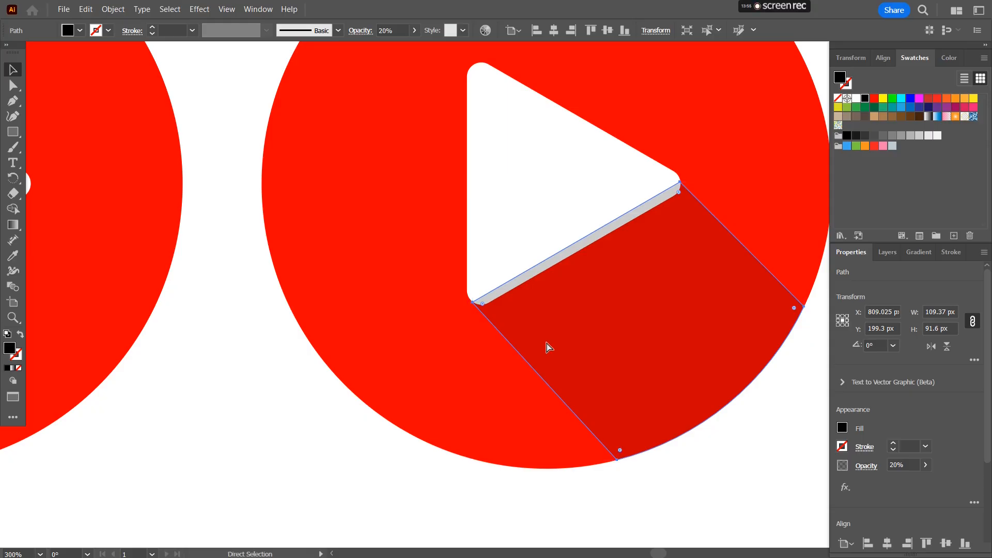
key("ctrl+shift+bracketleft")
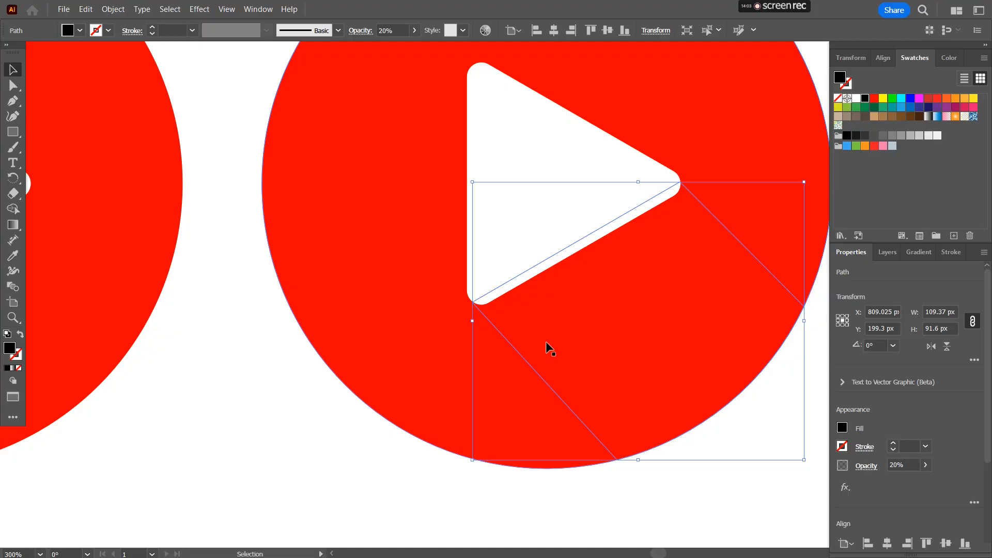
key("ctrl+z")
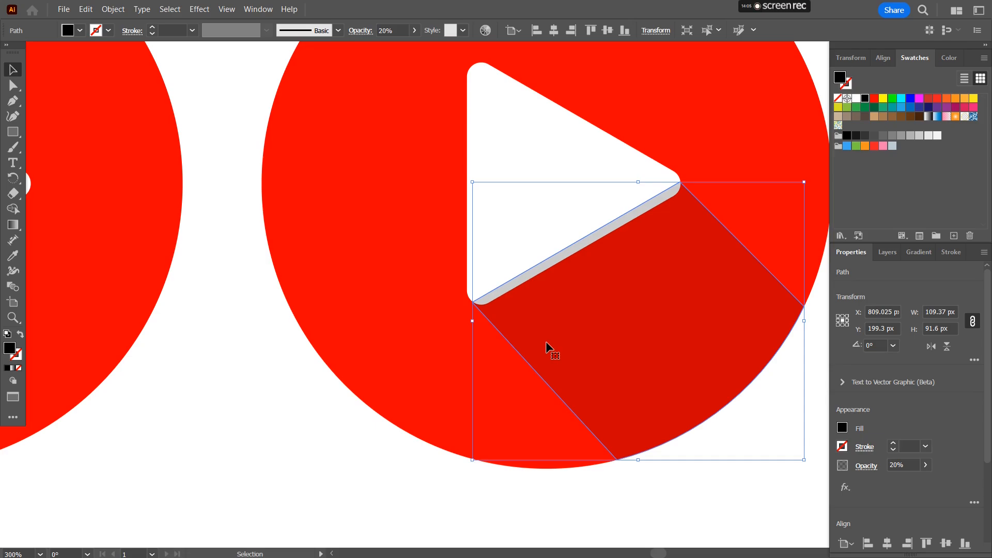
key("ctrl+[")
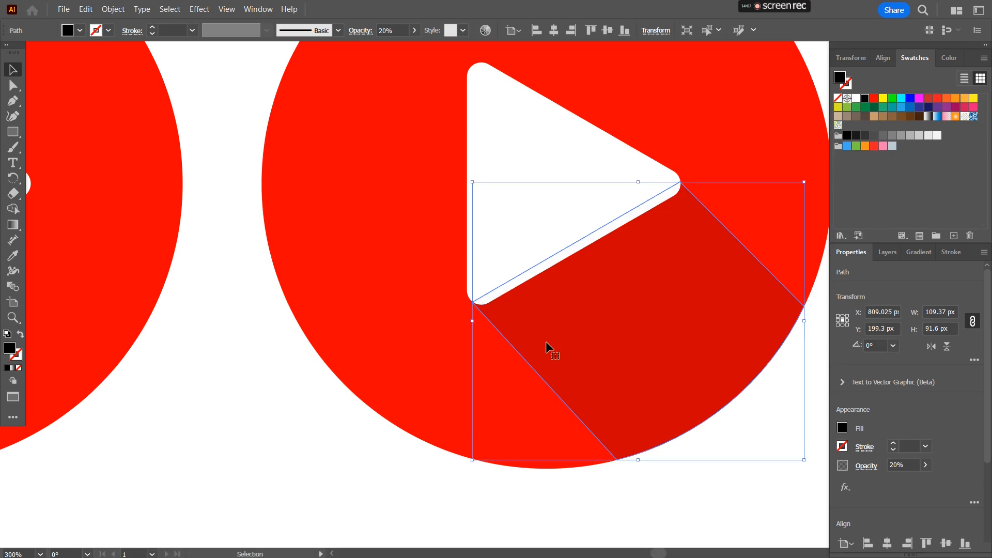